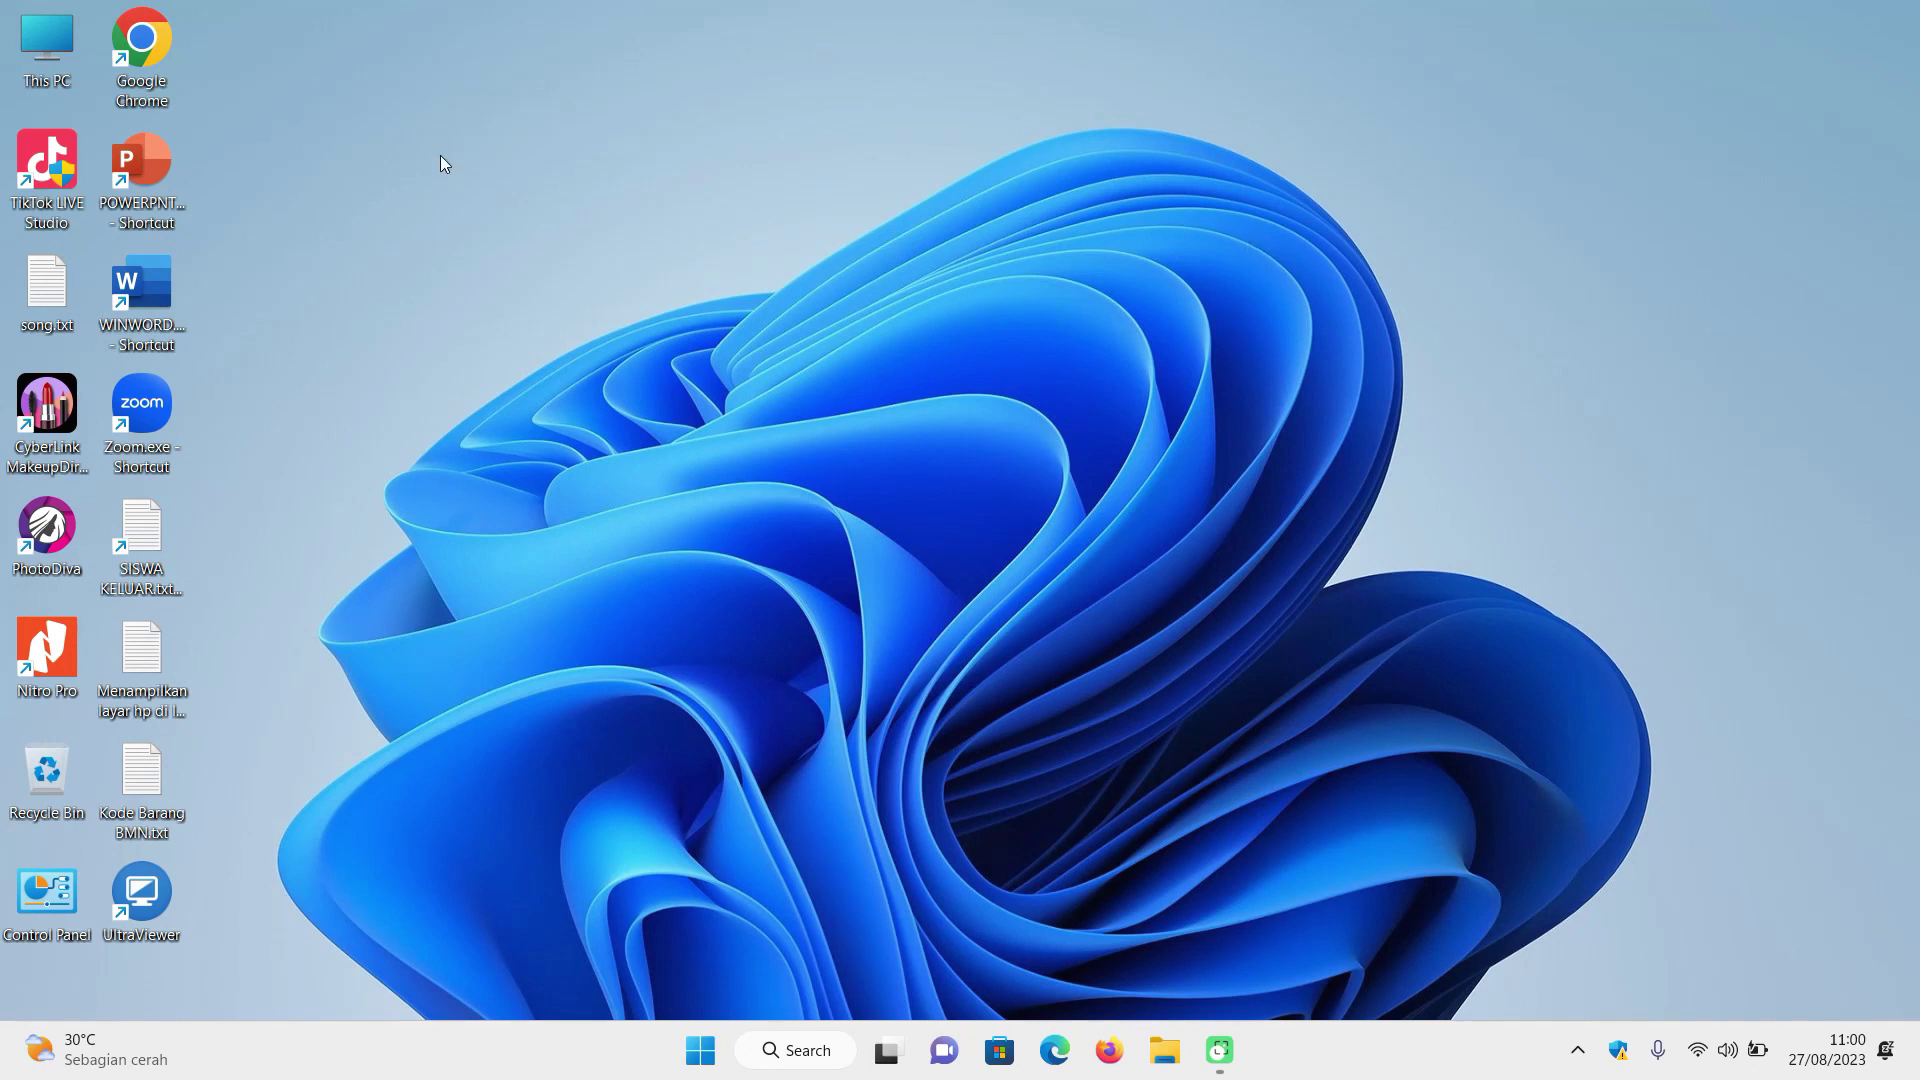
Open absensi.kemenag.go.id in Google Chrome and log in through Single Sign On with the prefilled NIP and password.
double_click(154, 42)
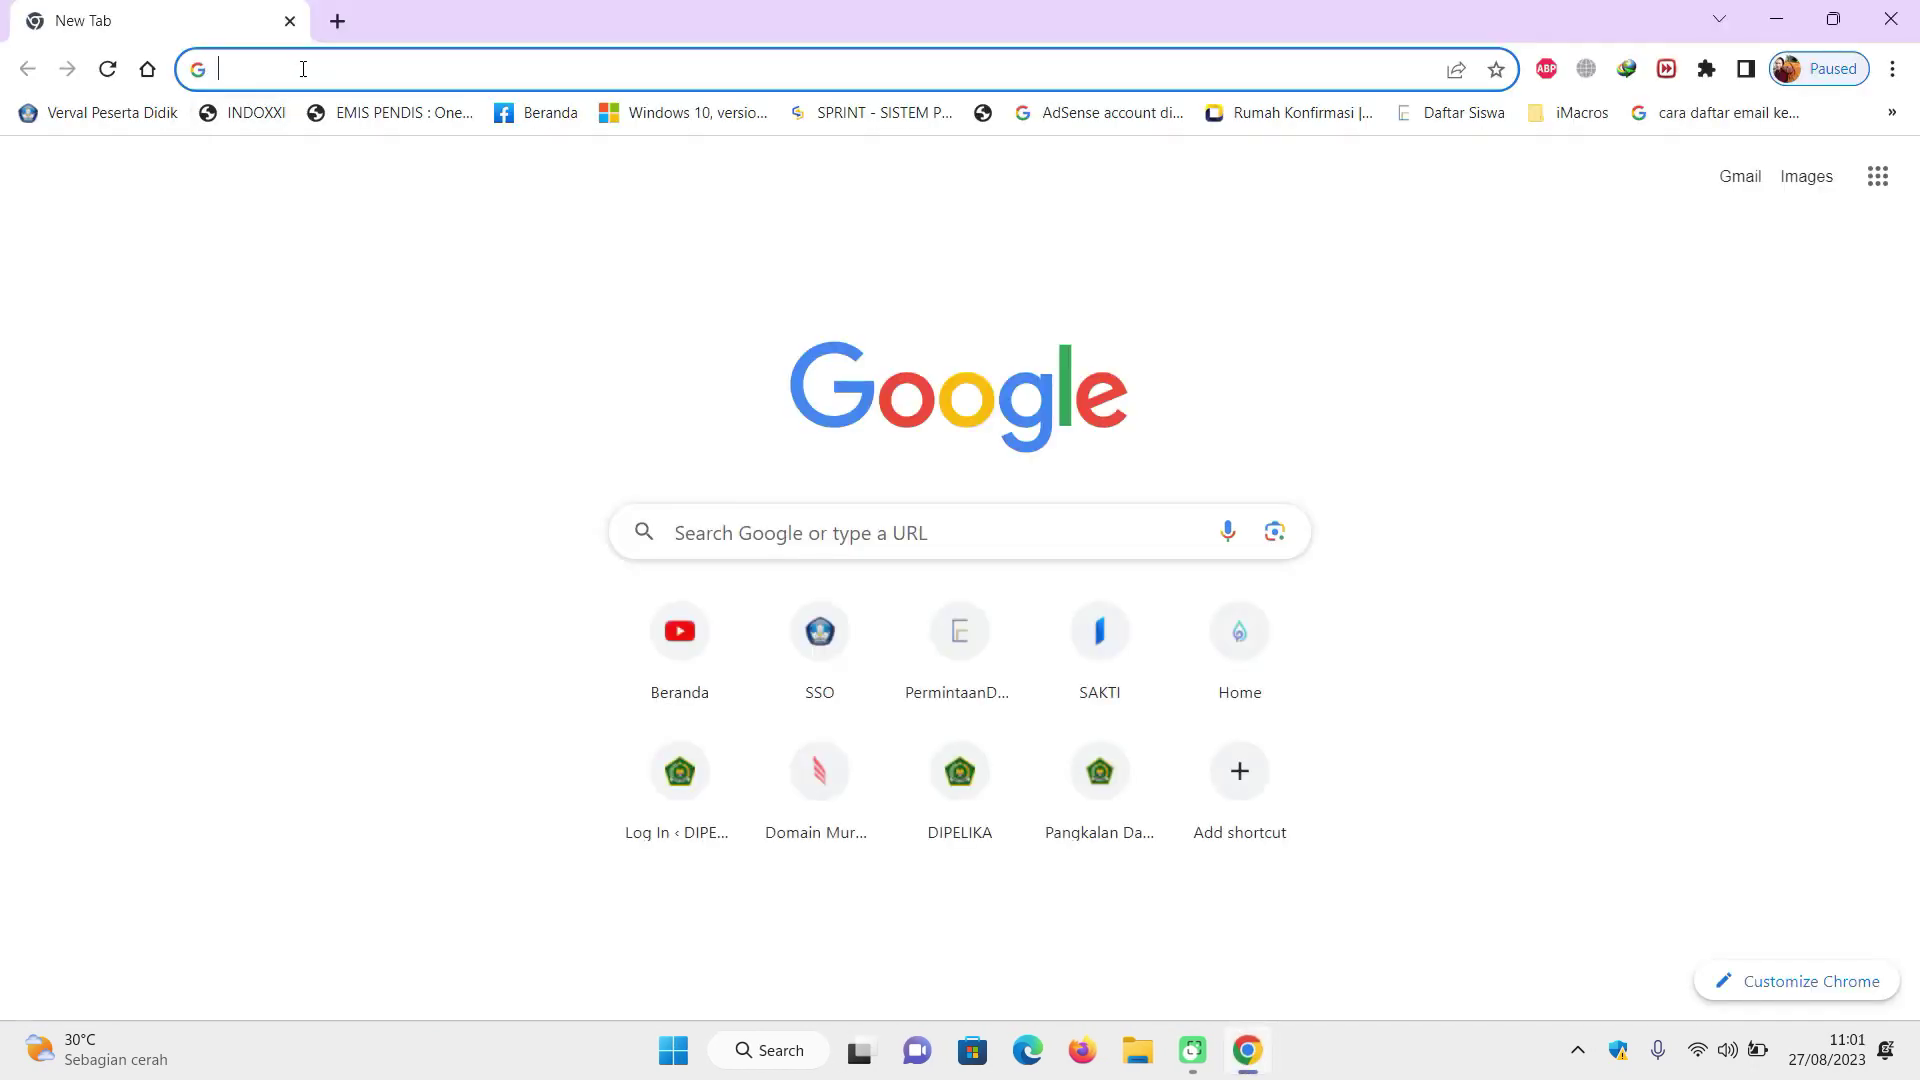
text(absensi.kemenag.go.id)
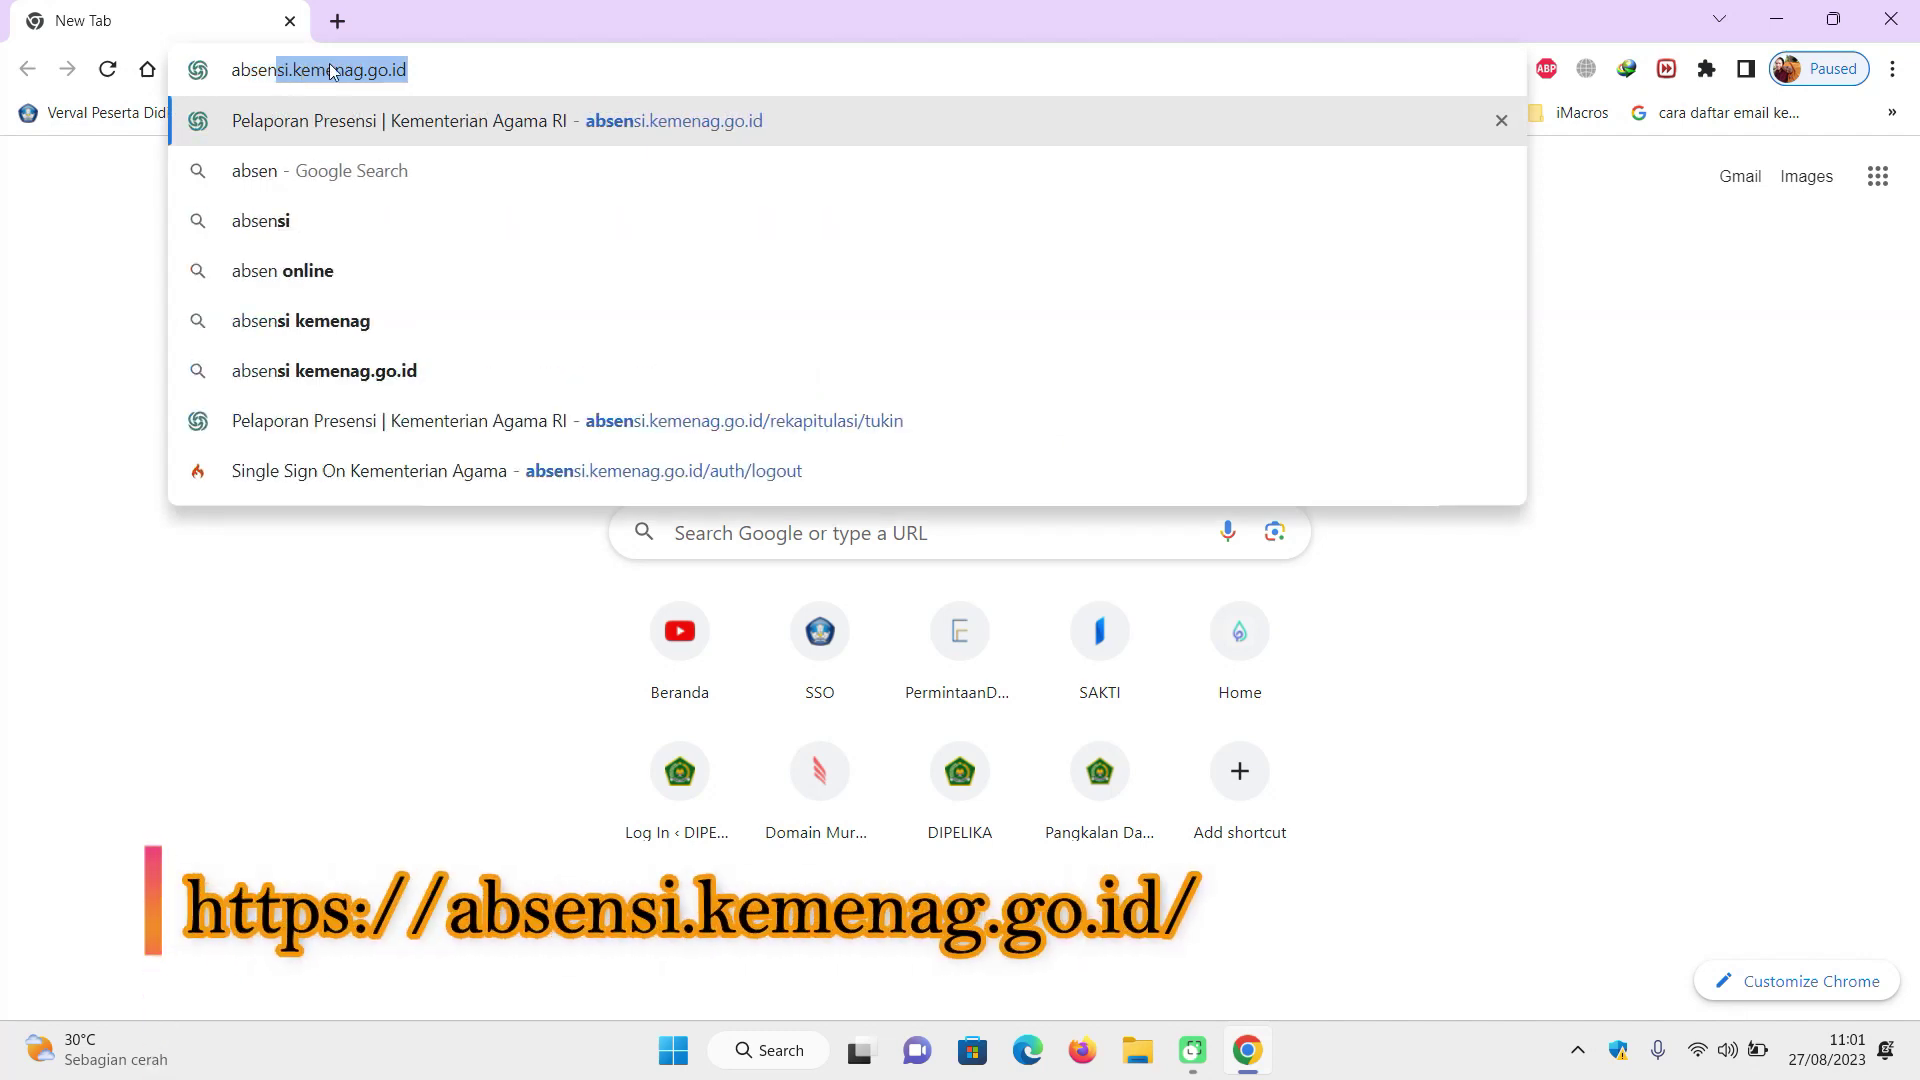
click(433, 71)
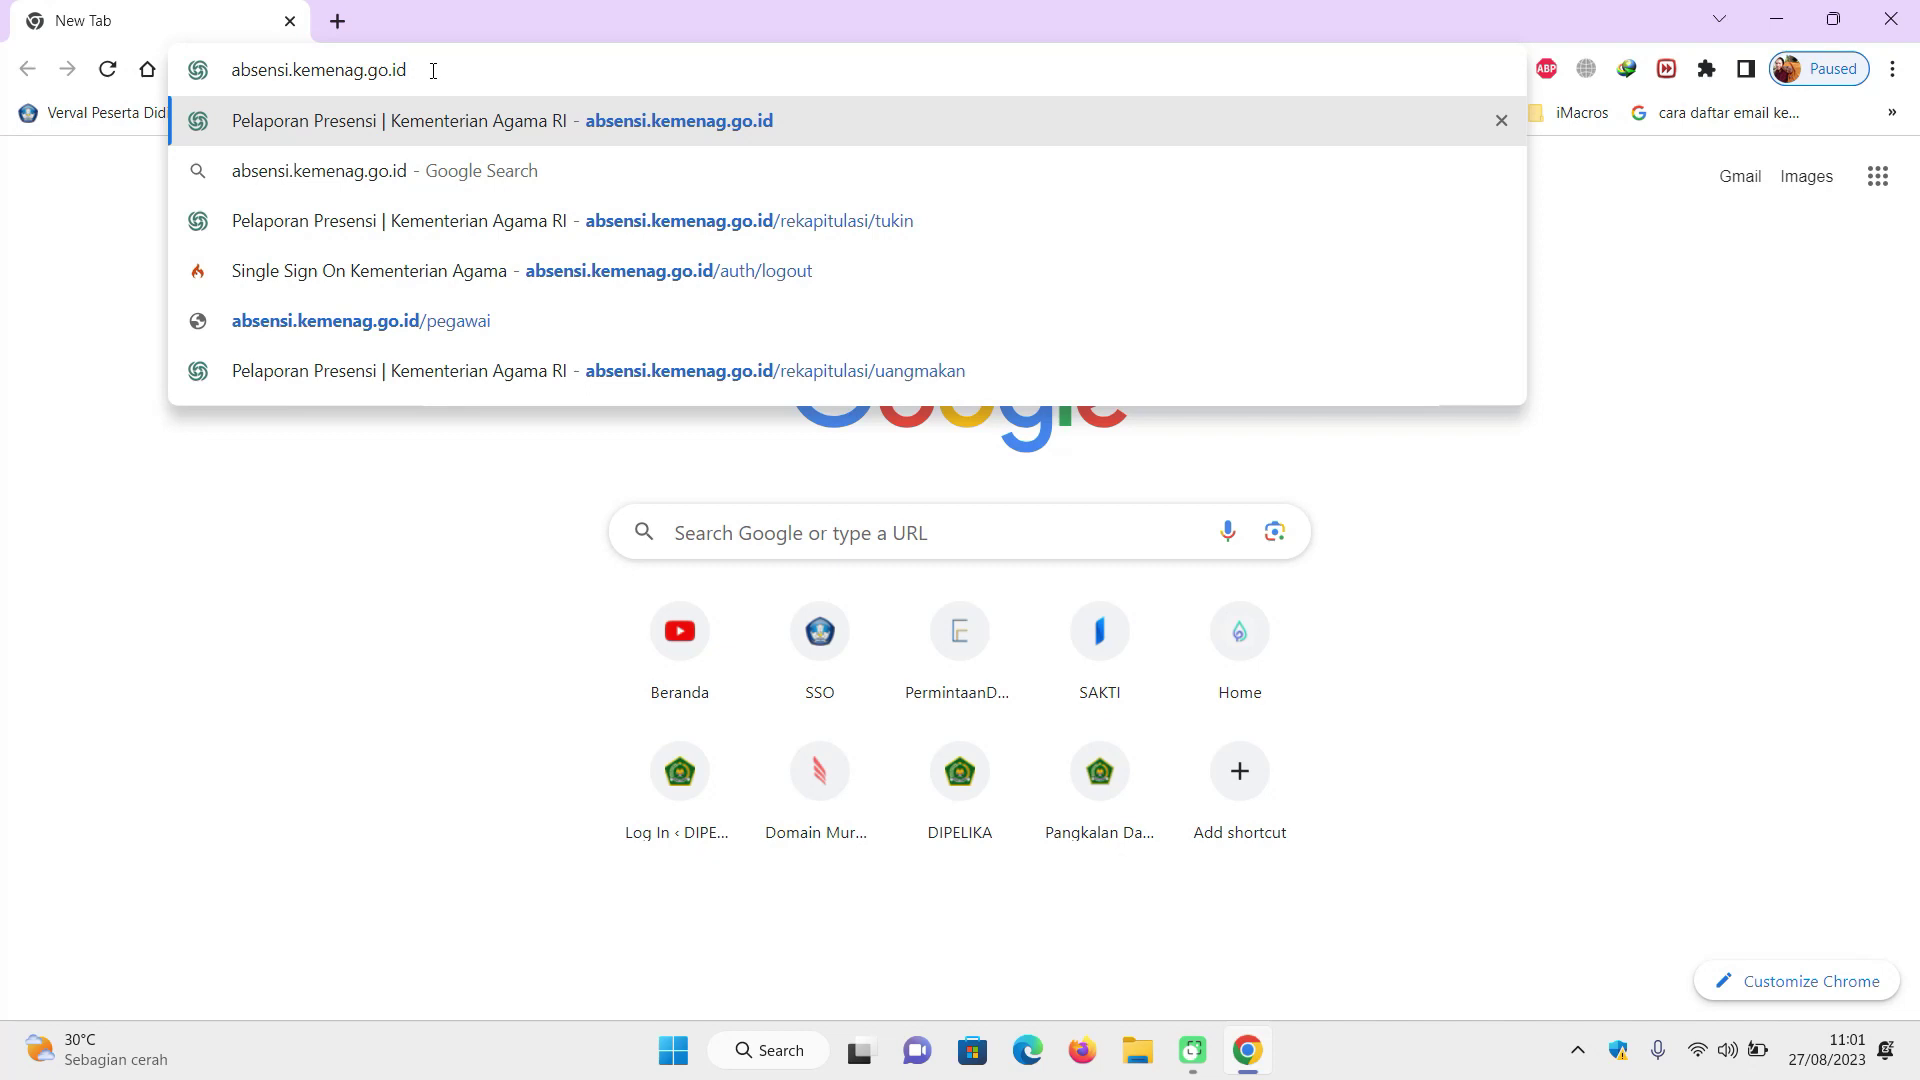
key(Return)
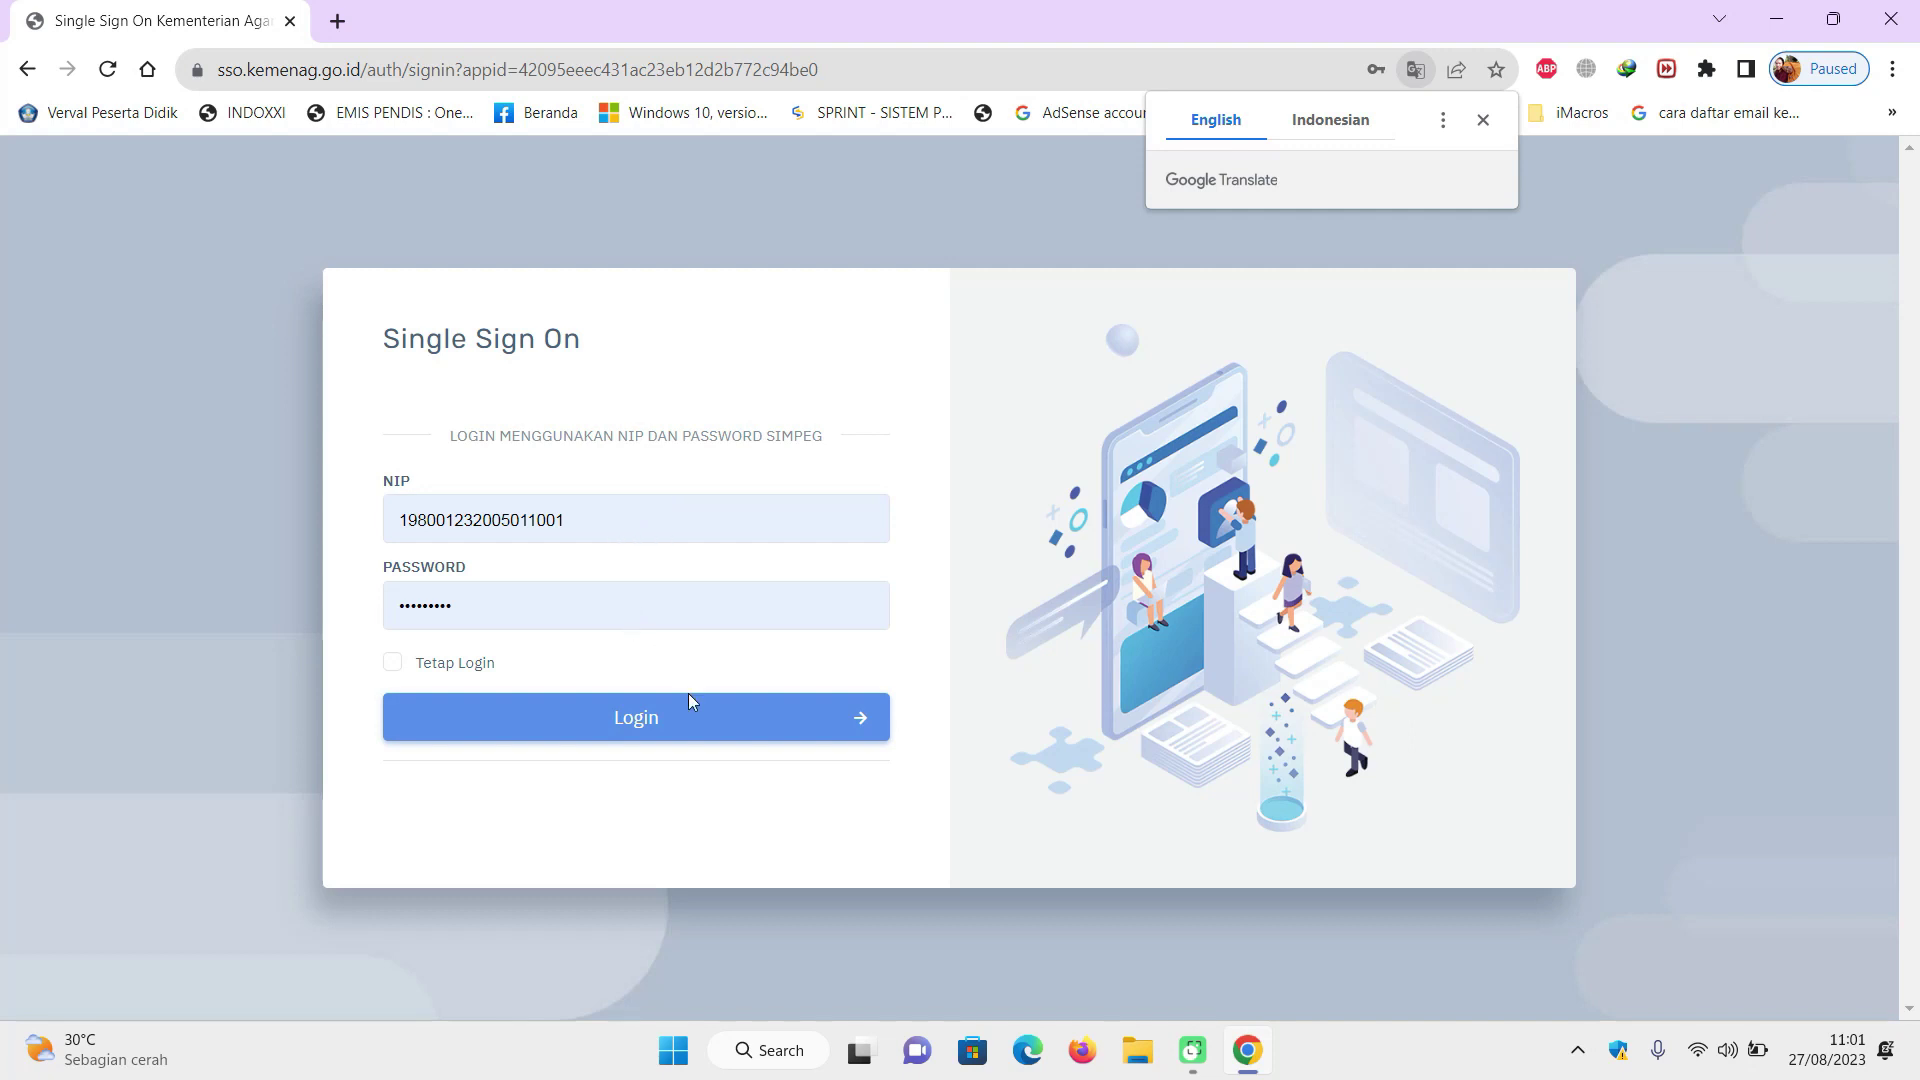
click(682, 722)
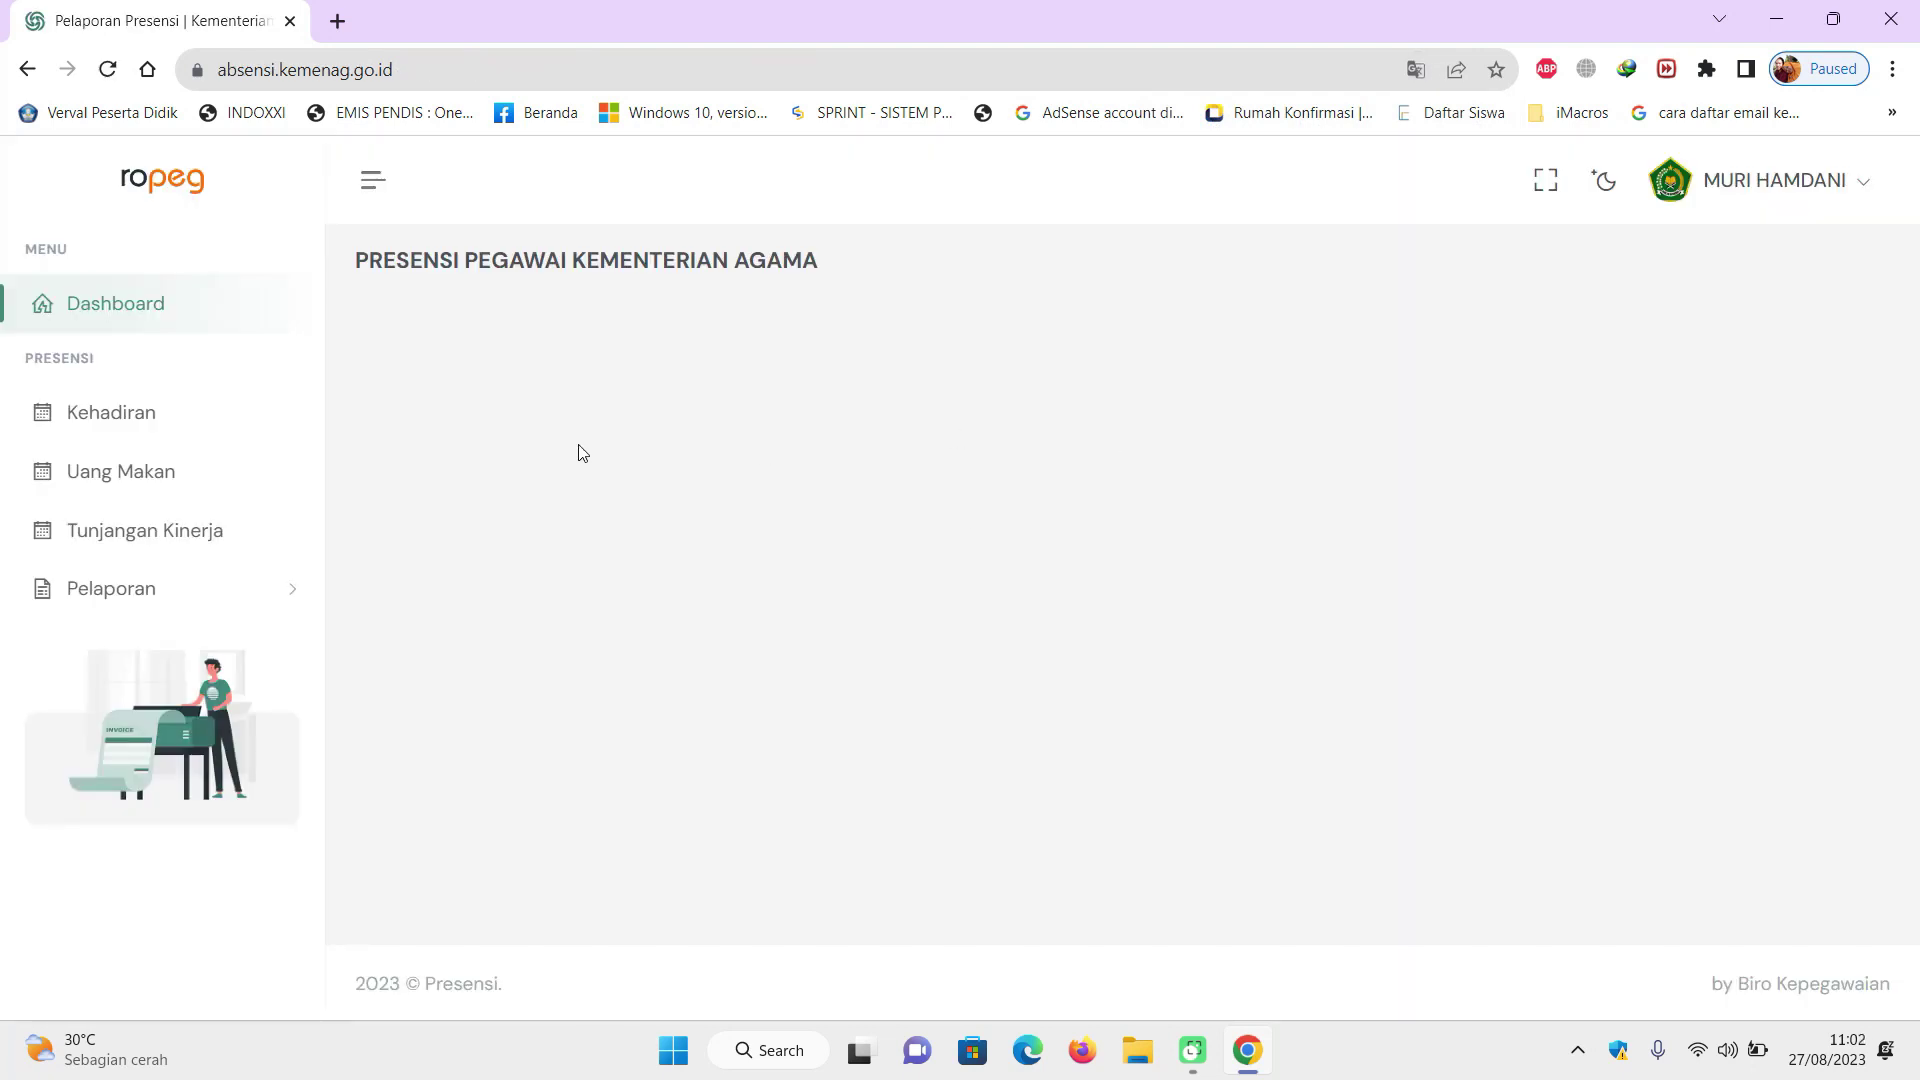
Look through the Kehadiran, Uang Makan and Tunjangan Kinerja sections and the entries under Pelaporan.
click(149, 428)
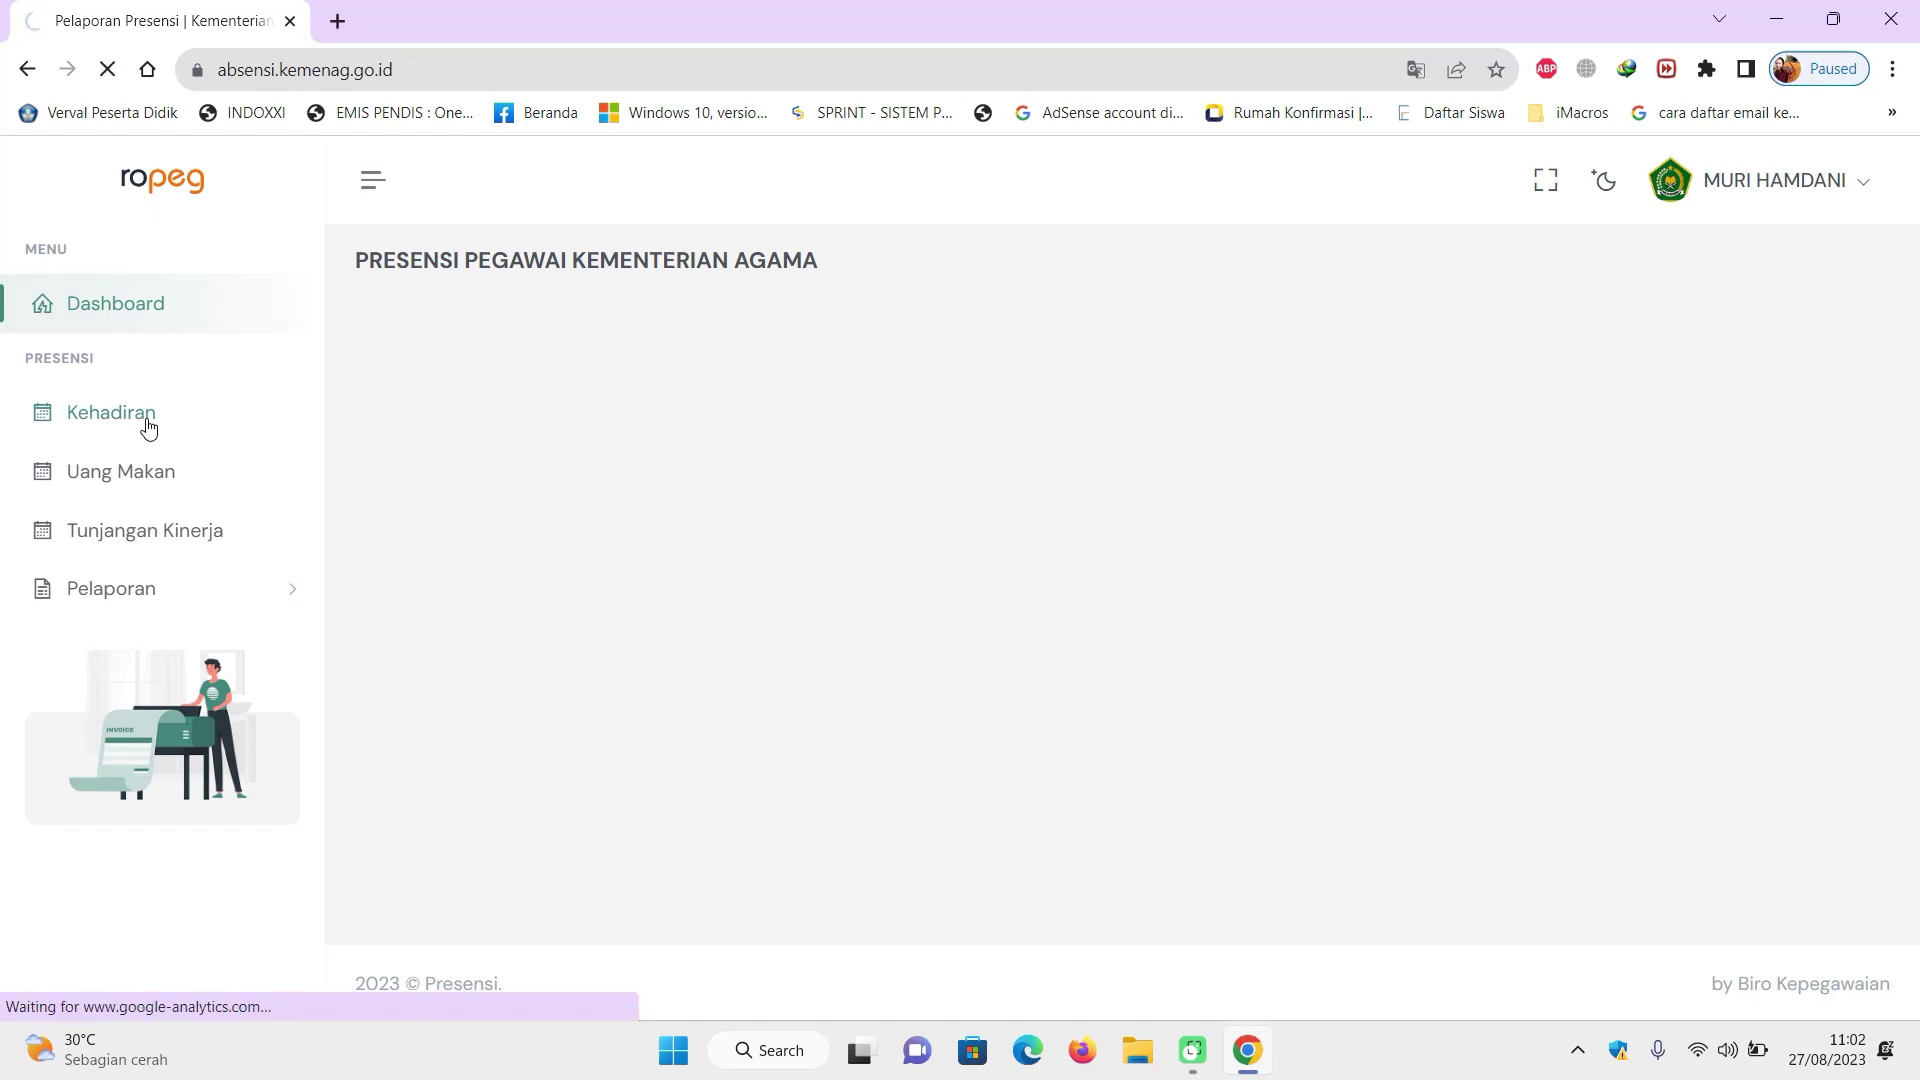
click(162, 485)
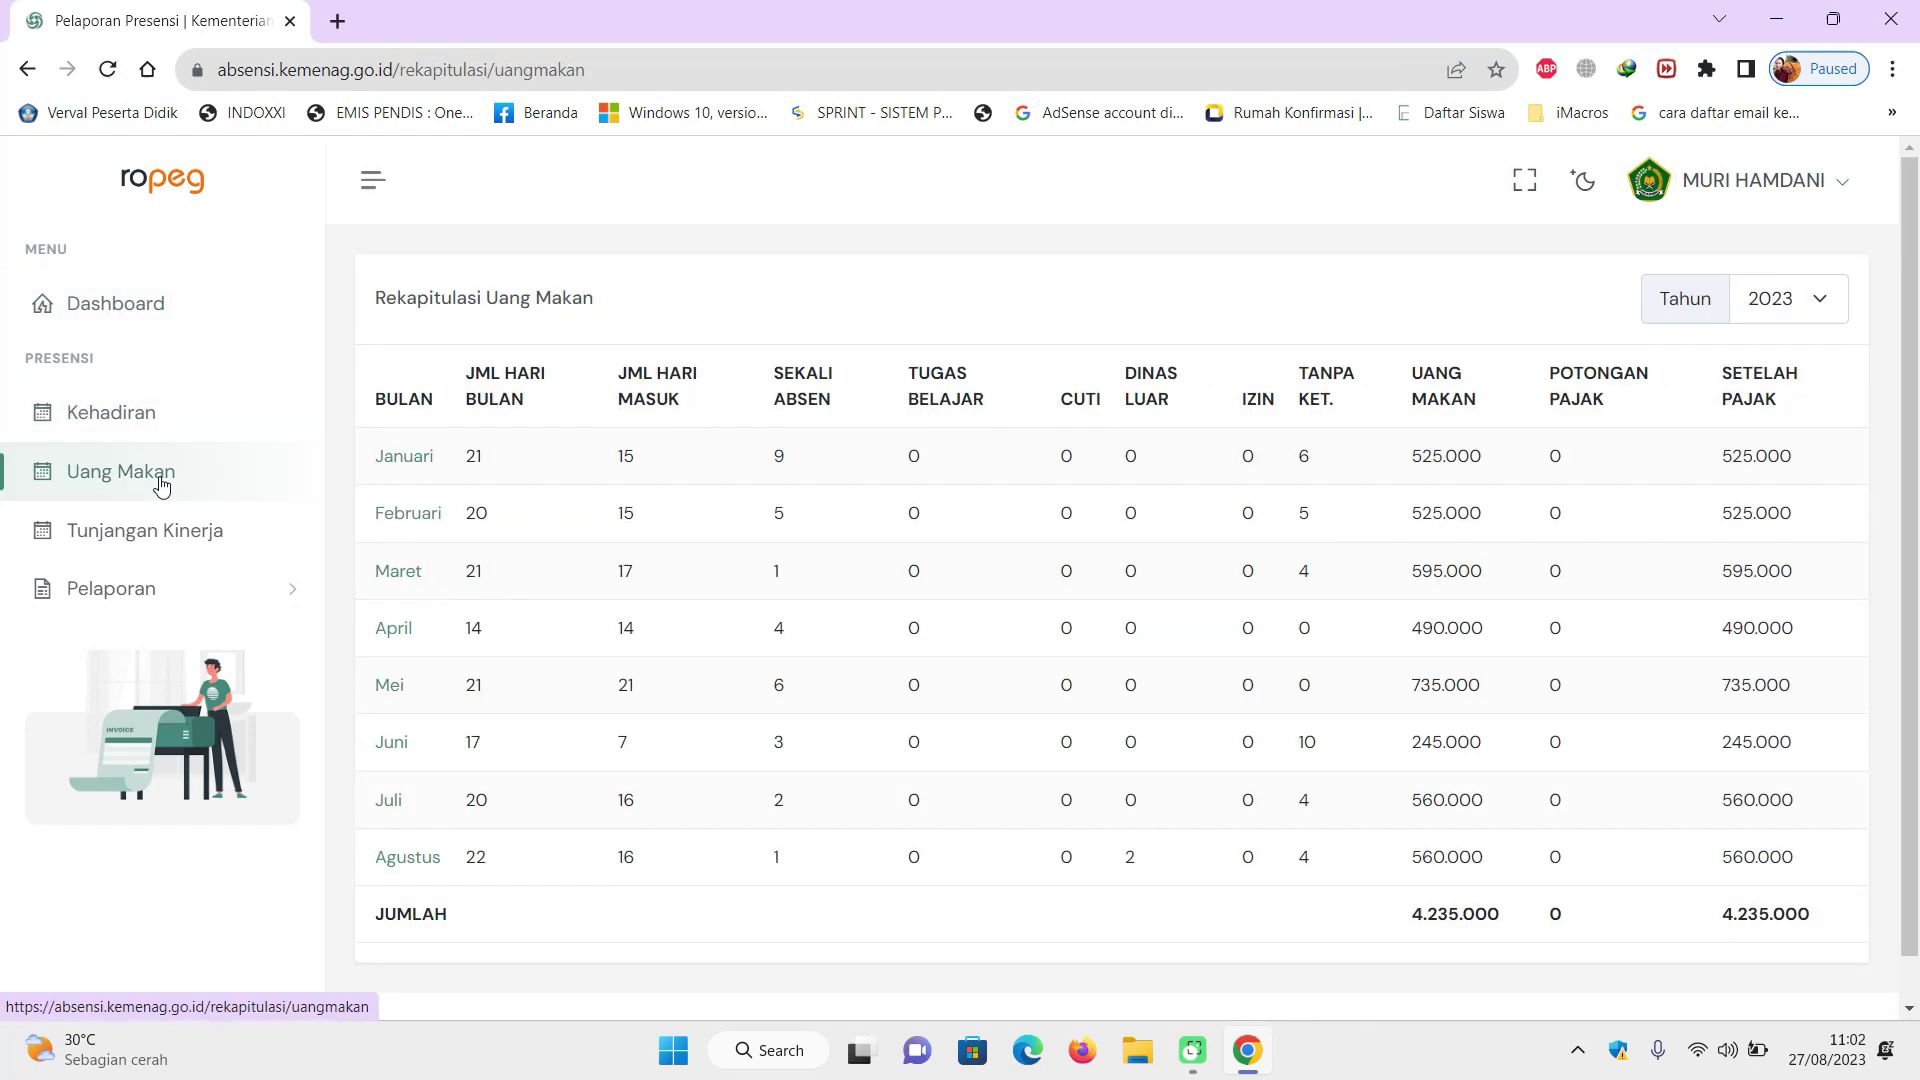
click(178, 541)
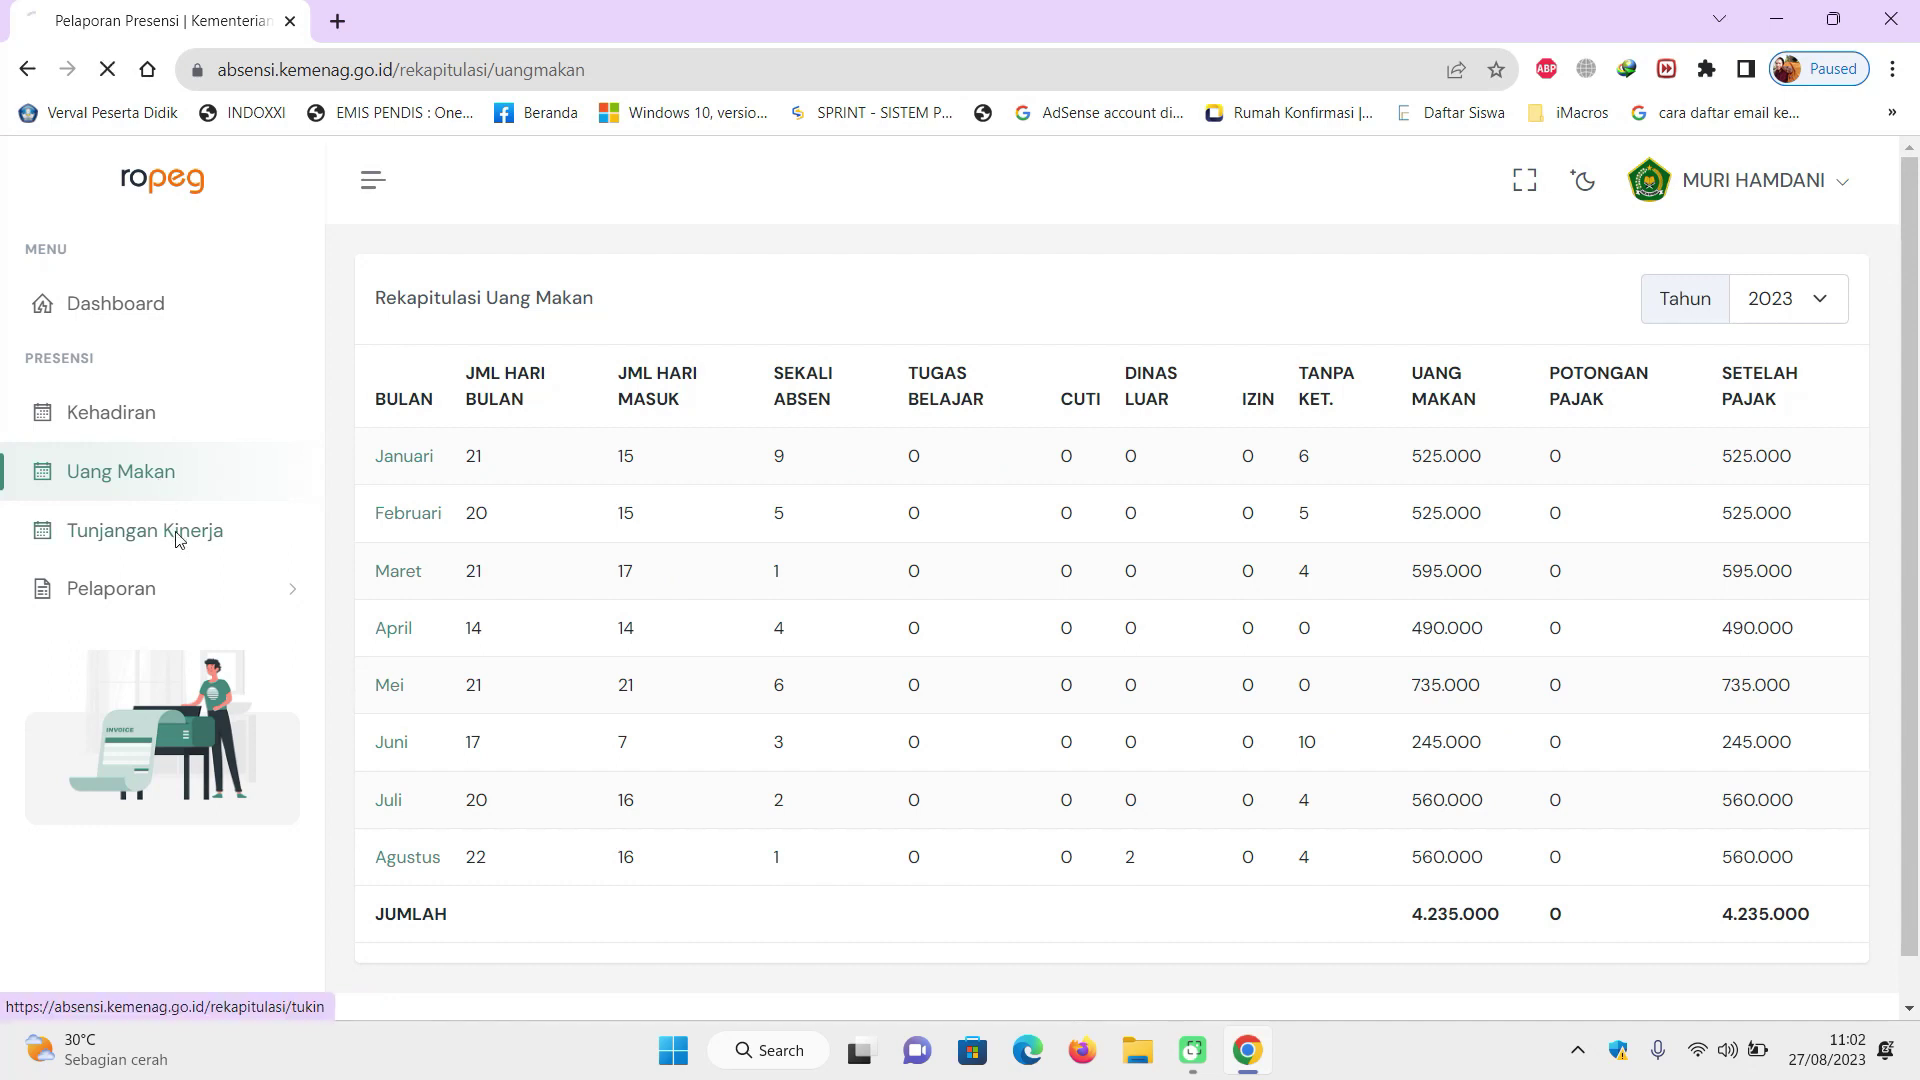
click(160, 598)
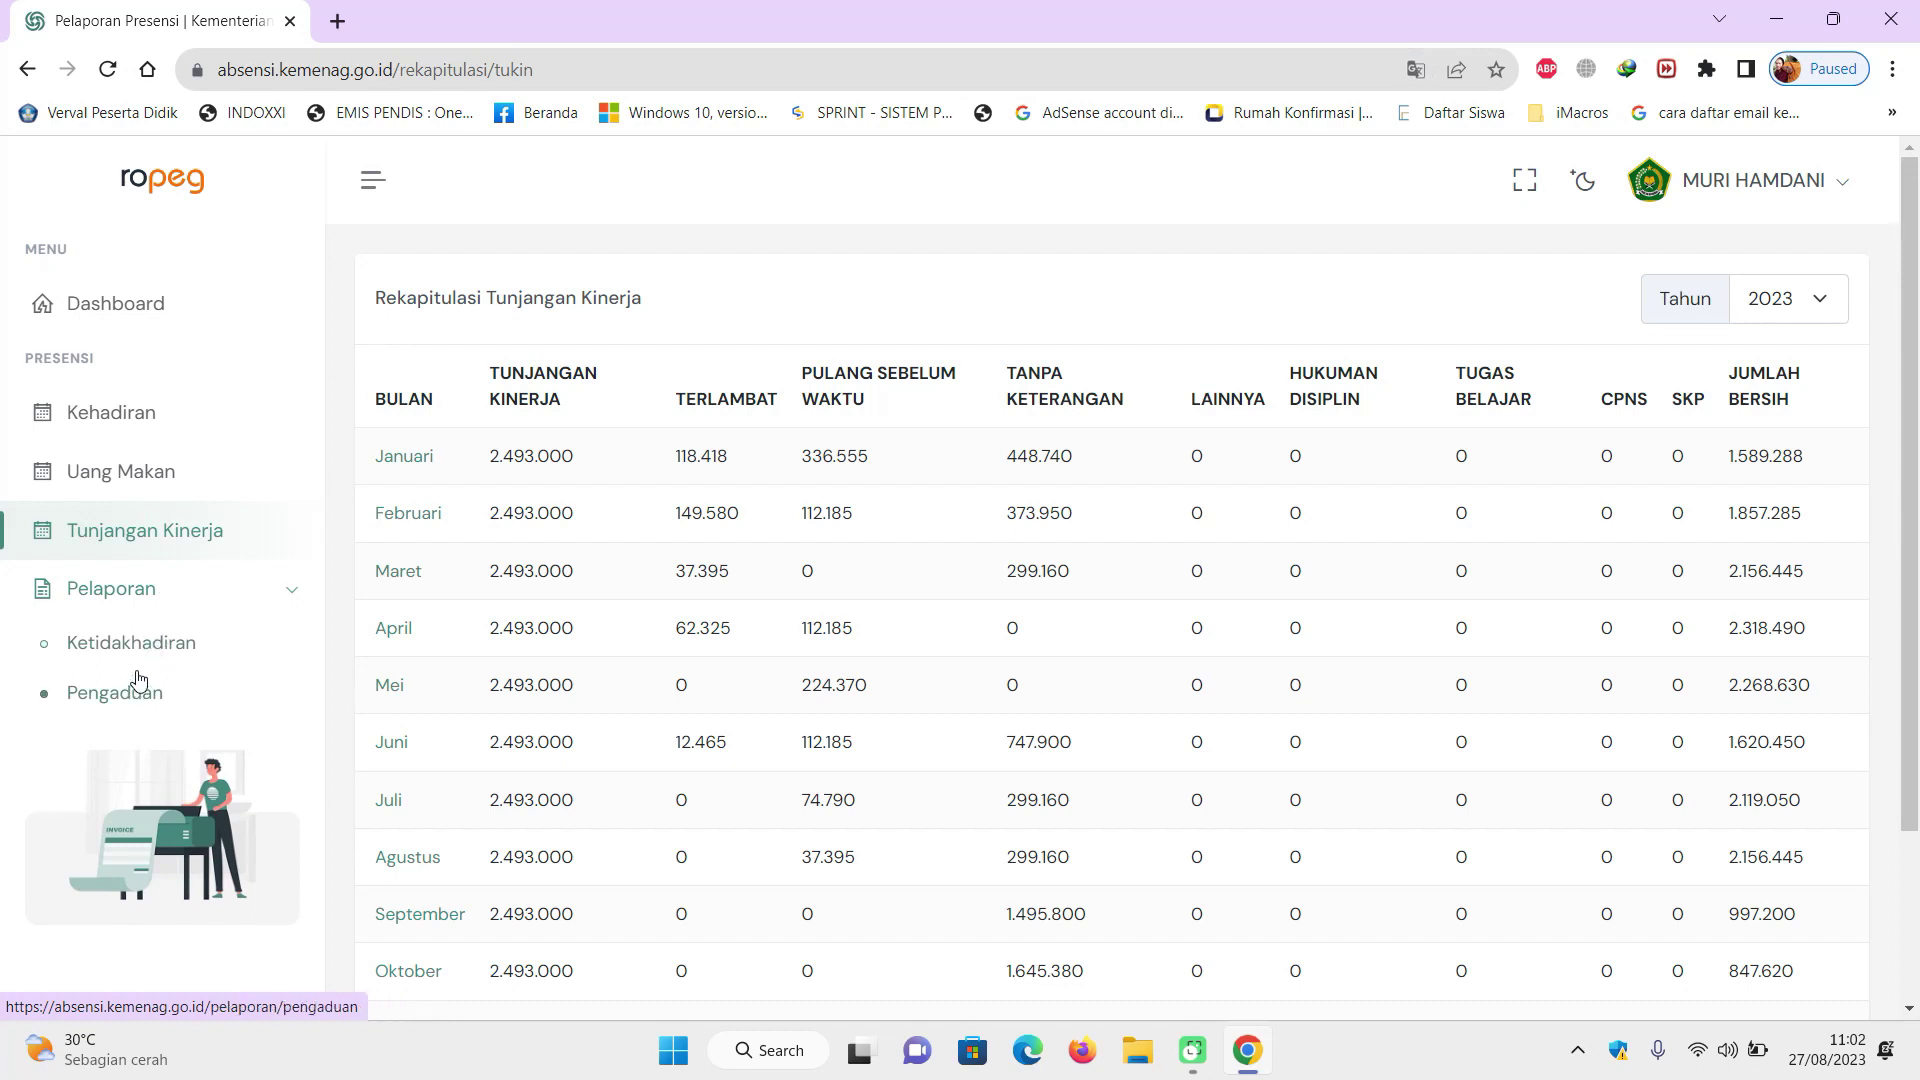
click(146, 601)
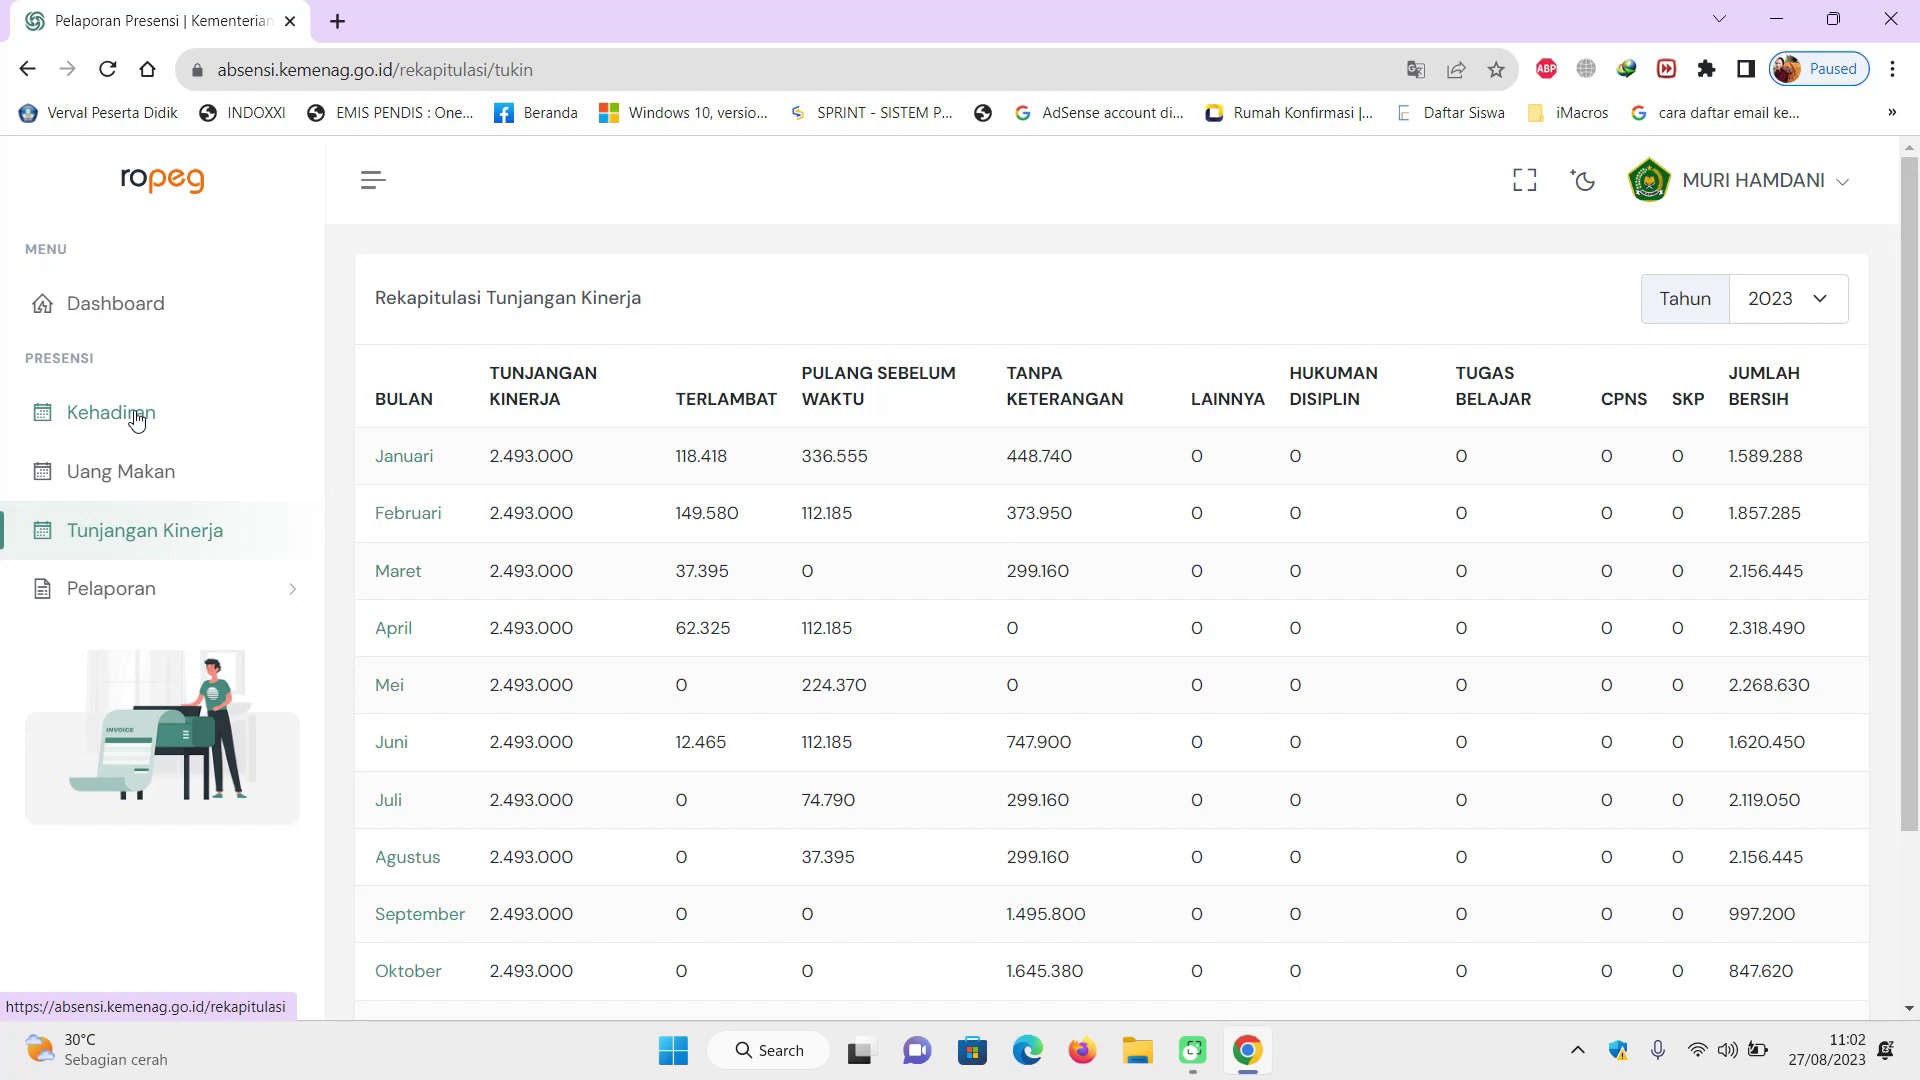
Open the Agustus 2023 details in the Kehadiran recap and bring up the browser's print settings for that page.
click(138, 420)
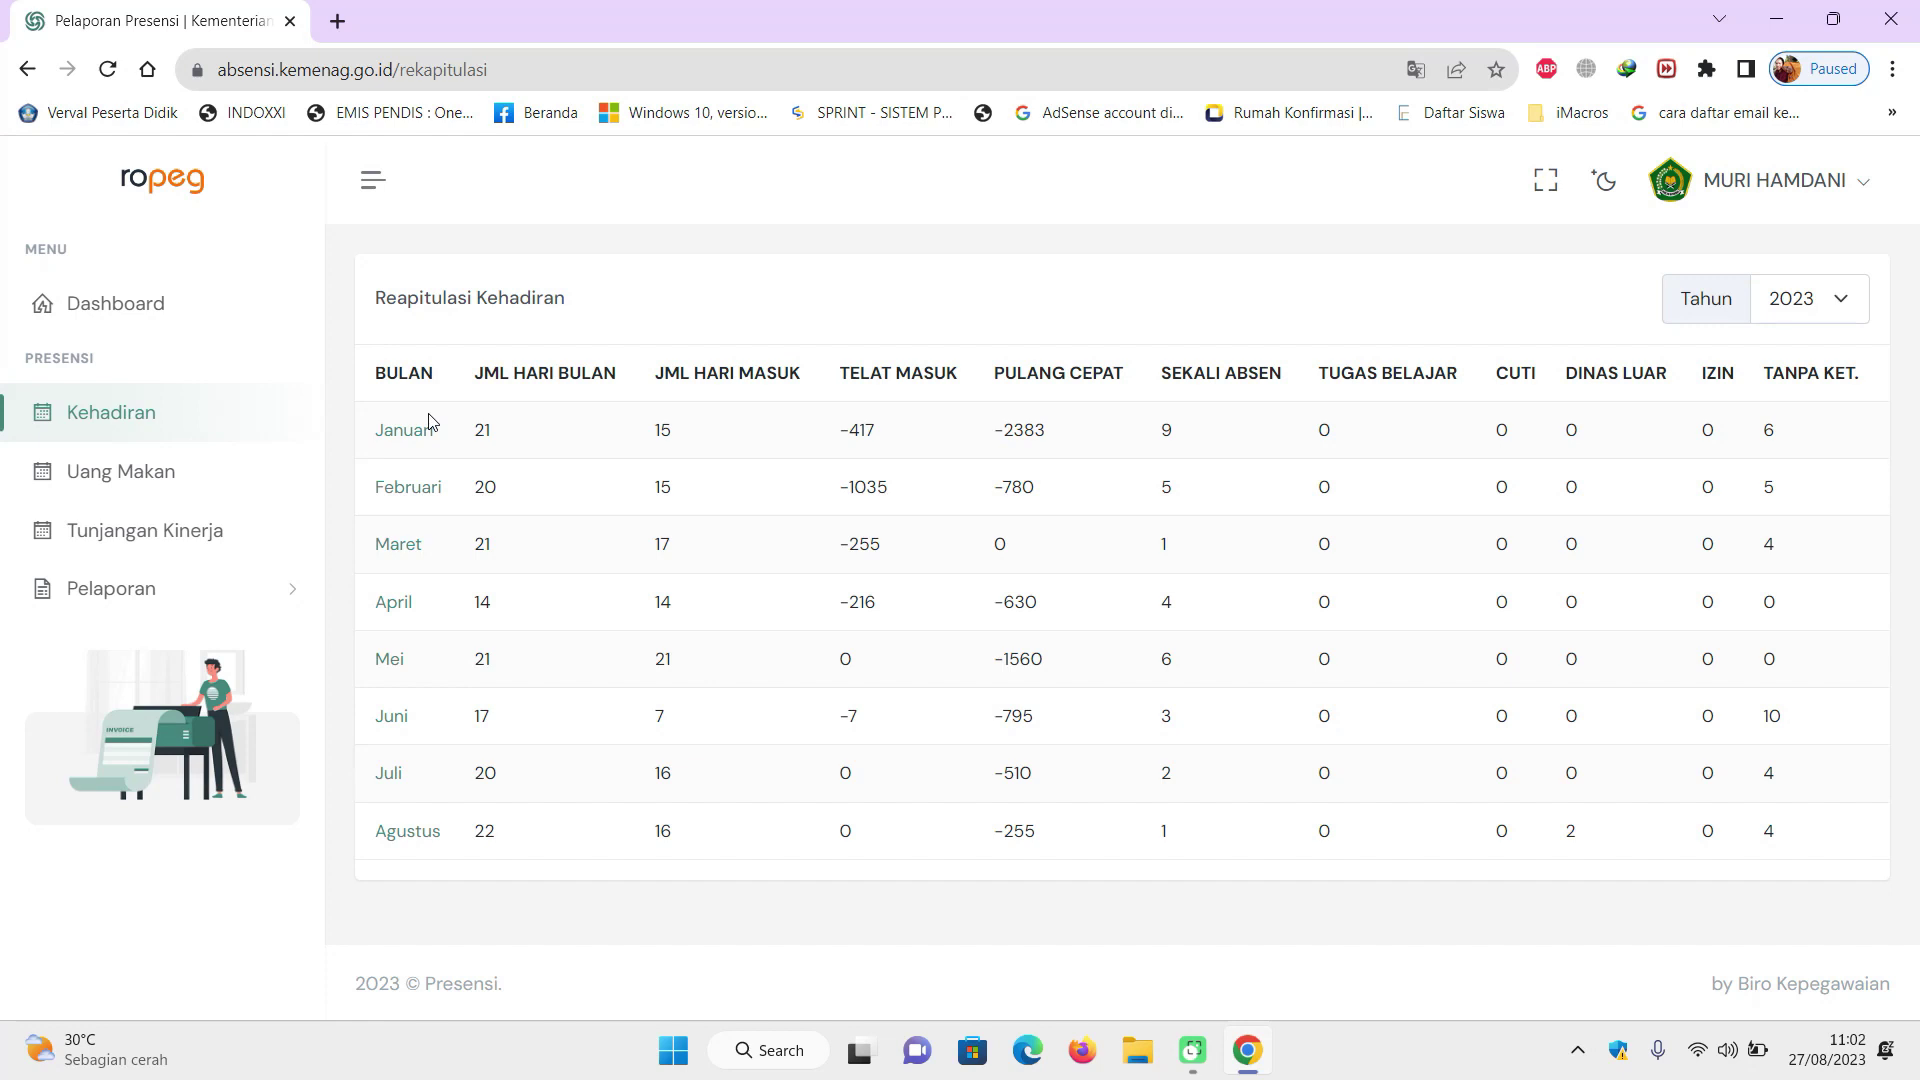
click(410, 838)
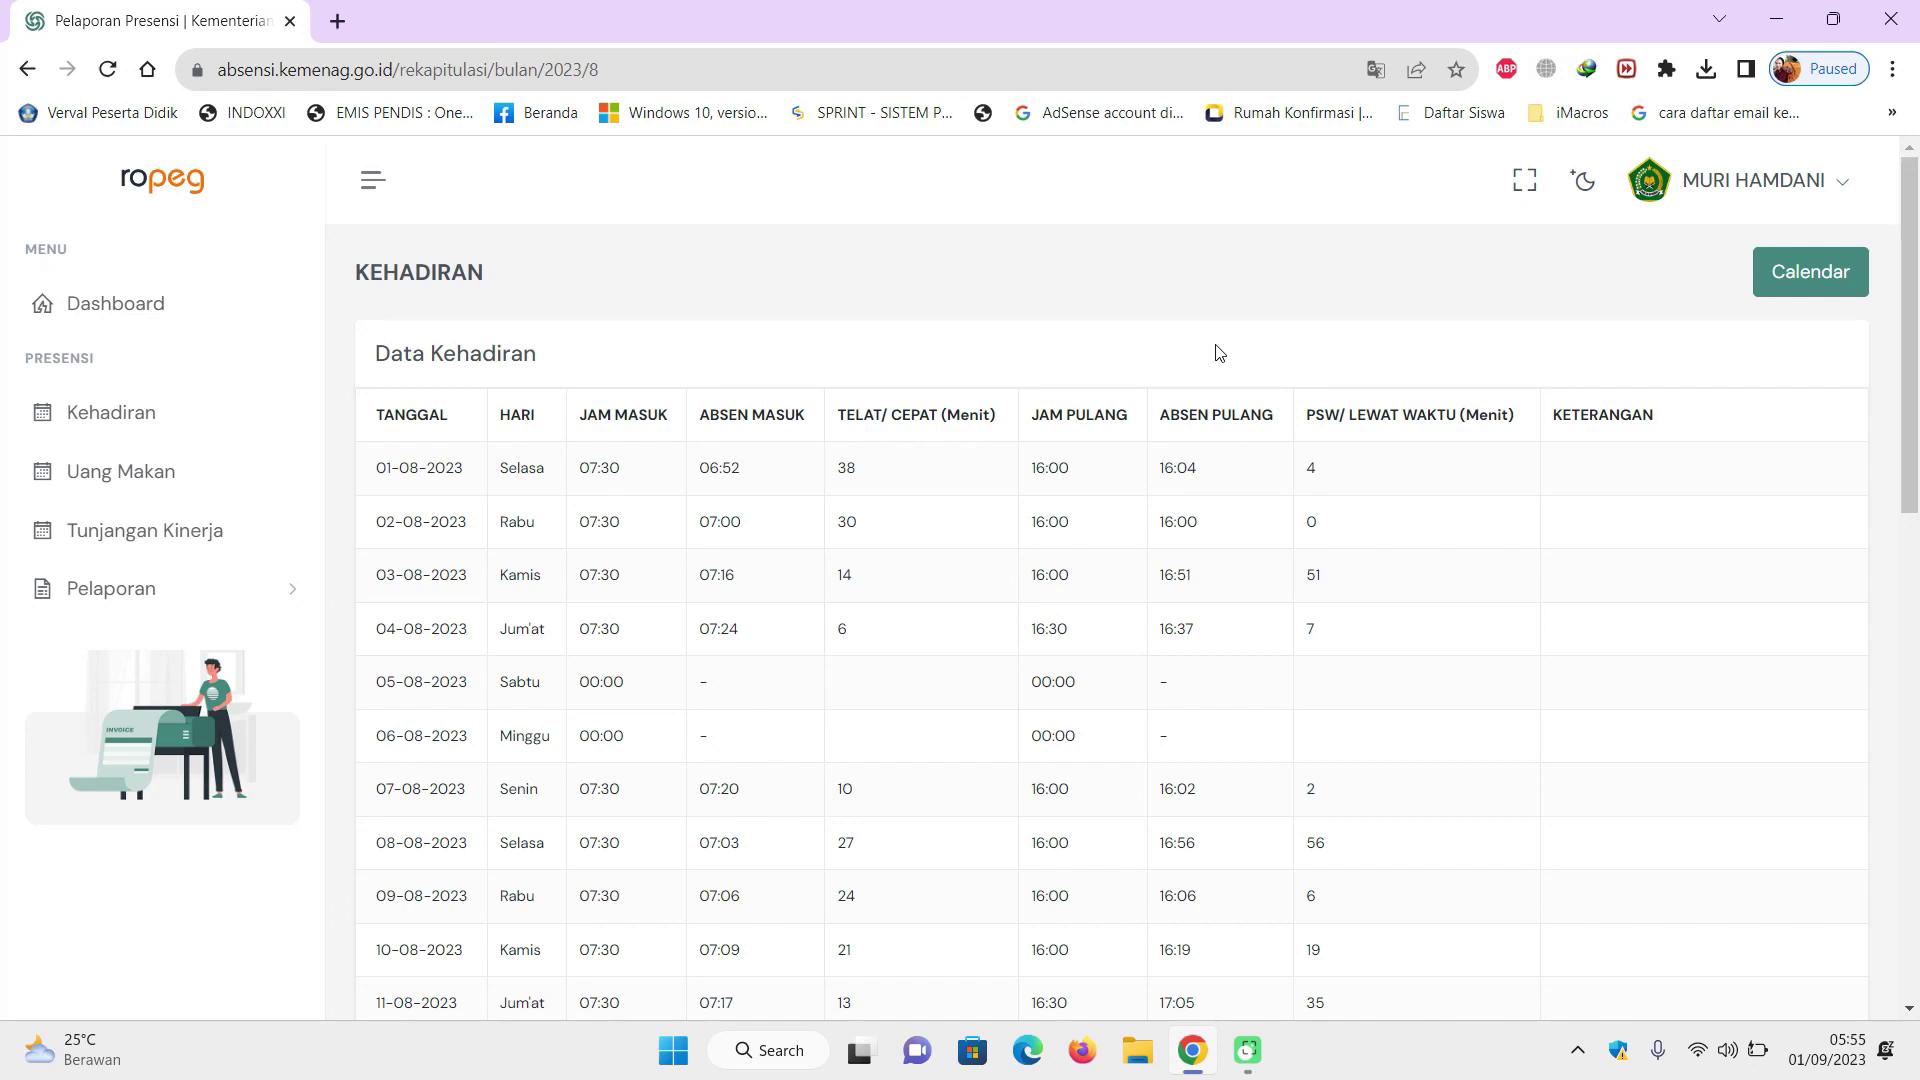
click(1893, 69)
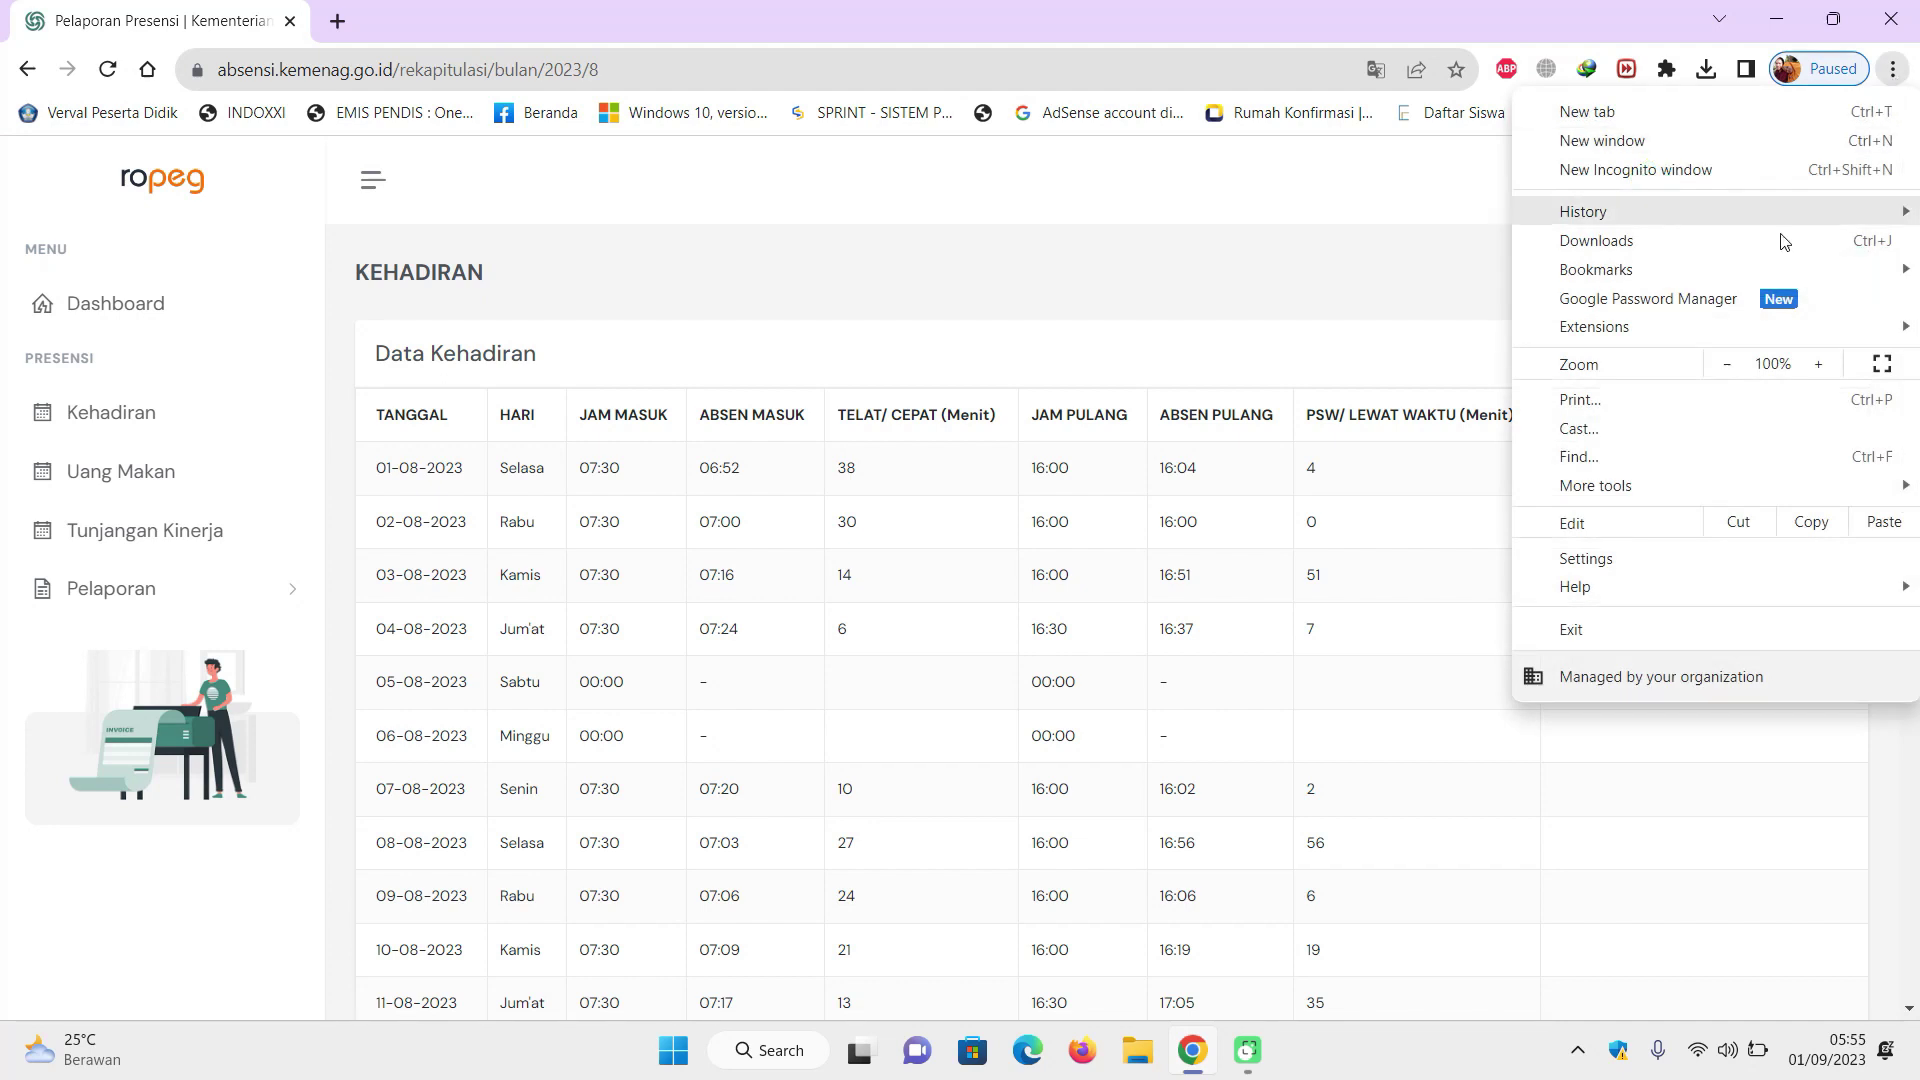
click(1694, 398)
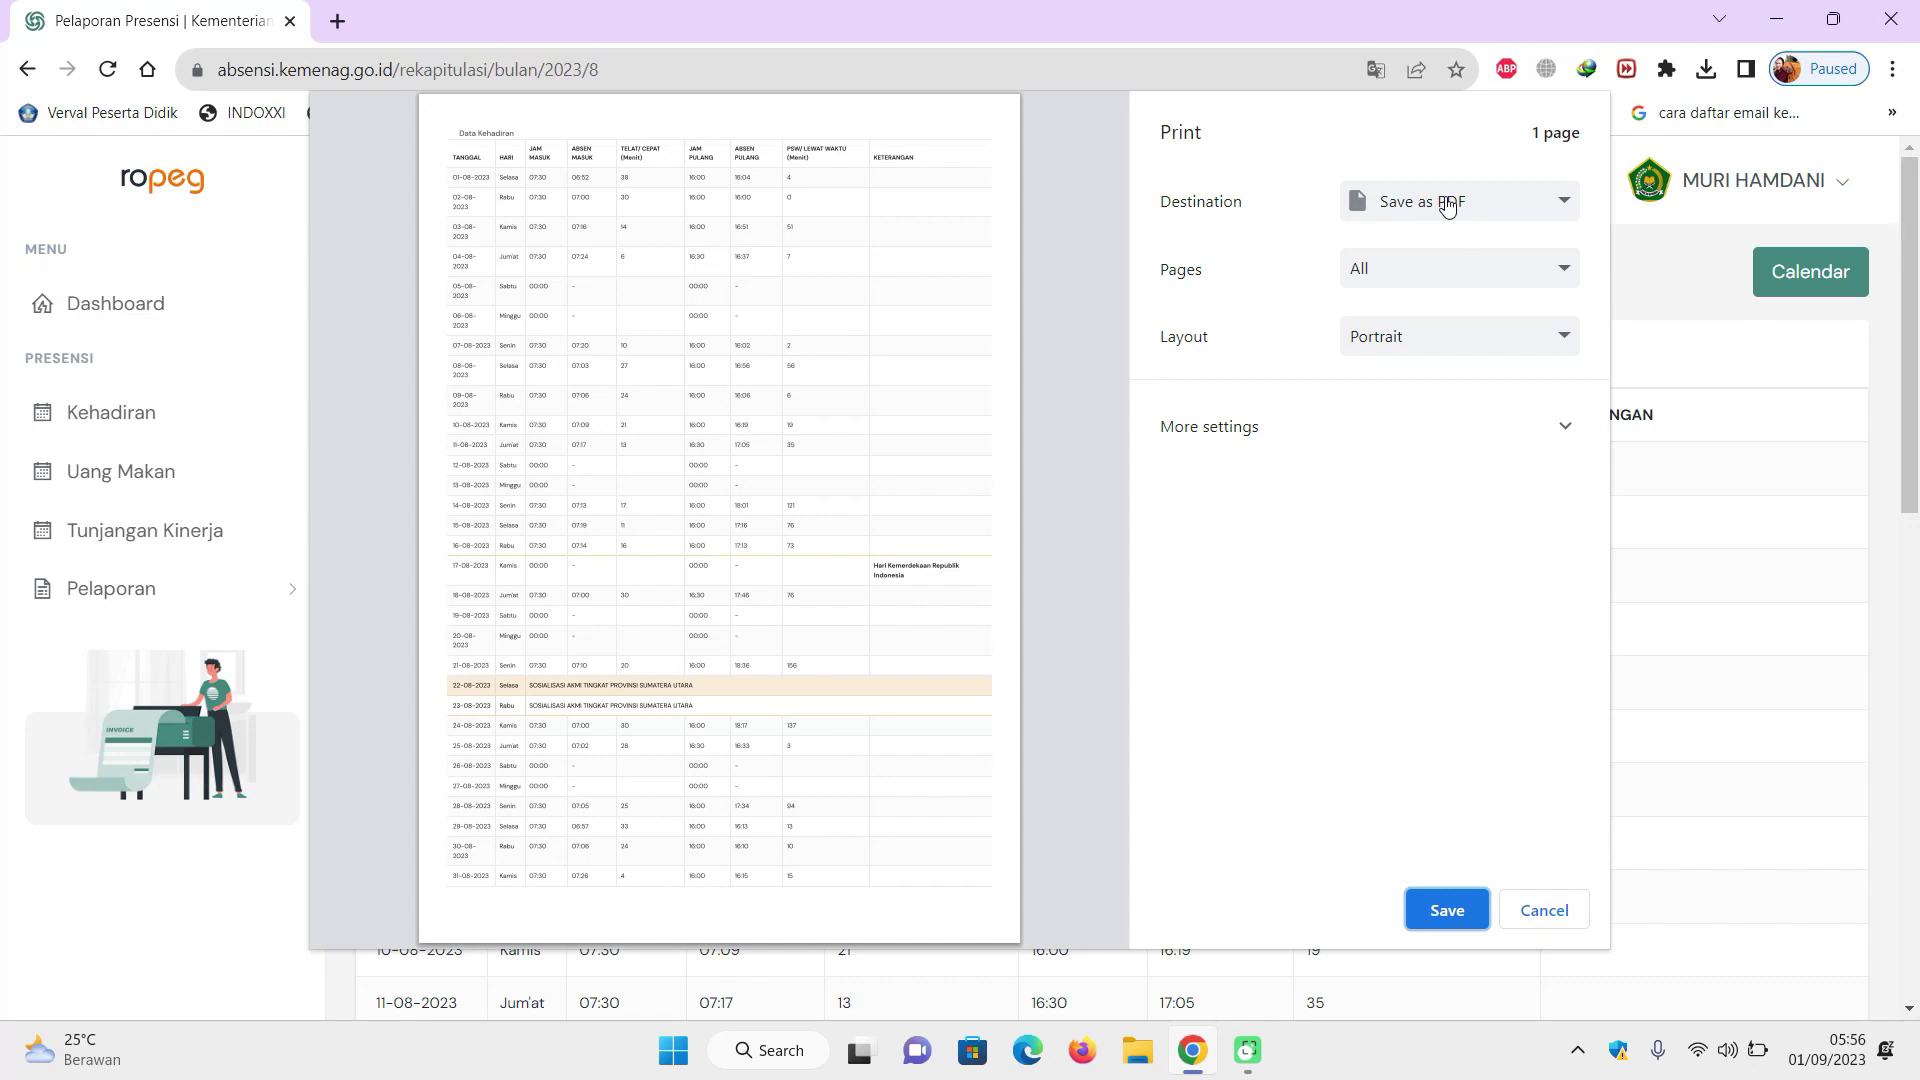
Set the print destination to EPSON L3110 Series and the paper size to A4.
click(1447, 203)
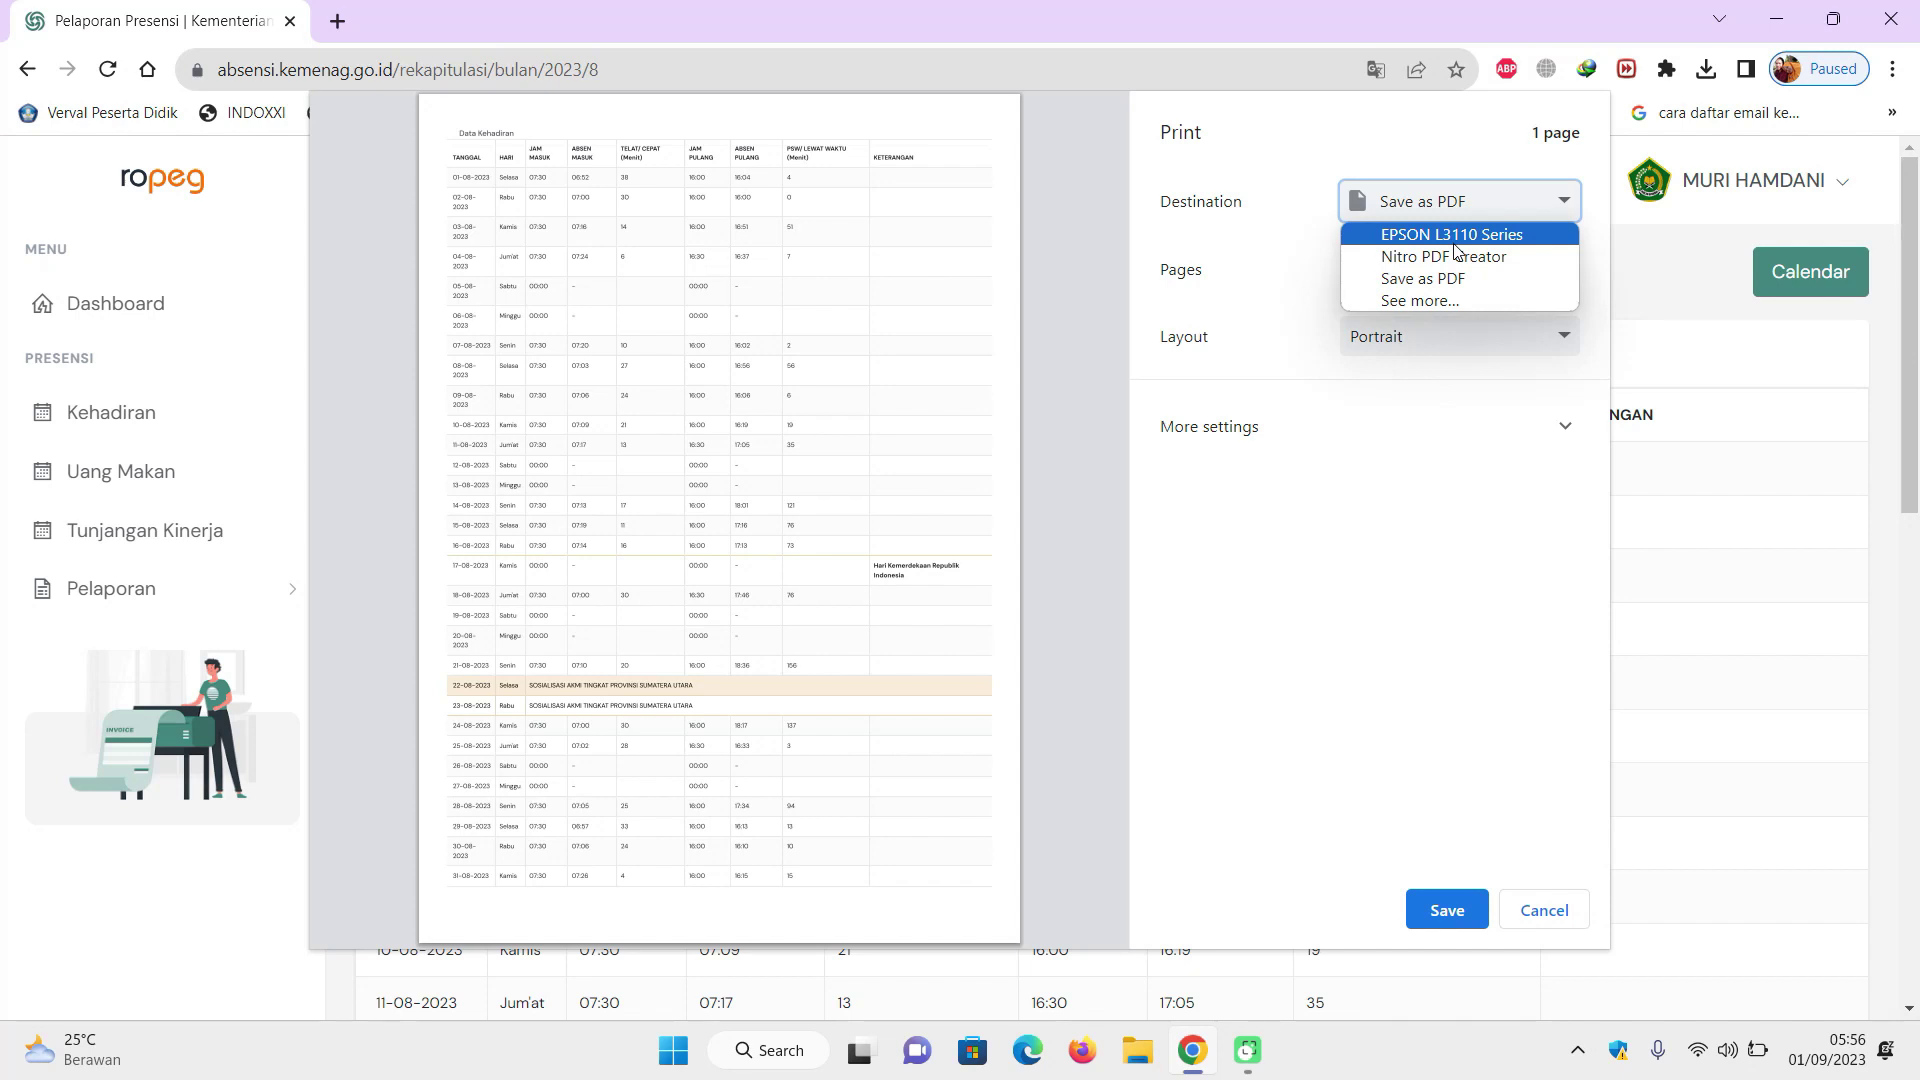
click(1455, 238)
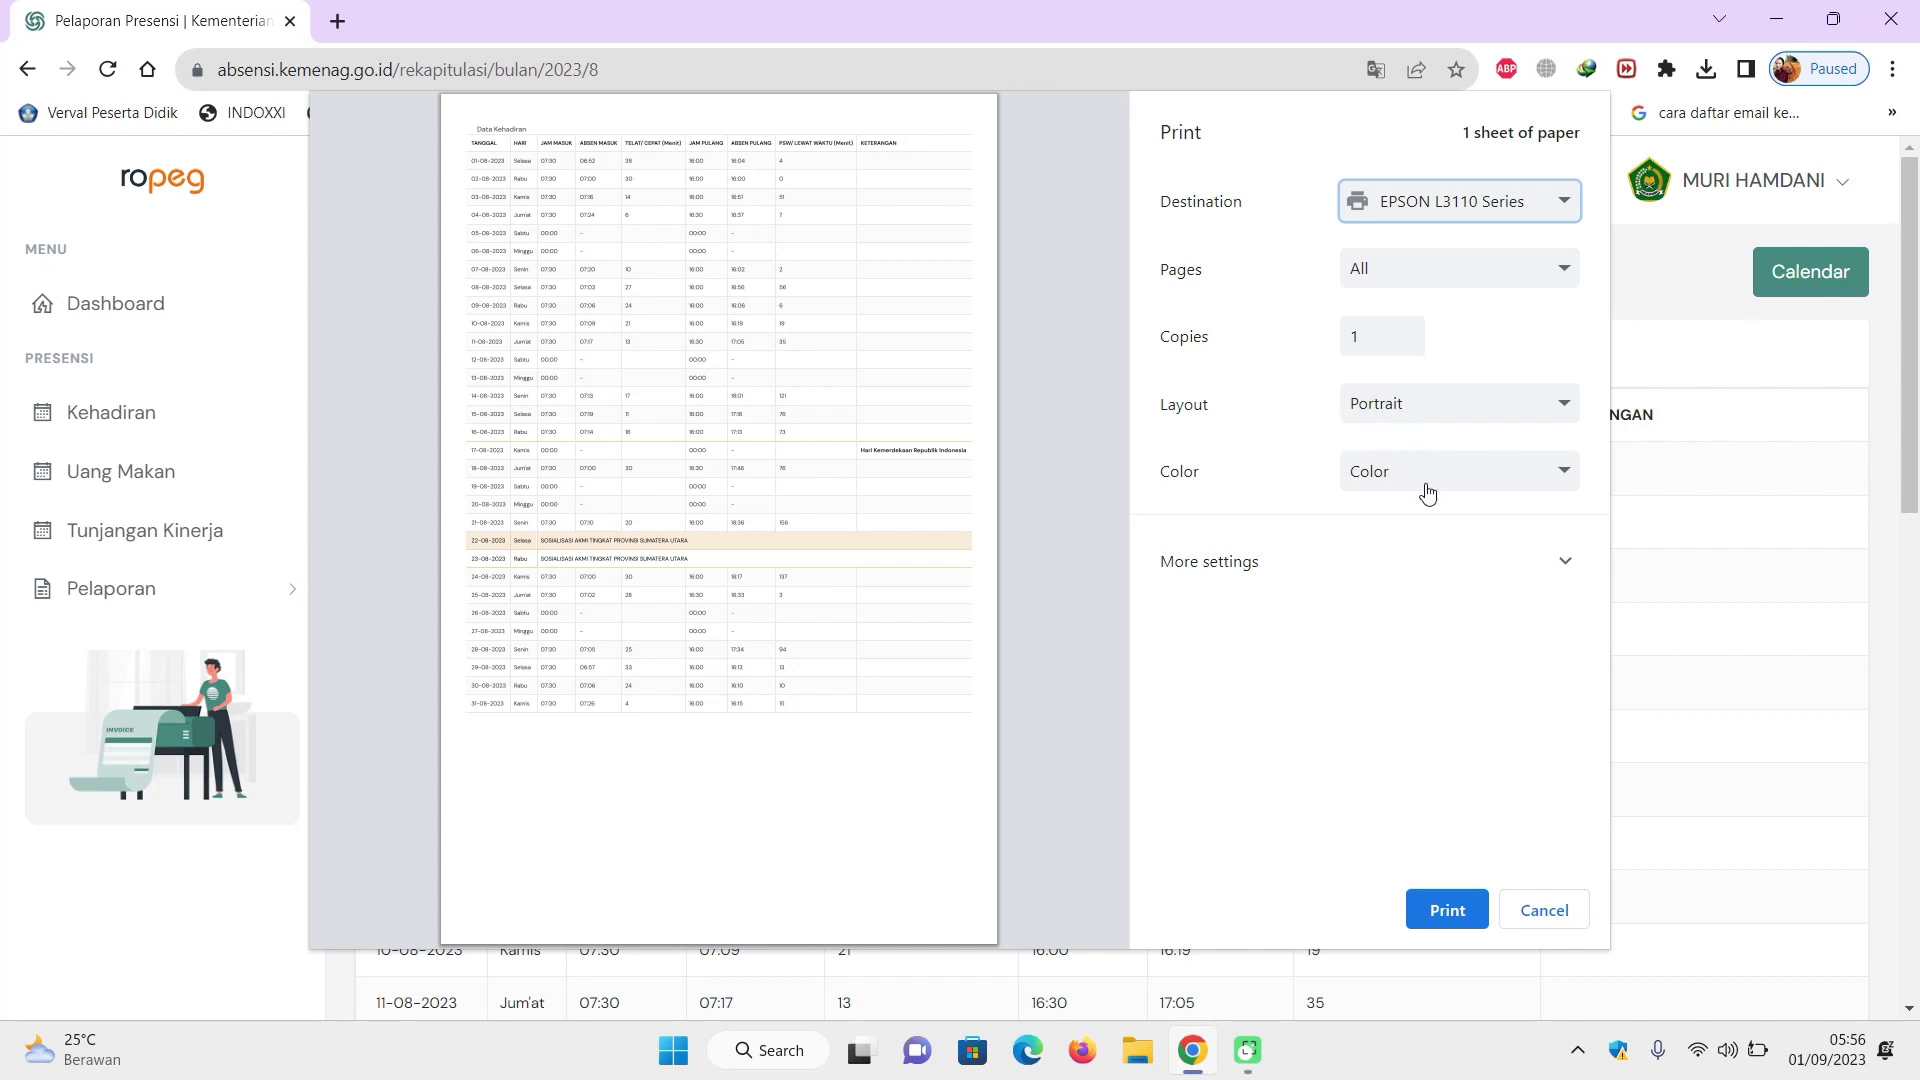
click(1453, 584)
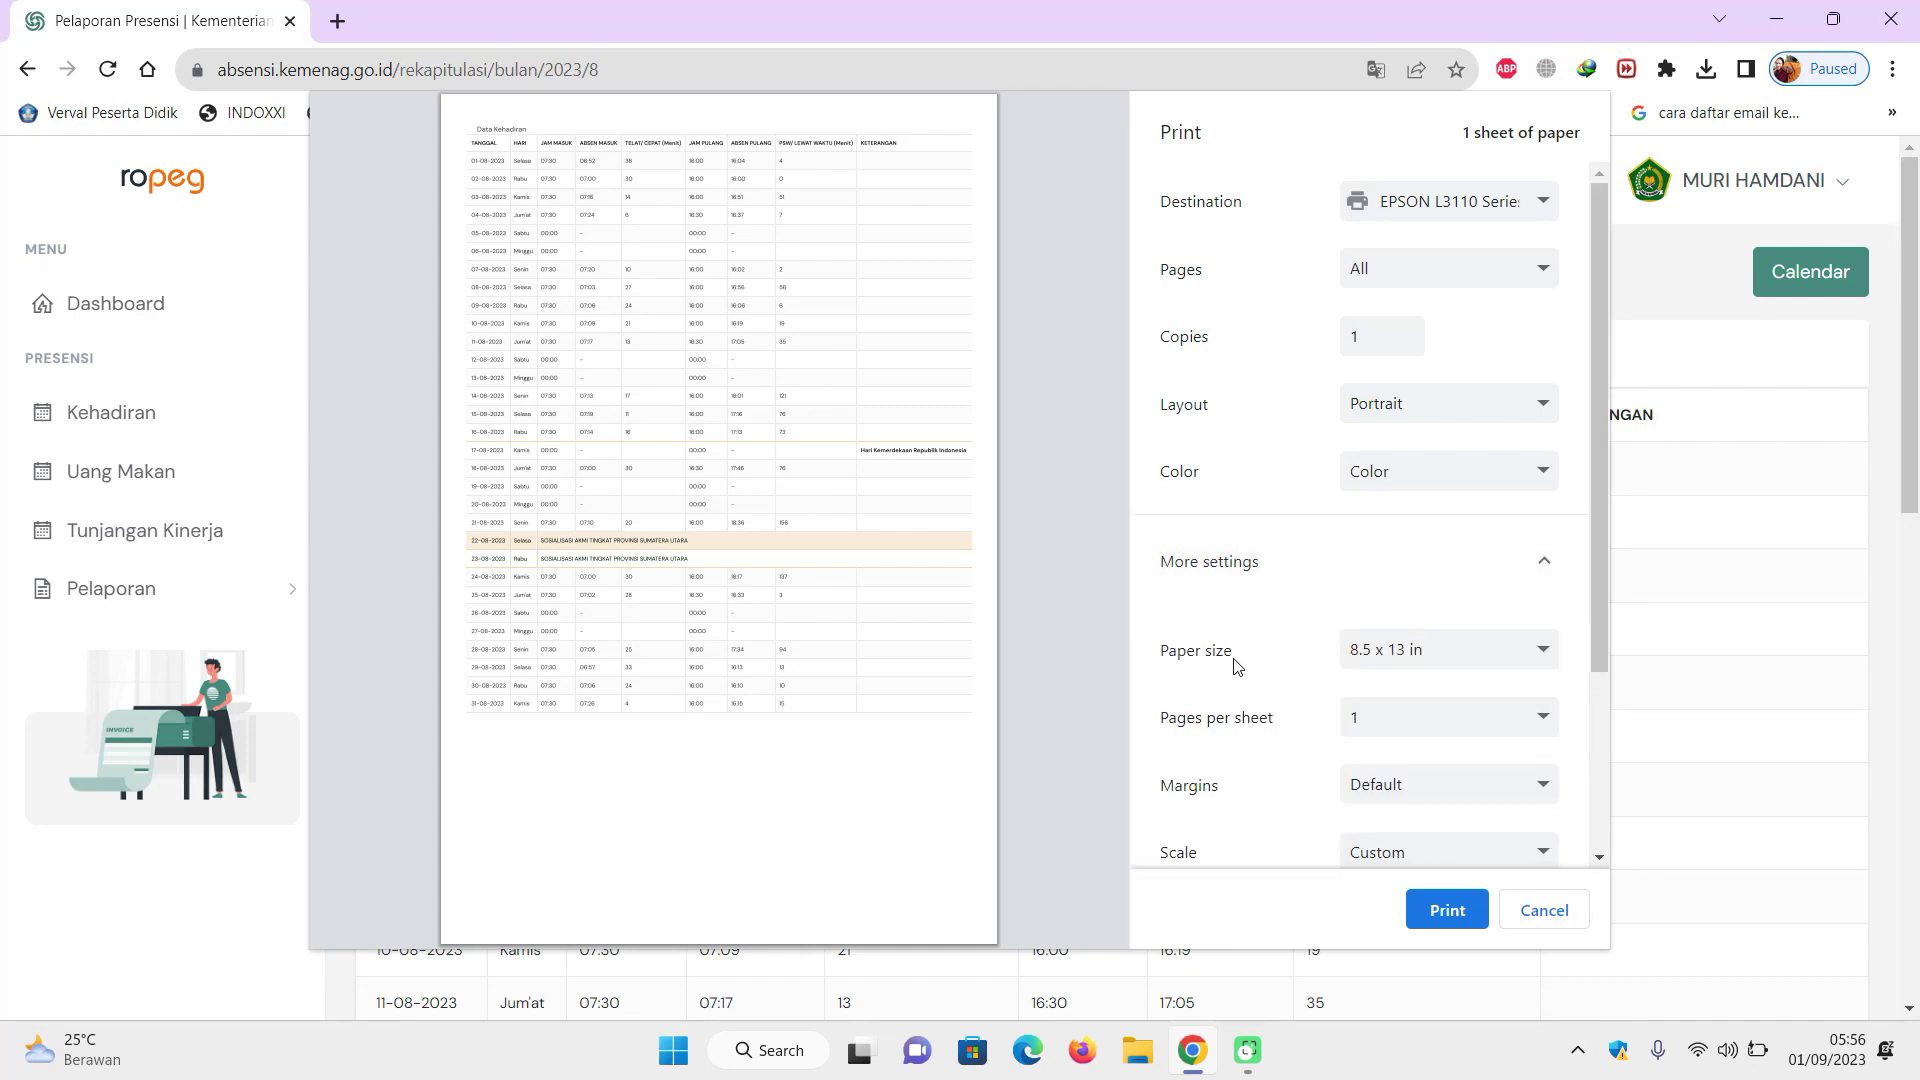
click(1467, 666)
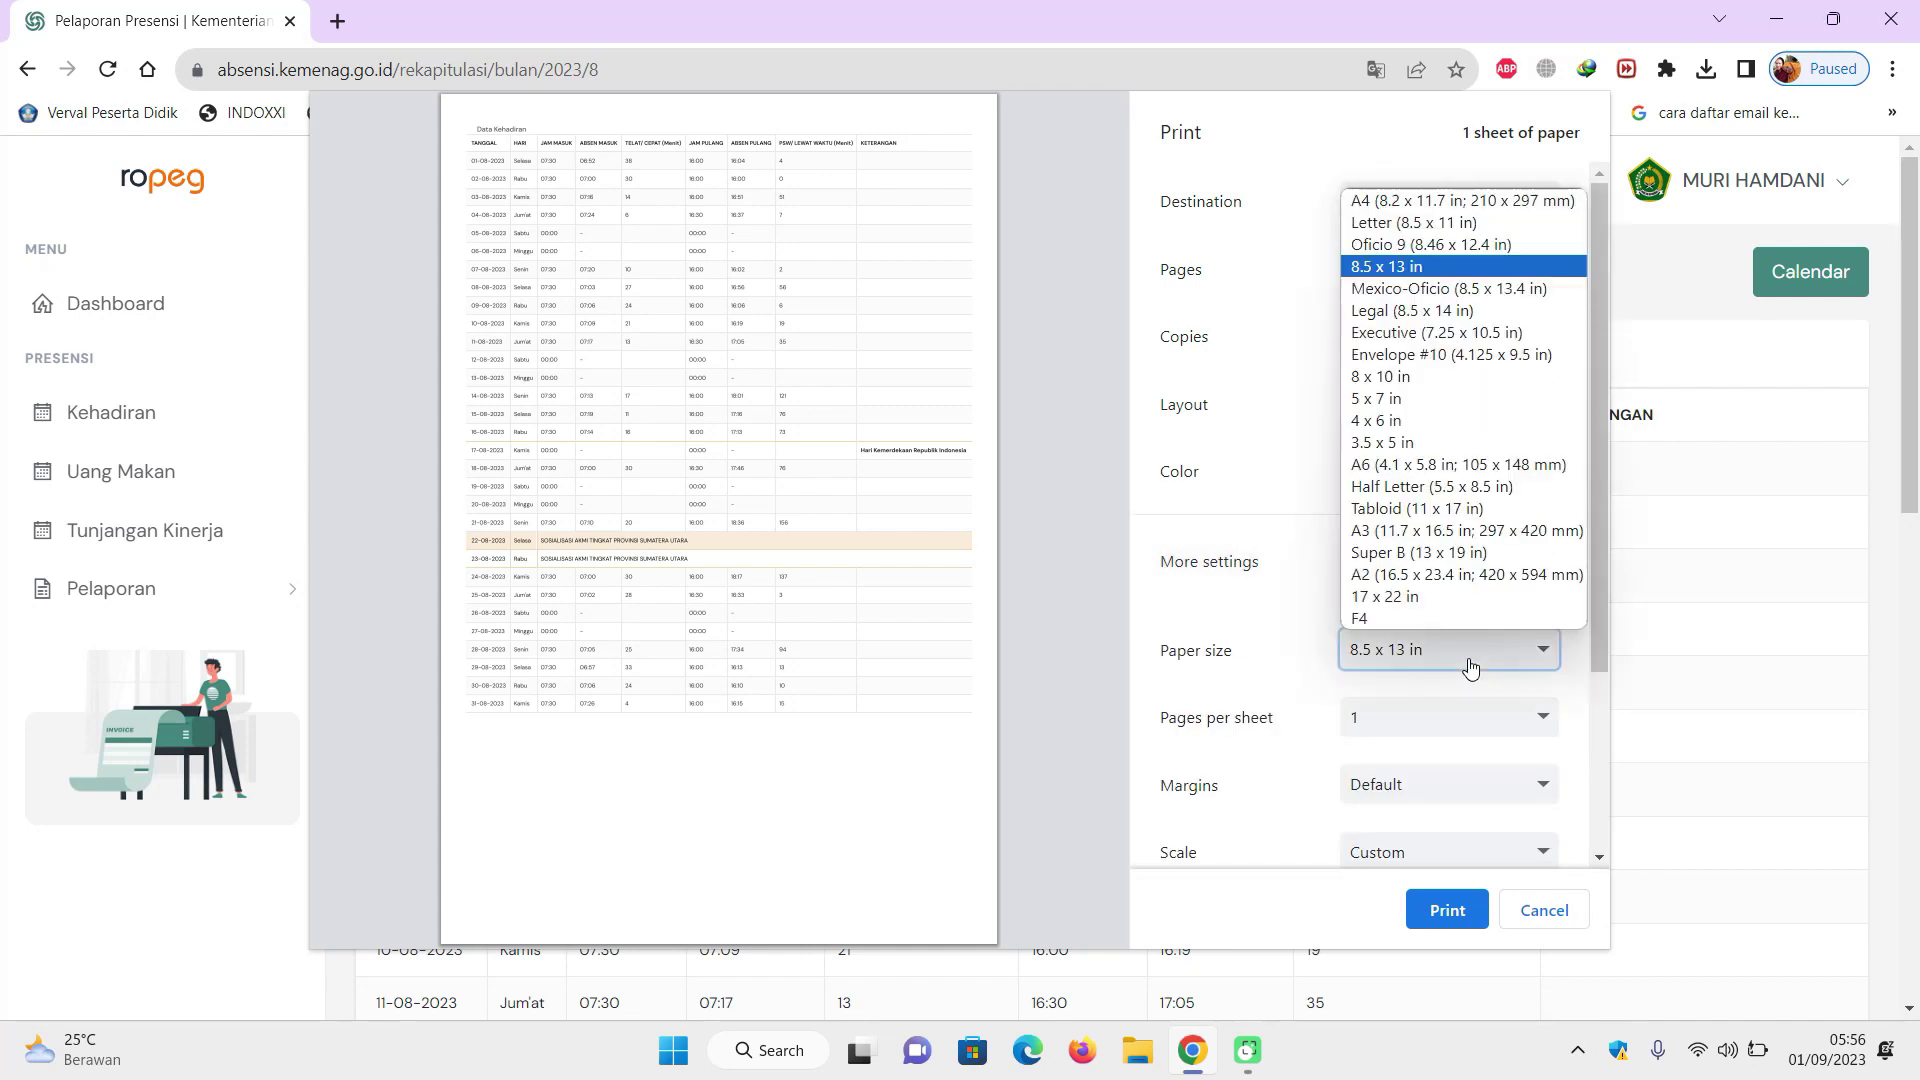
click(1443, 202)
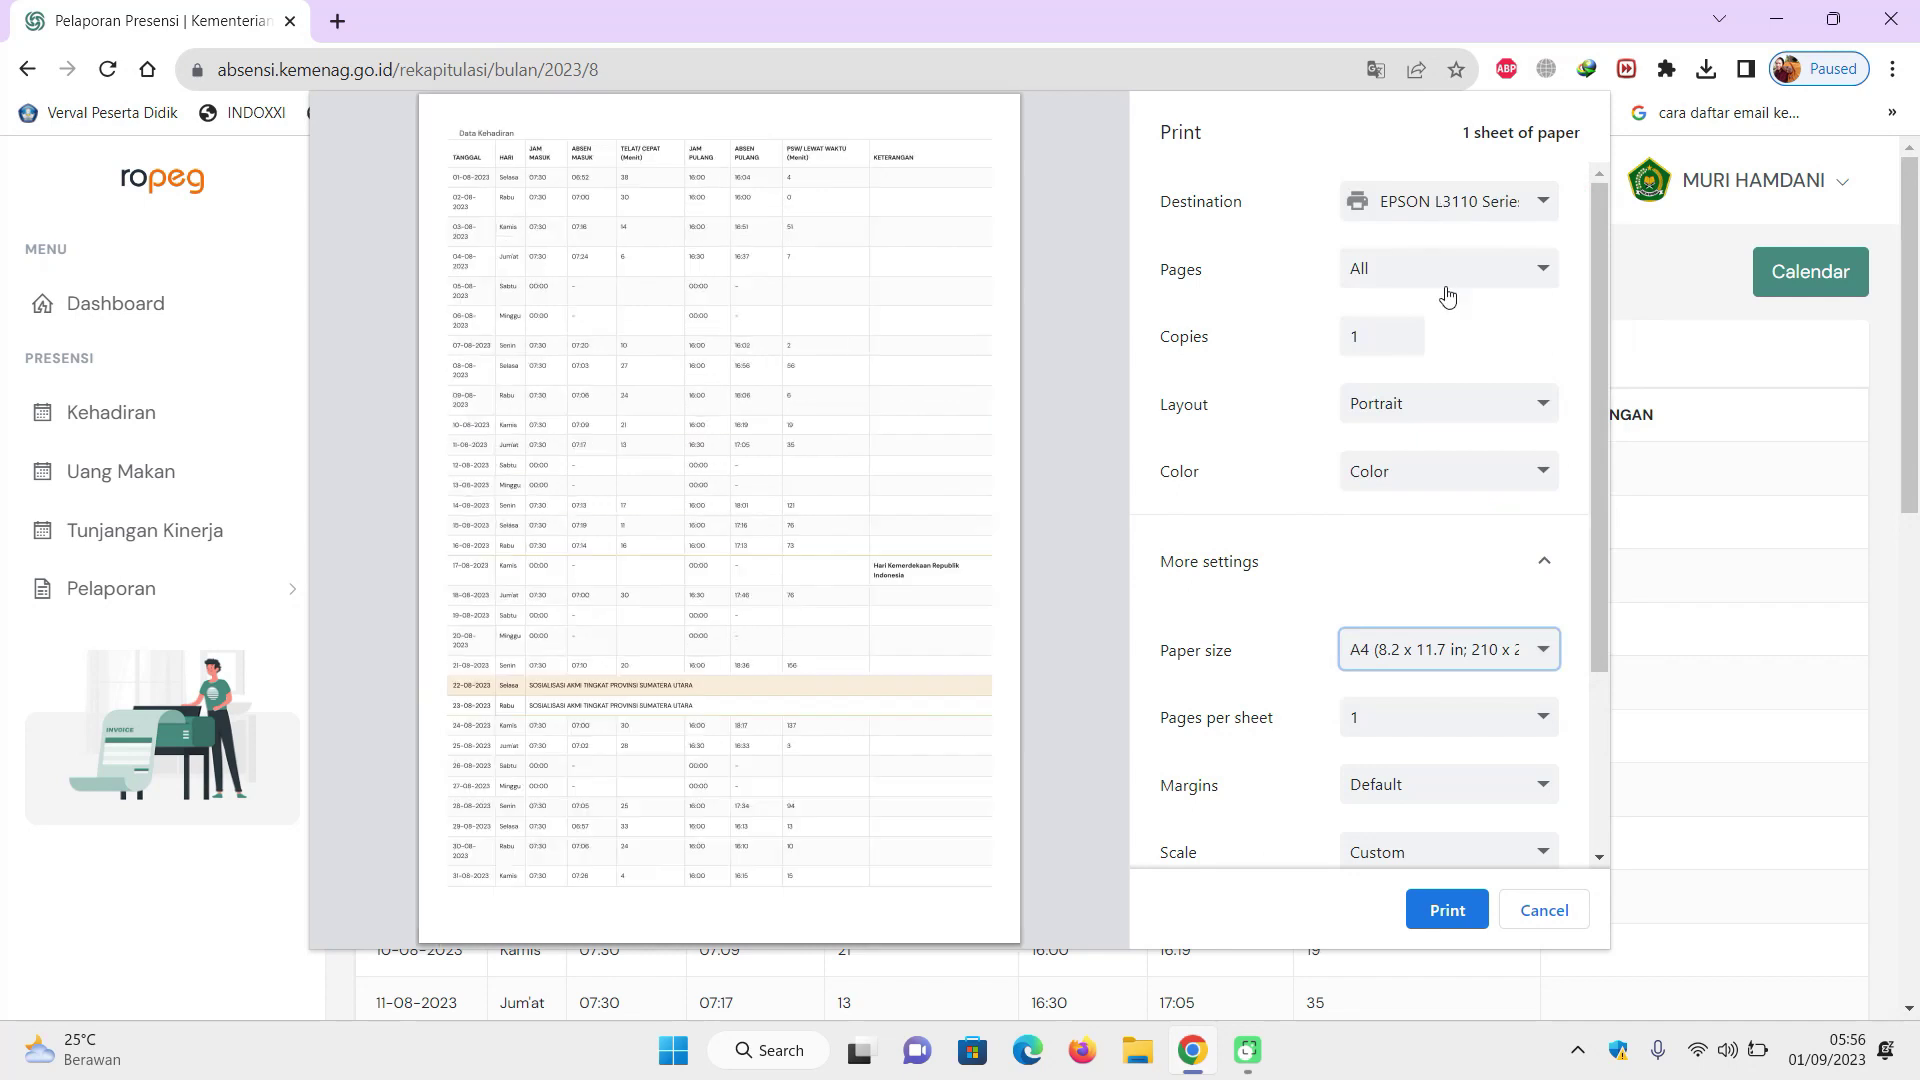
Try a custom print scale of 62 and check in the preview how the attendance table splits across pages.
scroll(1481, 615, down, 3)
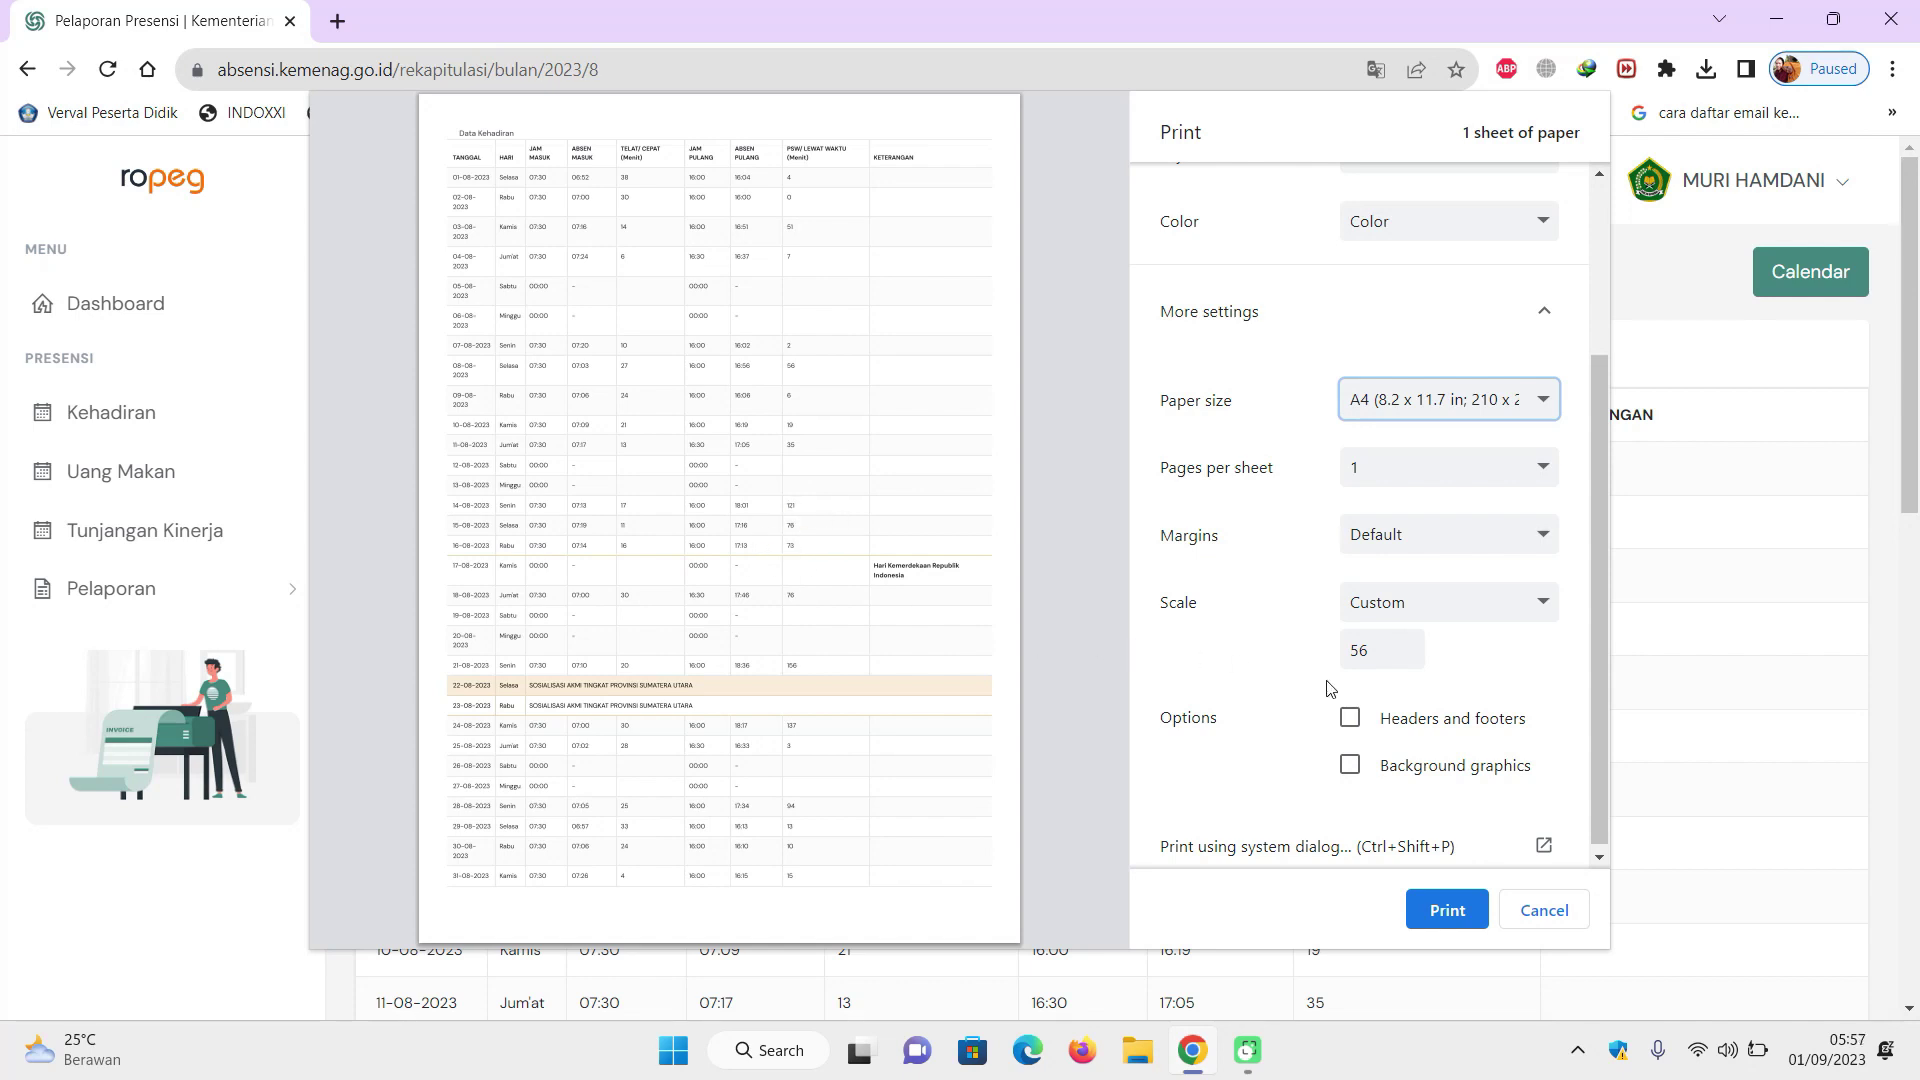
click(1406, 645)
click(1405, 645)
click(1406, 645)
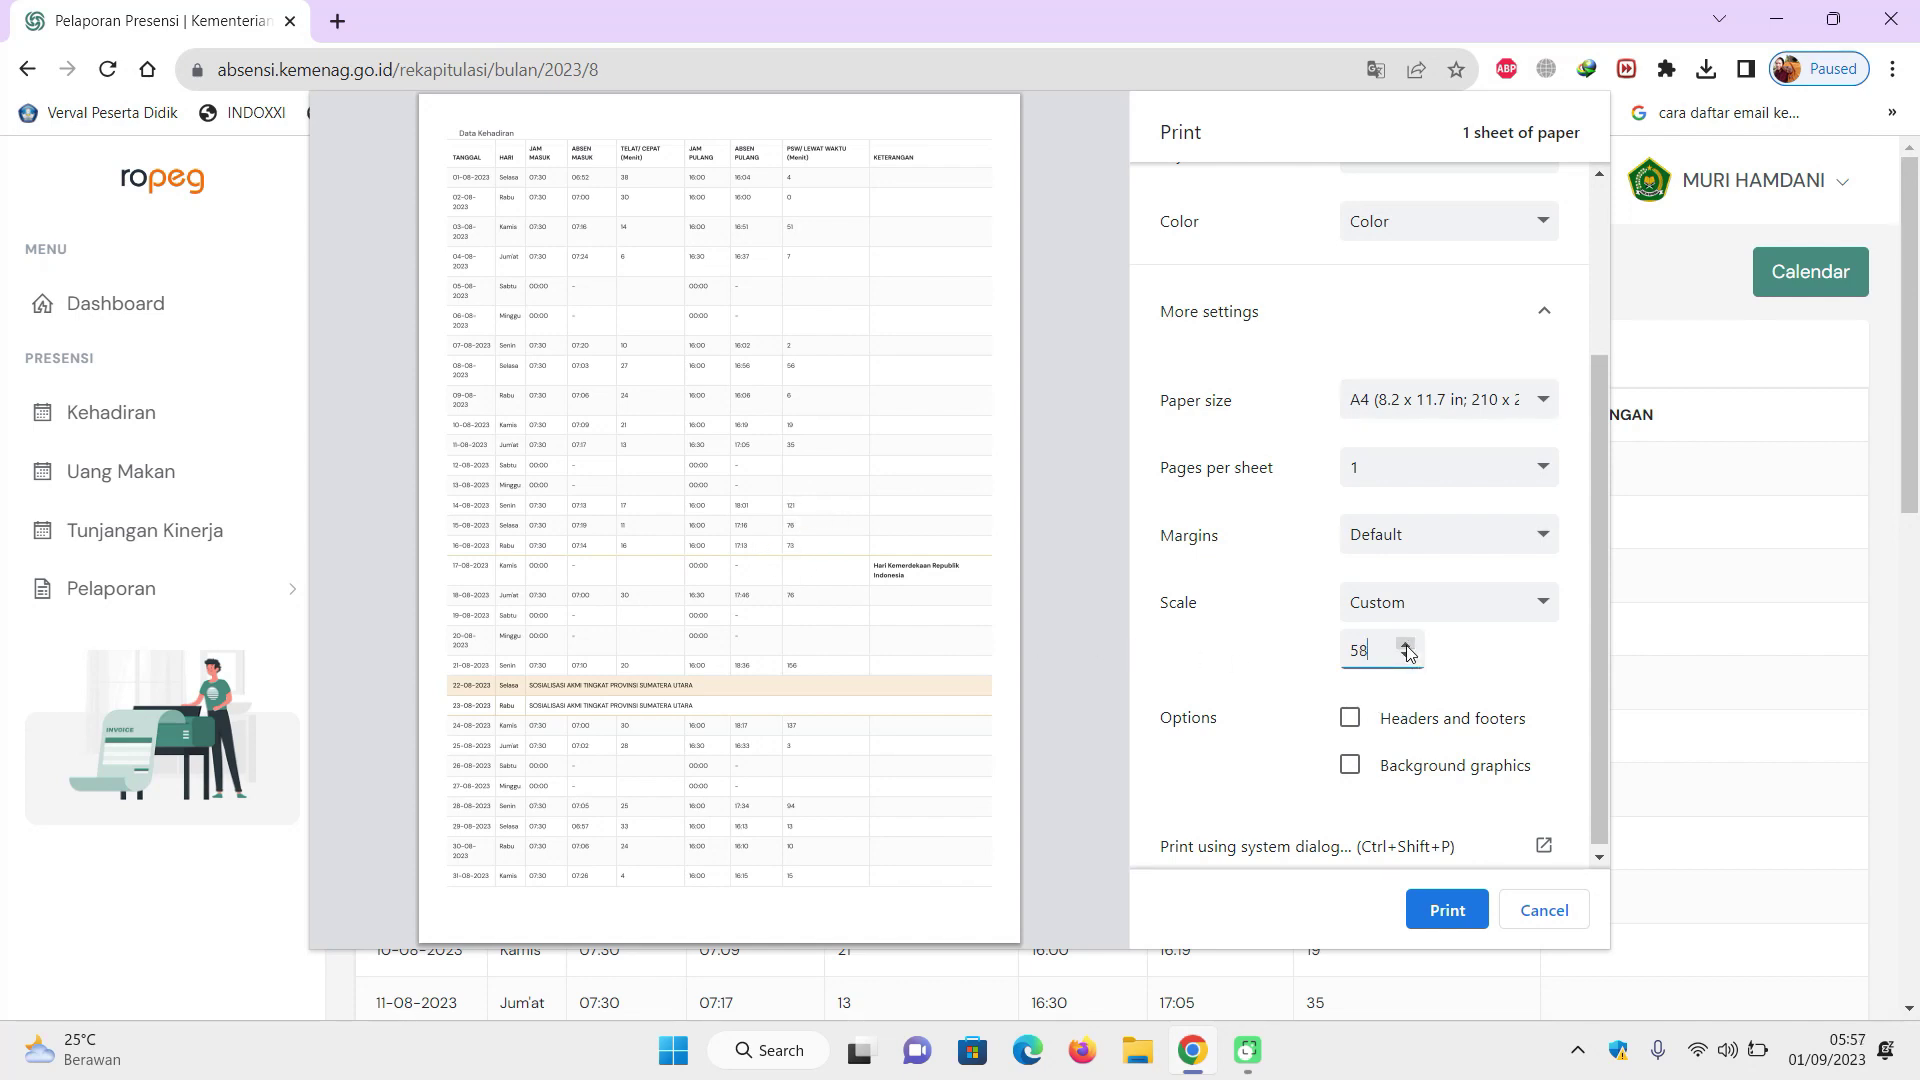
click(1406, 645)
click(1406, 645)
click(1406, 645)
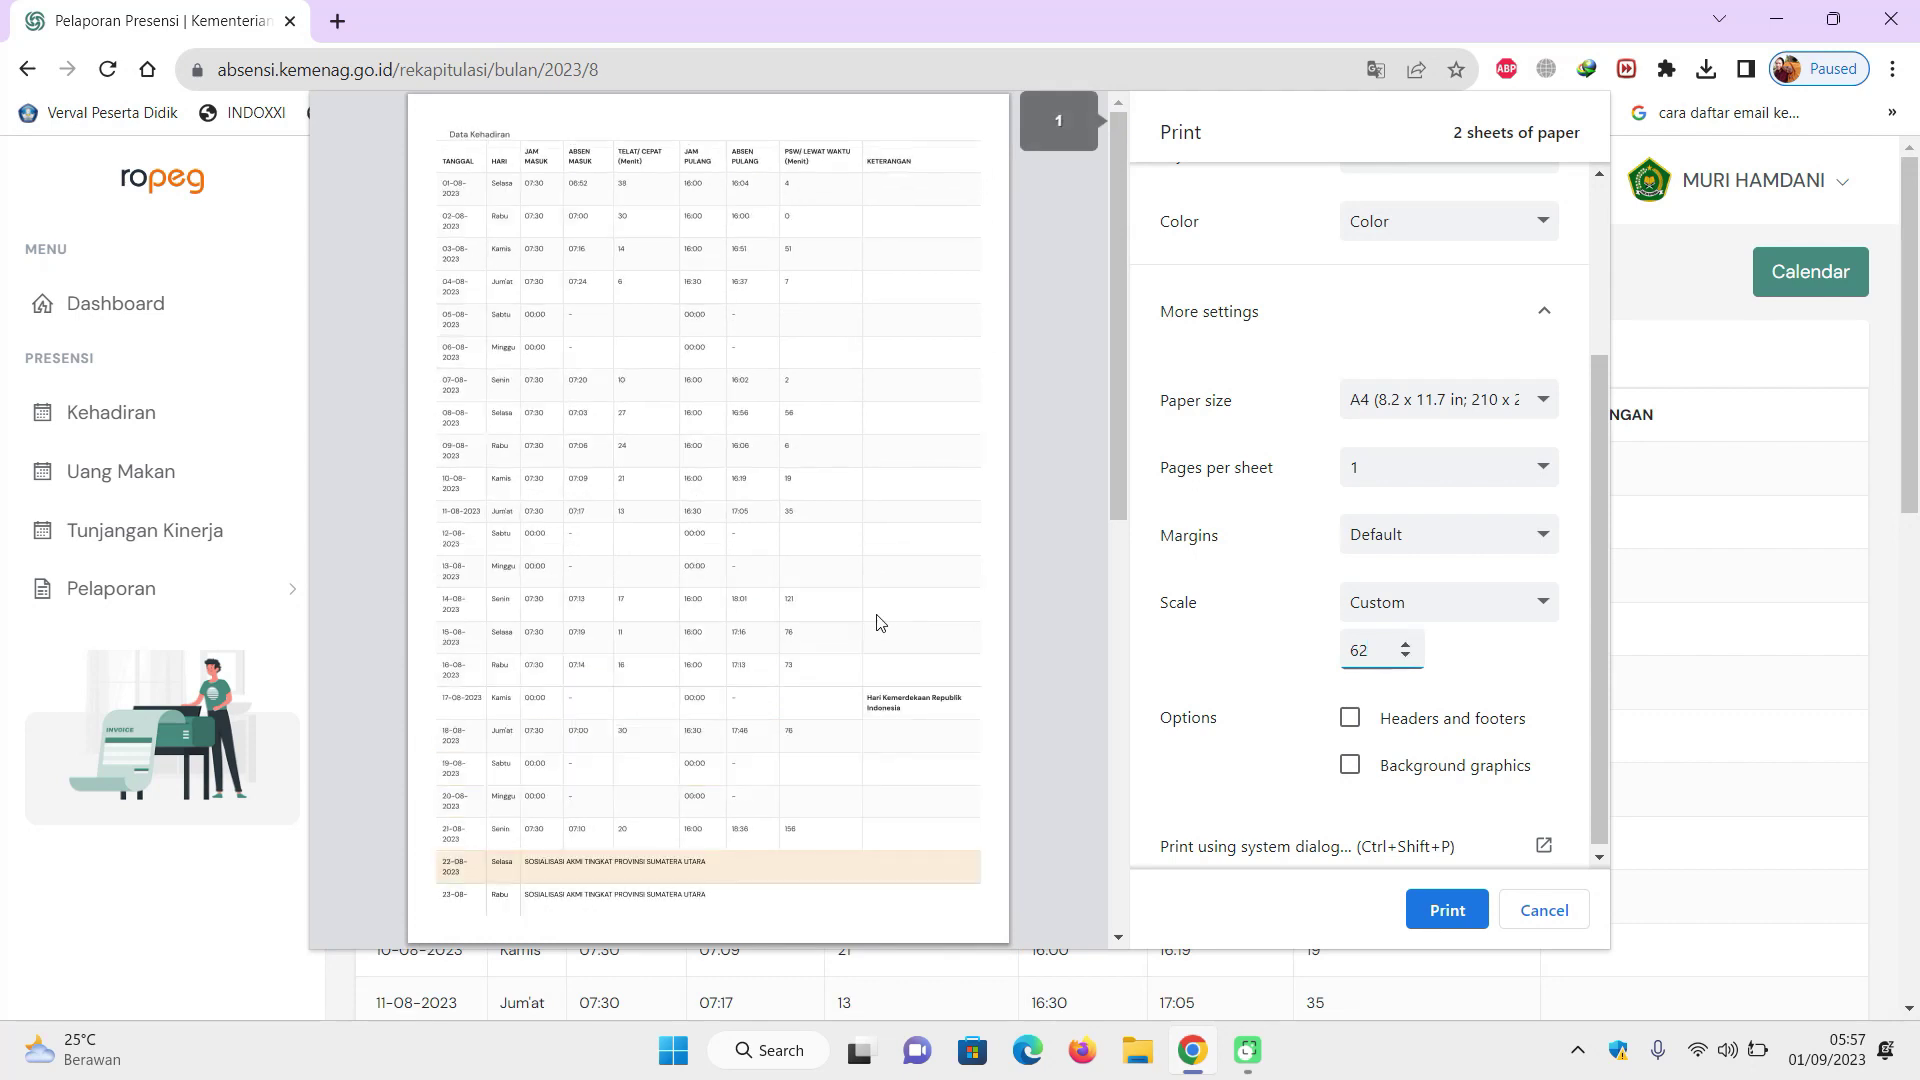
scroll(877, 623, down, 4)
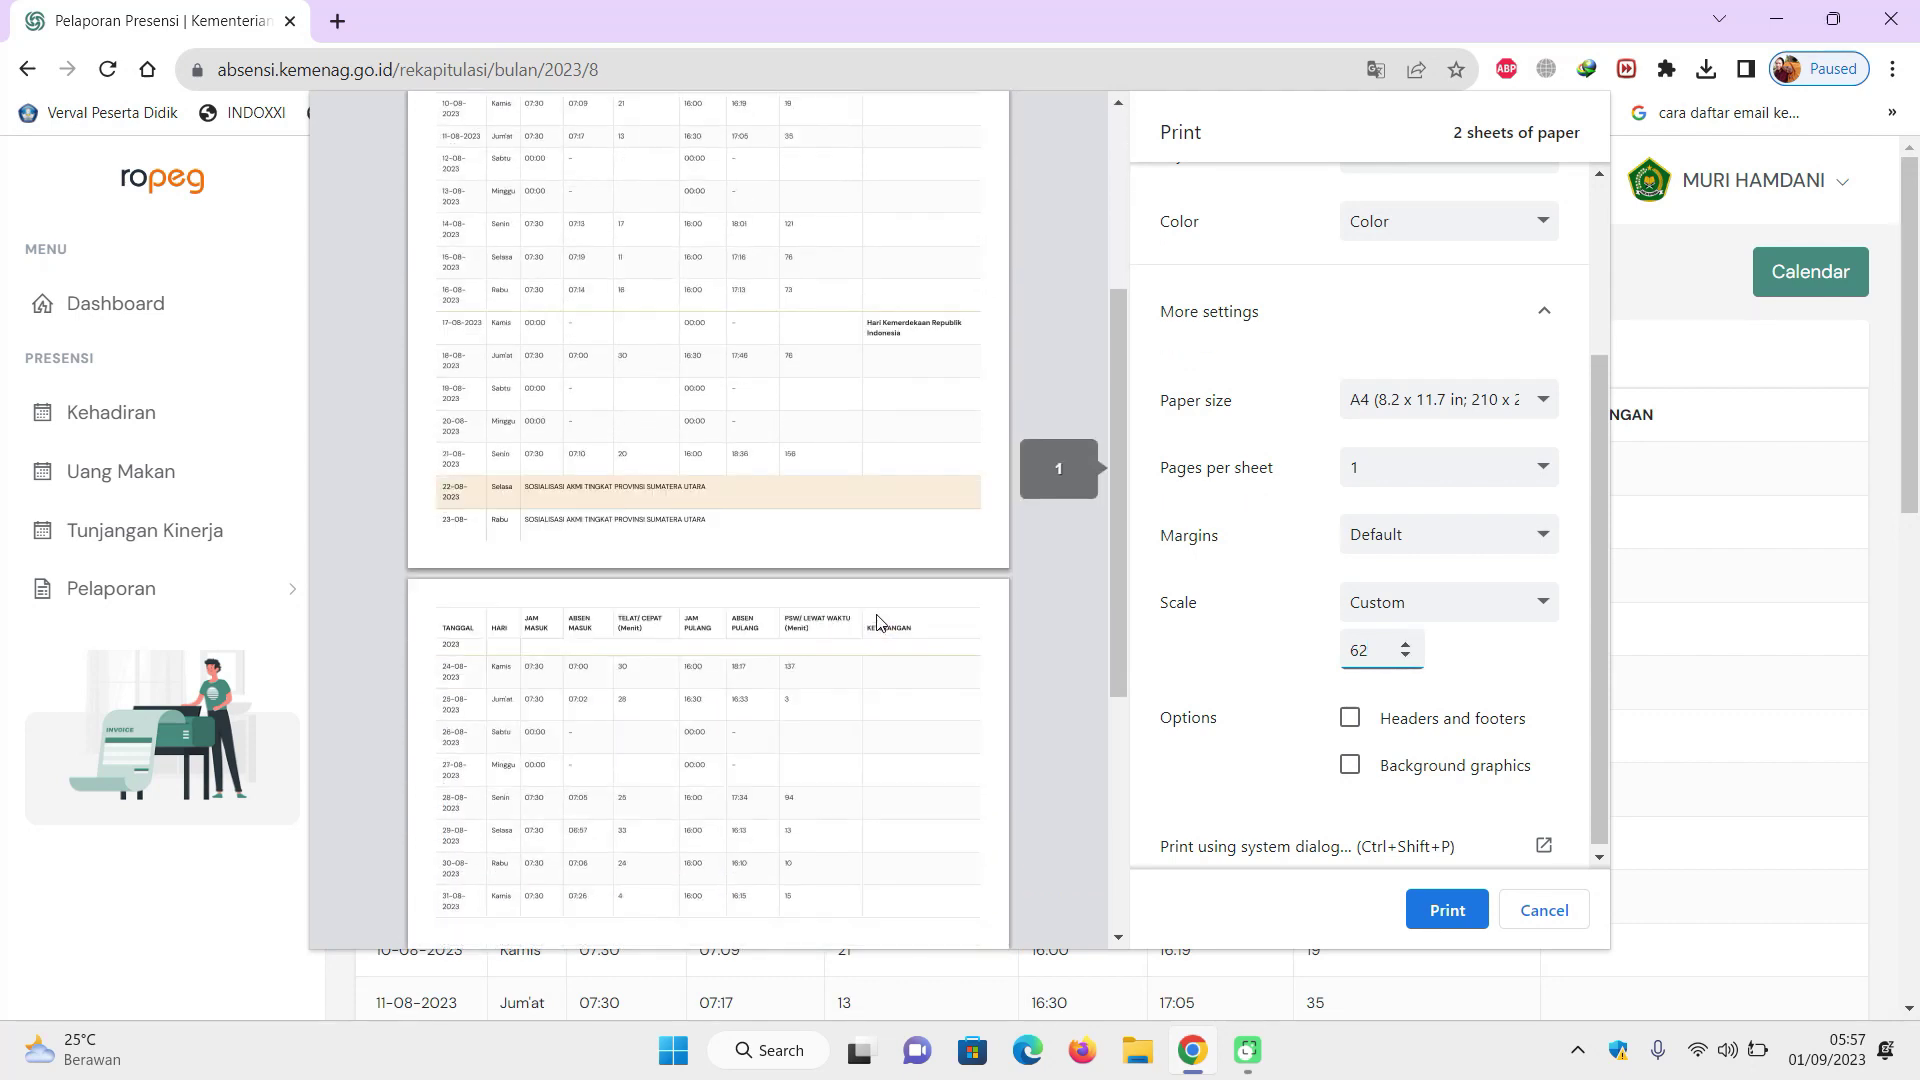
scroll(877, 623, down, 1)
scroll(877, 623, down, 1)
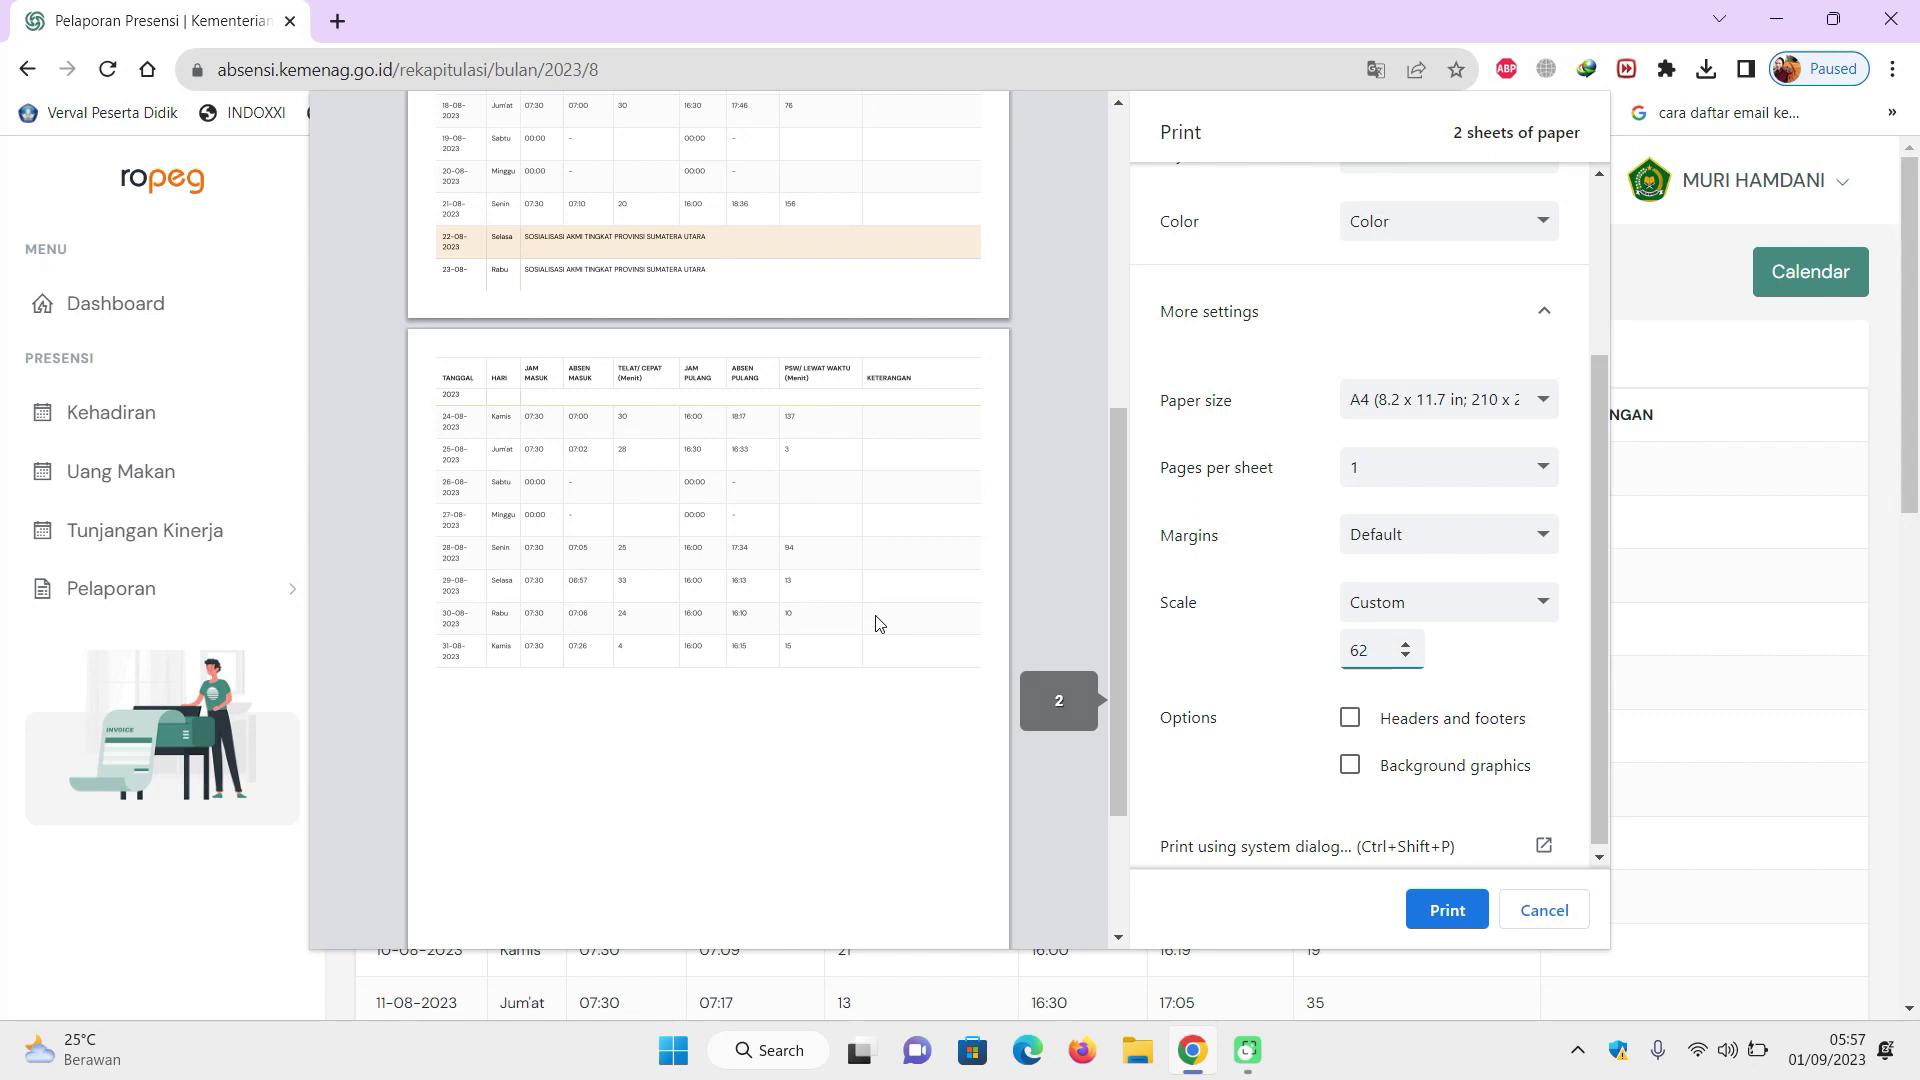
scroll(877, 623, up, 1)
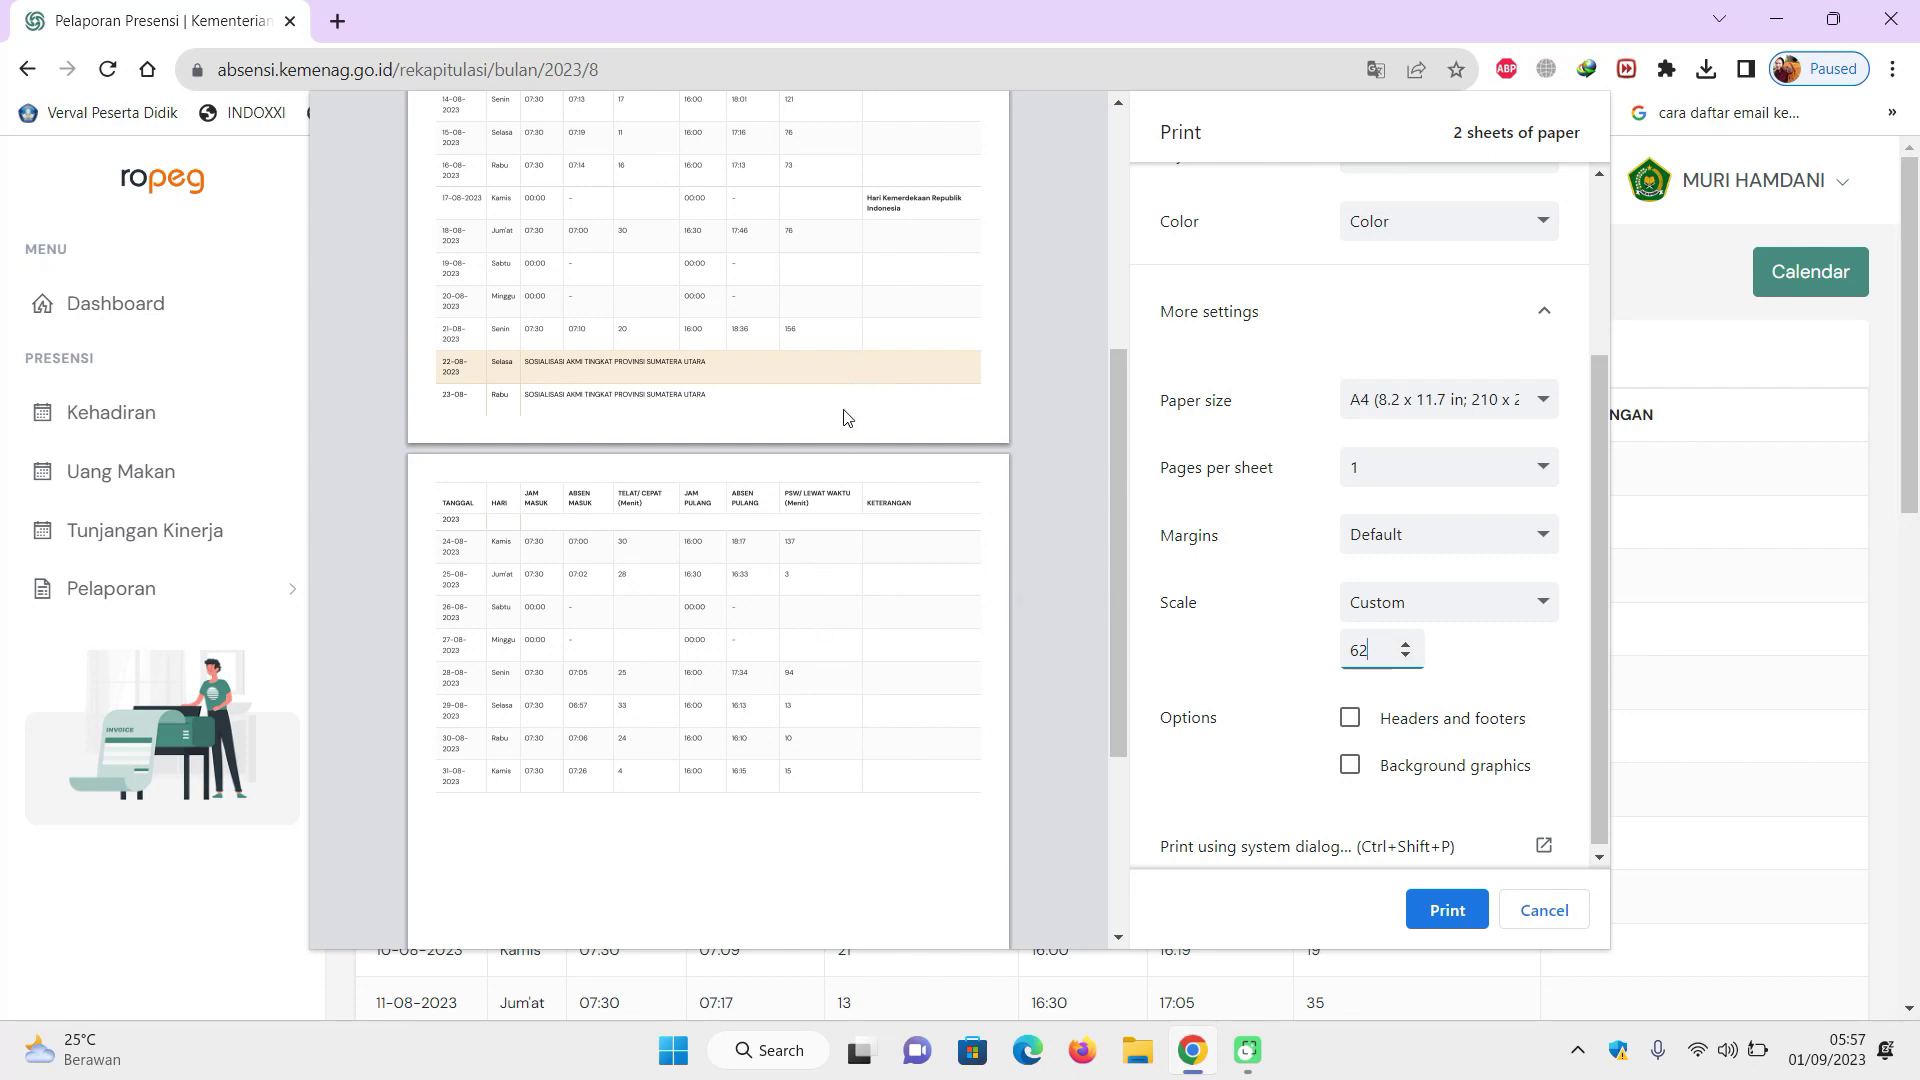
Set the custom print scale to 56 and print the August attendance table.
click(1406, 656)
click(1406, 656)
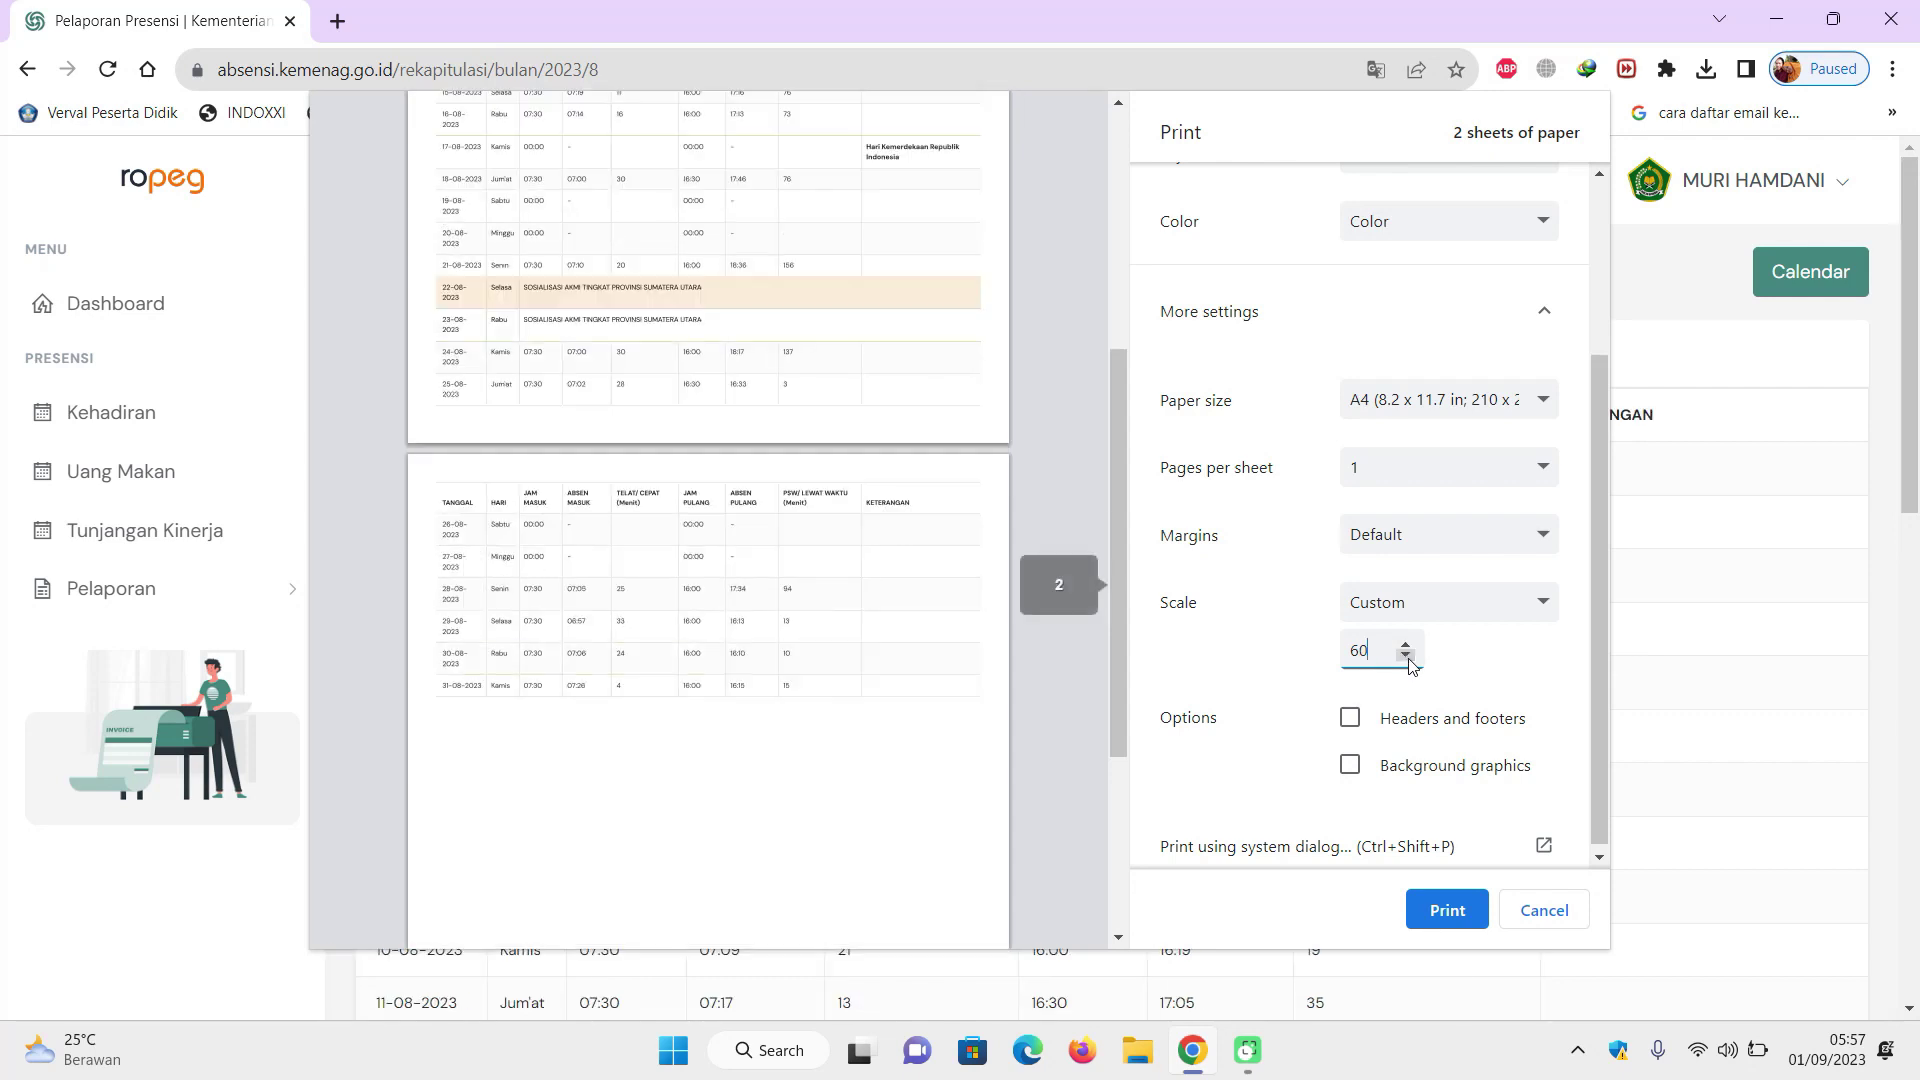
click(1406, 656)
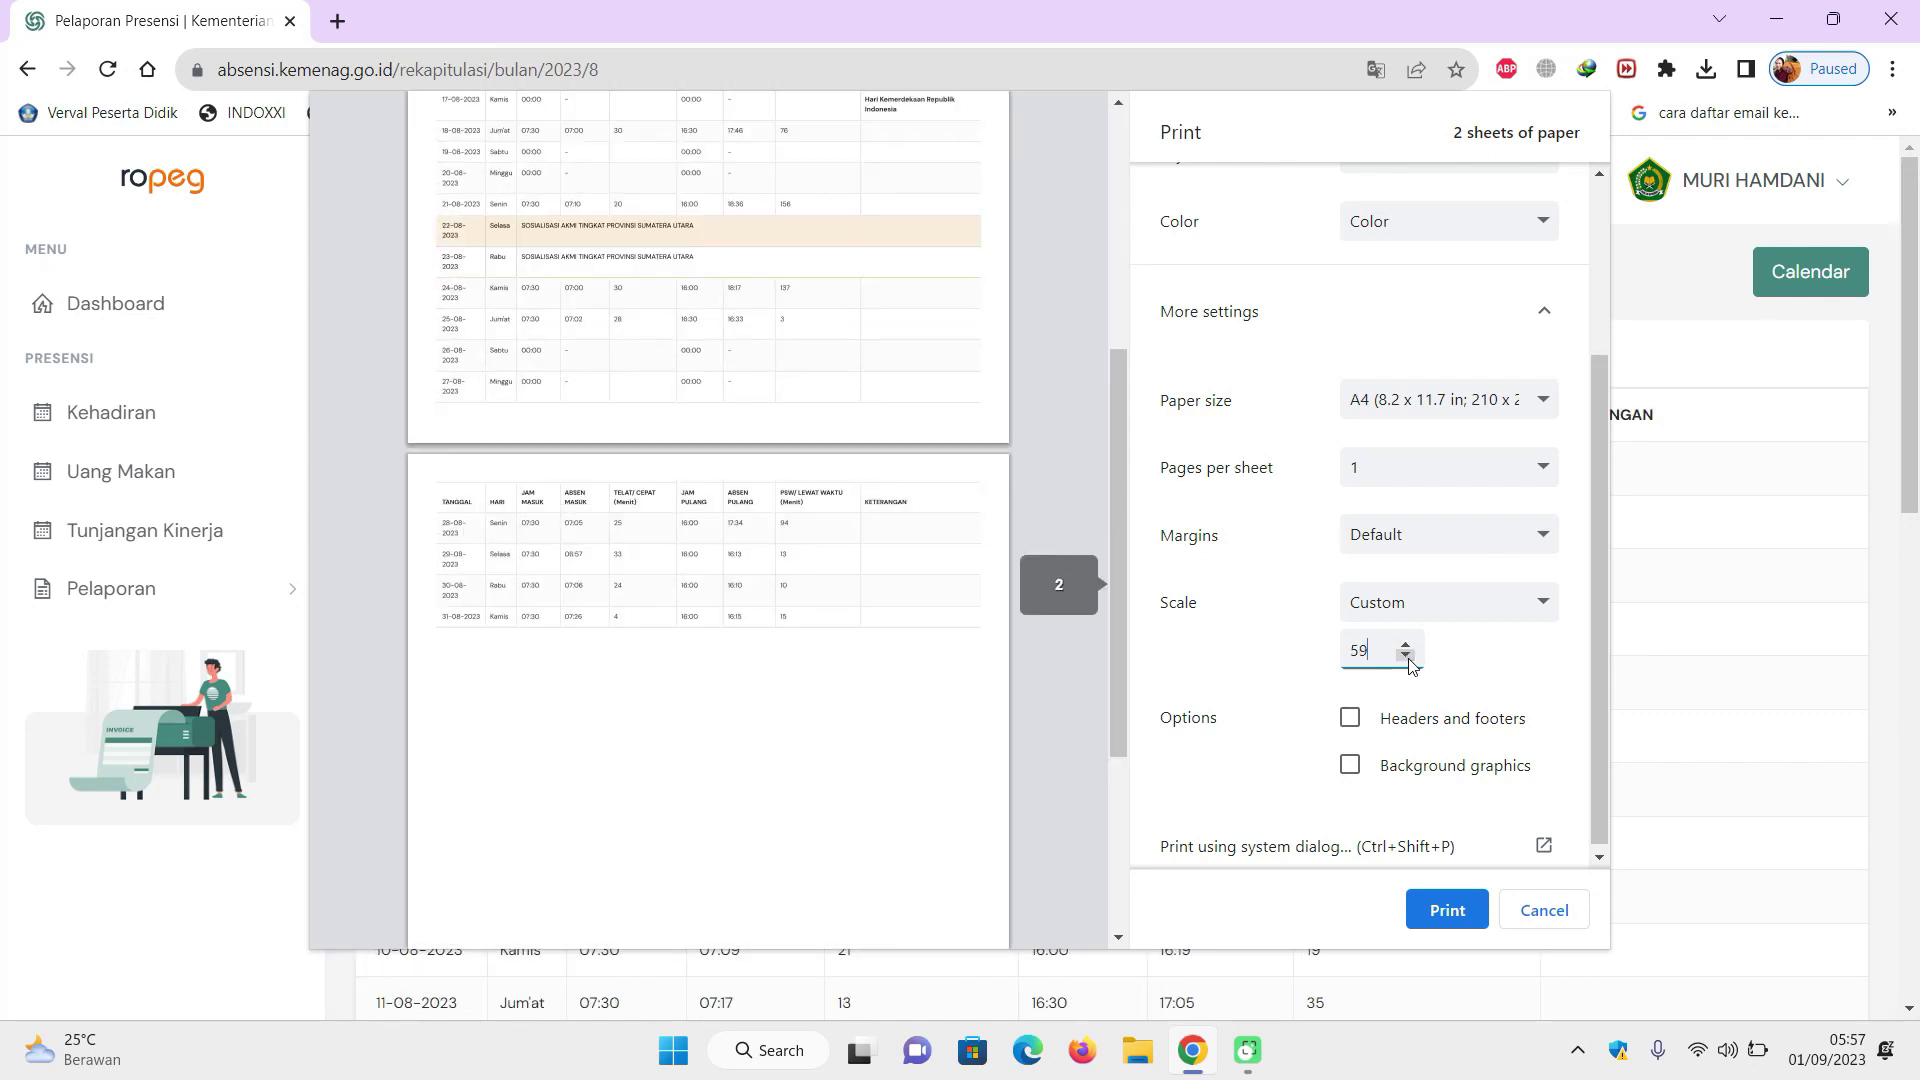
click(1406, 656)
click(1406, 656)
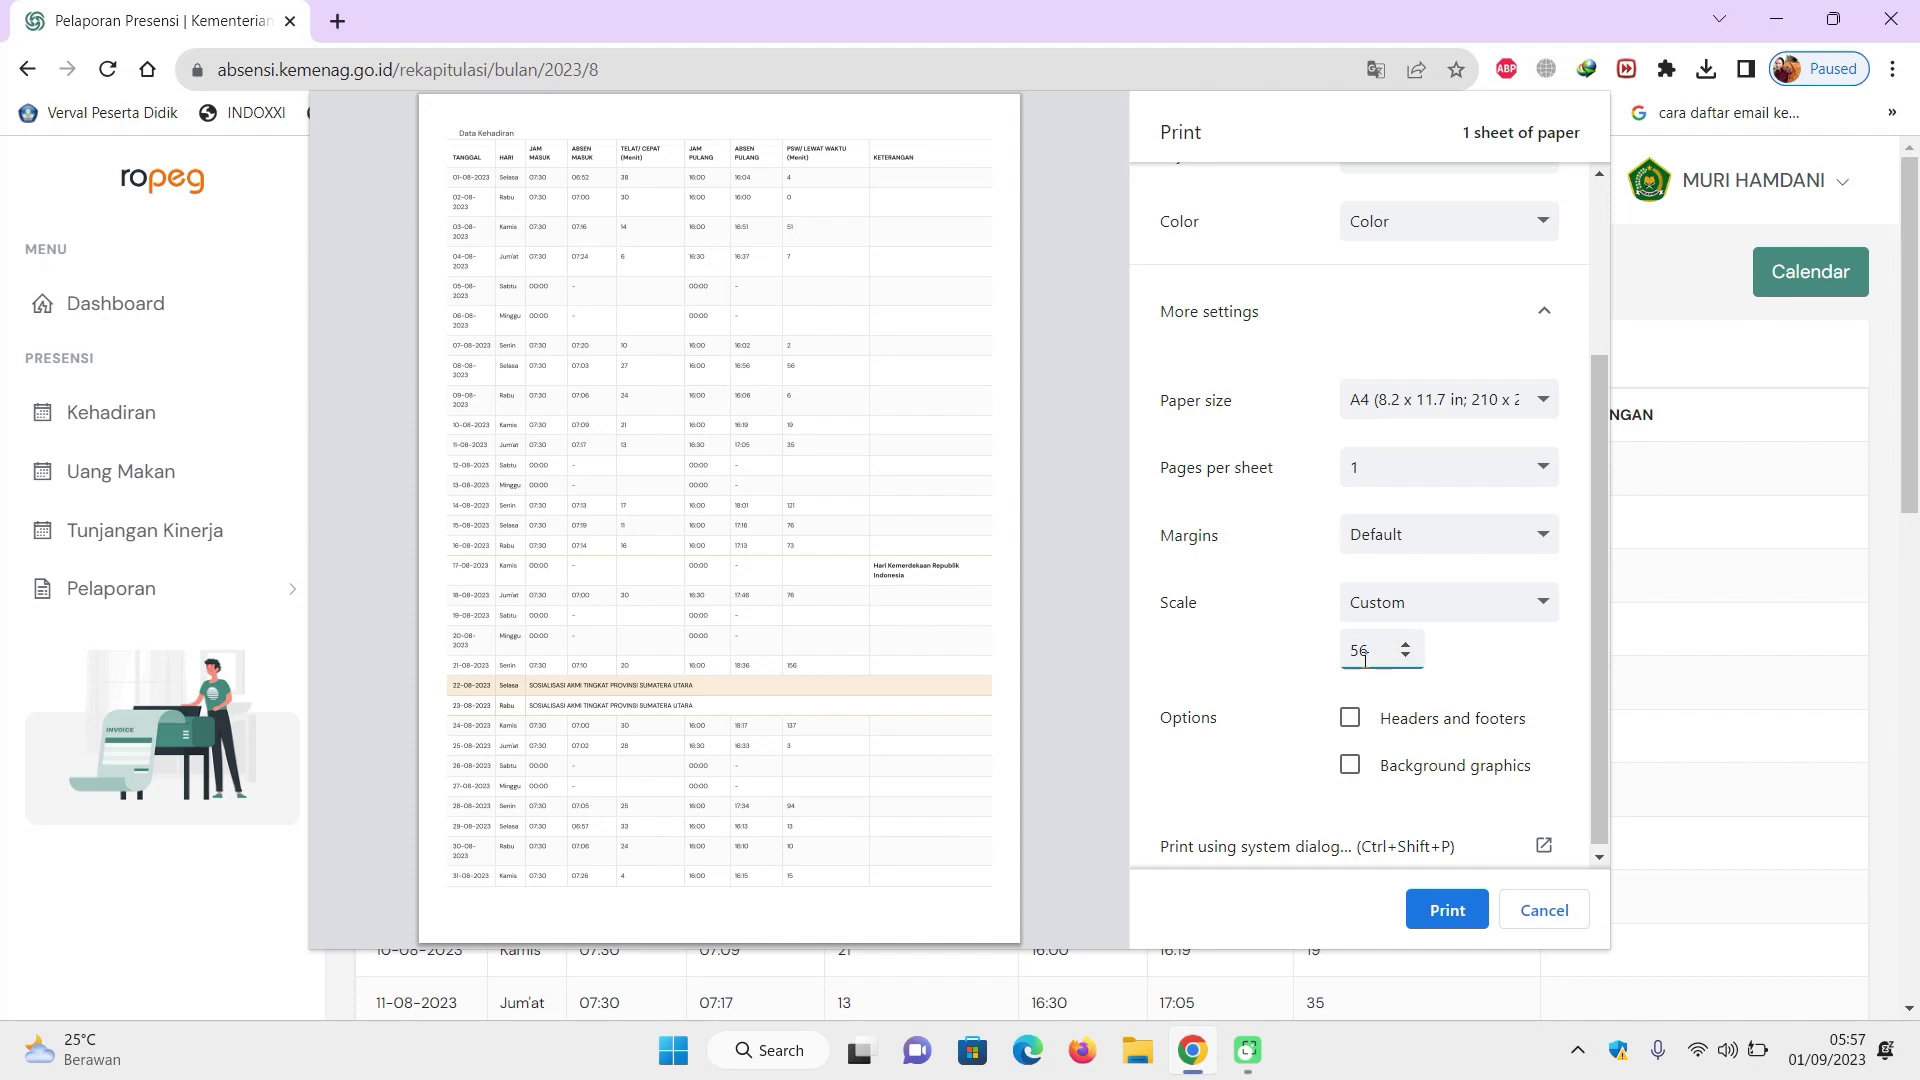
scroll(1349, 655, down, 1)
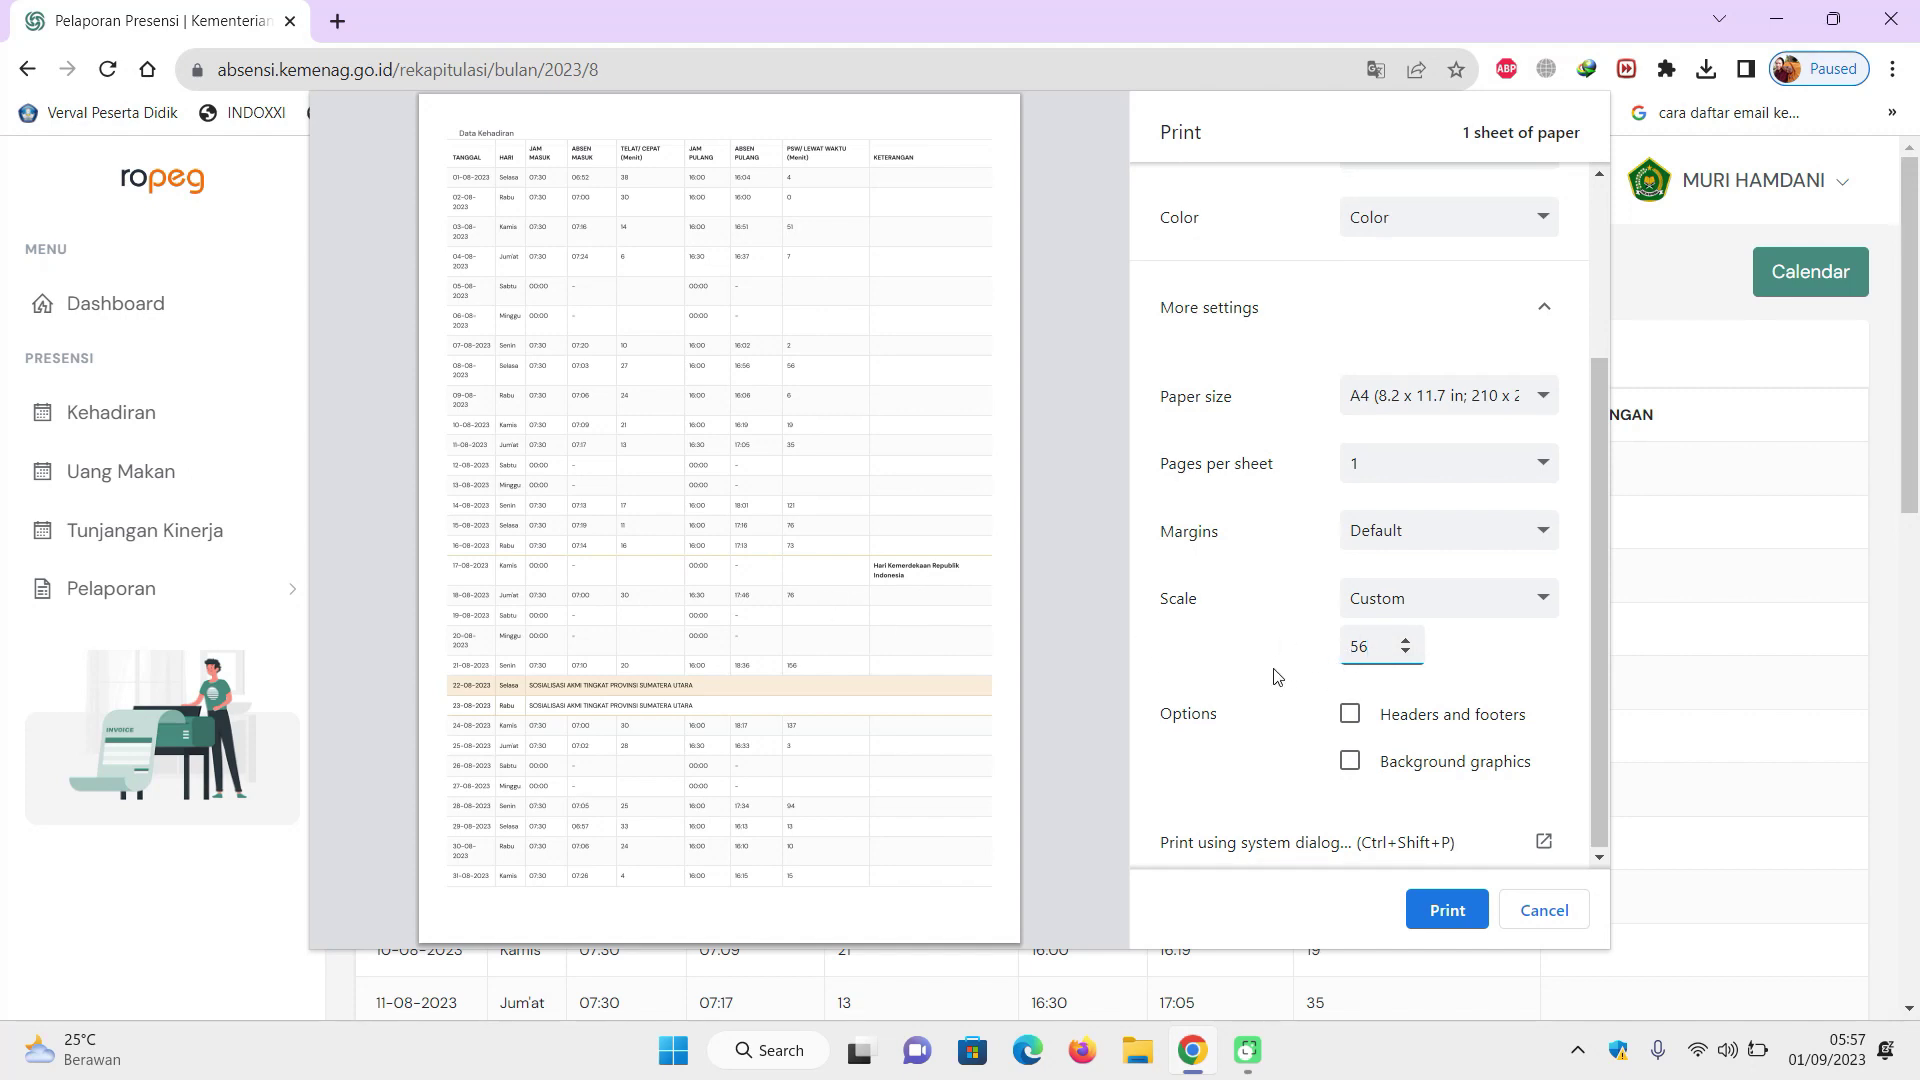
click(1440, 928)
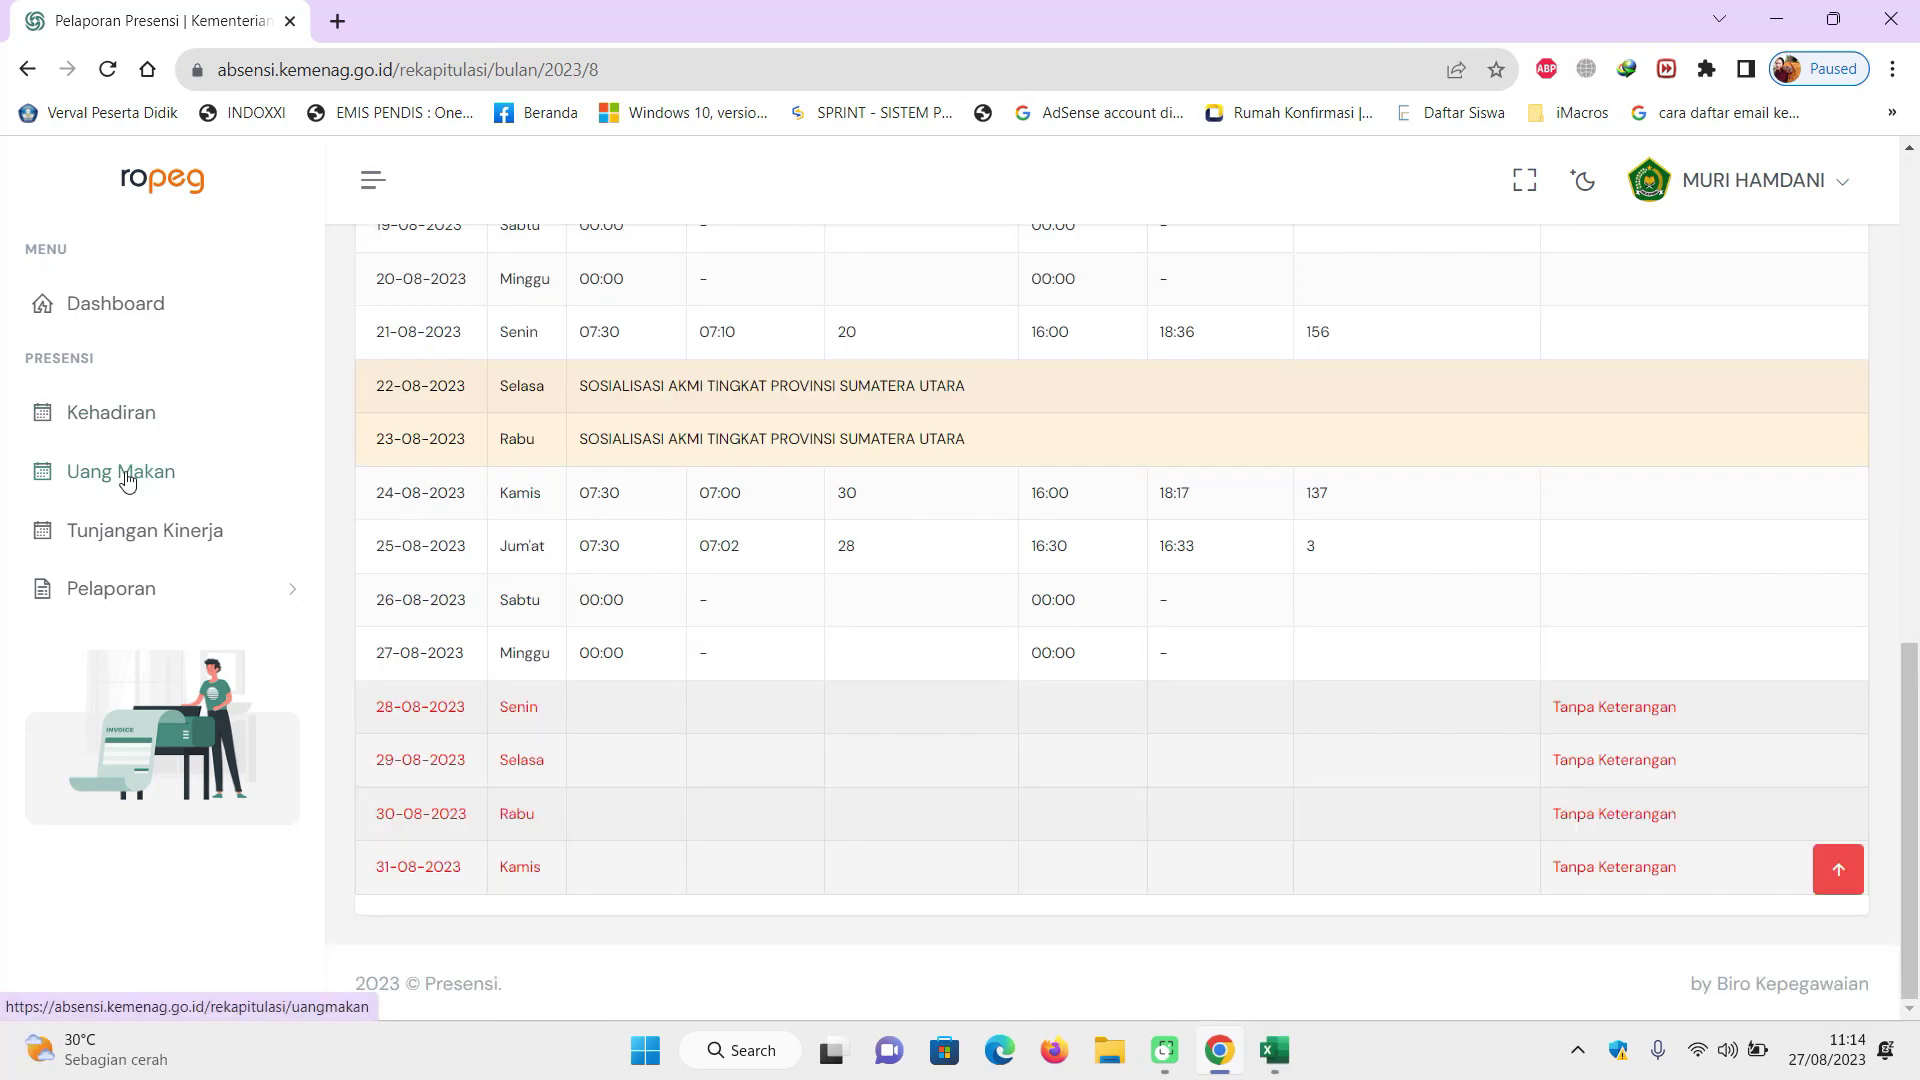
Open the Agustus details in the Uang Makan recap and review the daily meal allowance entries.
click(127, 481)
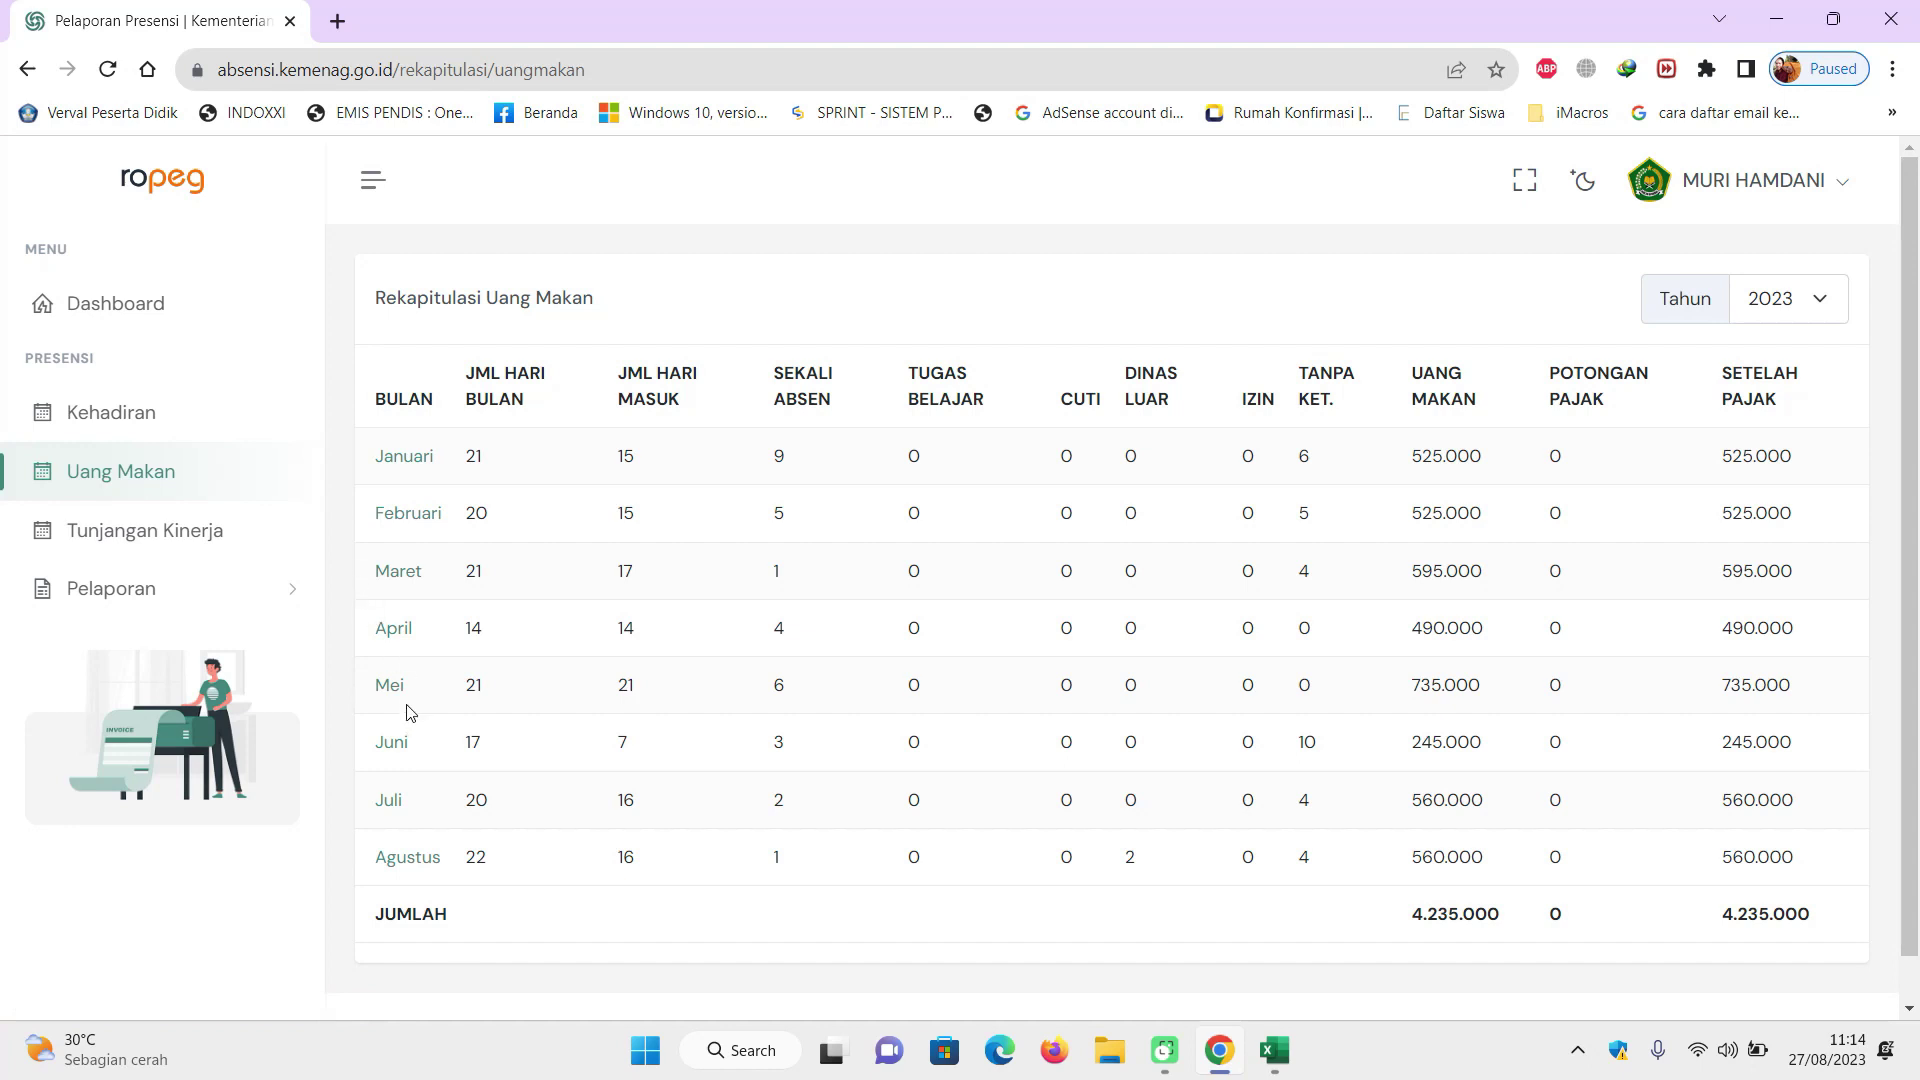
click(410, 872)
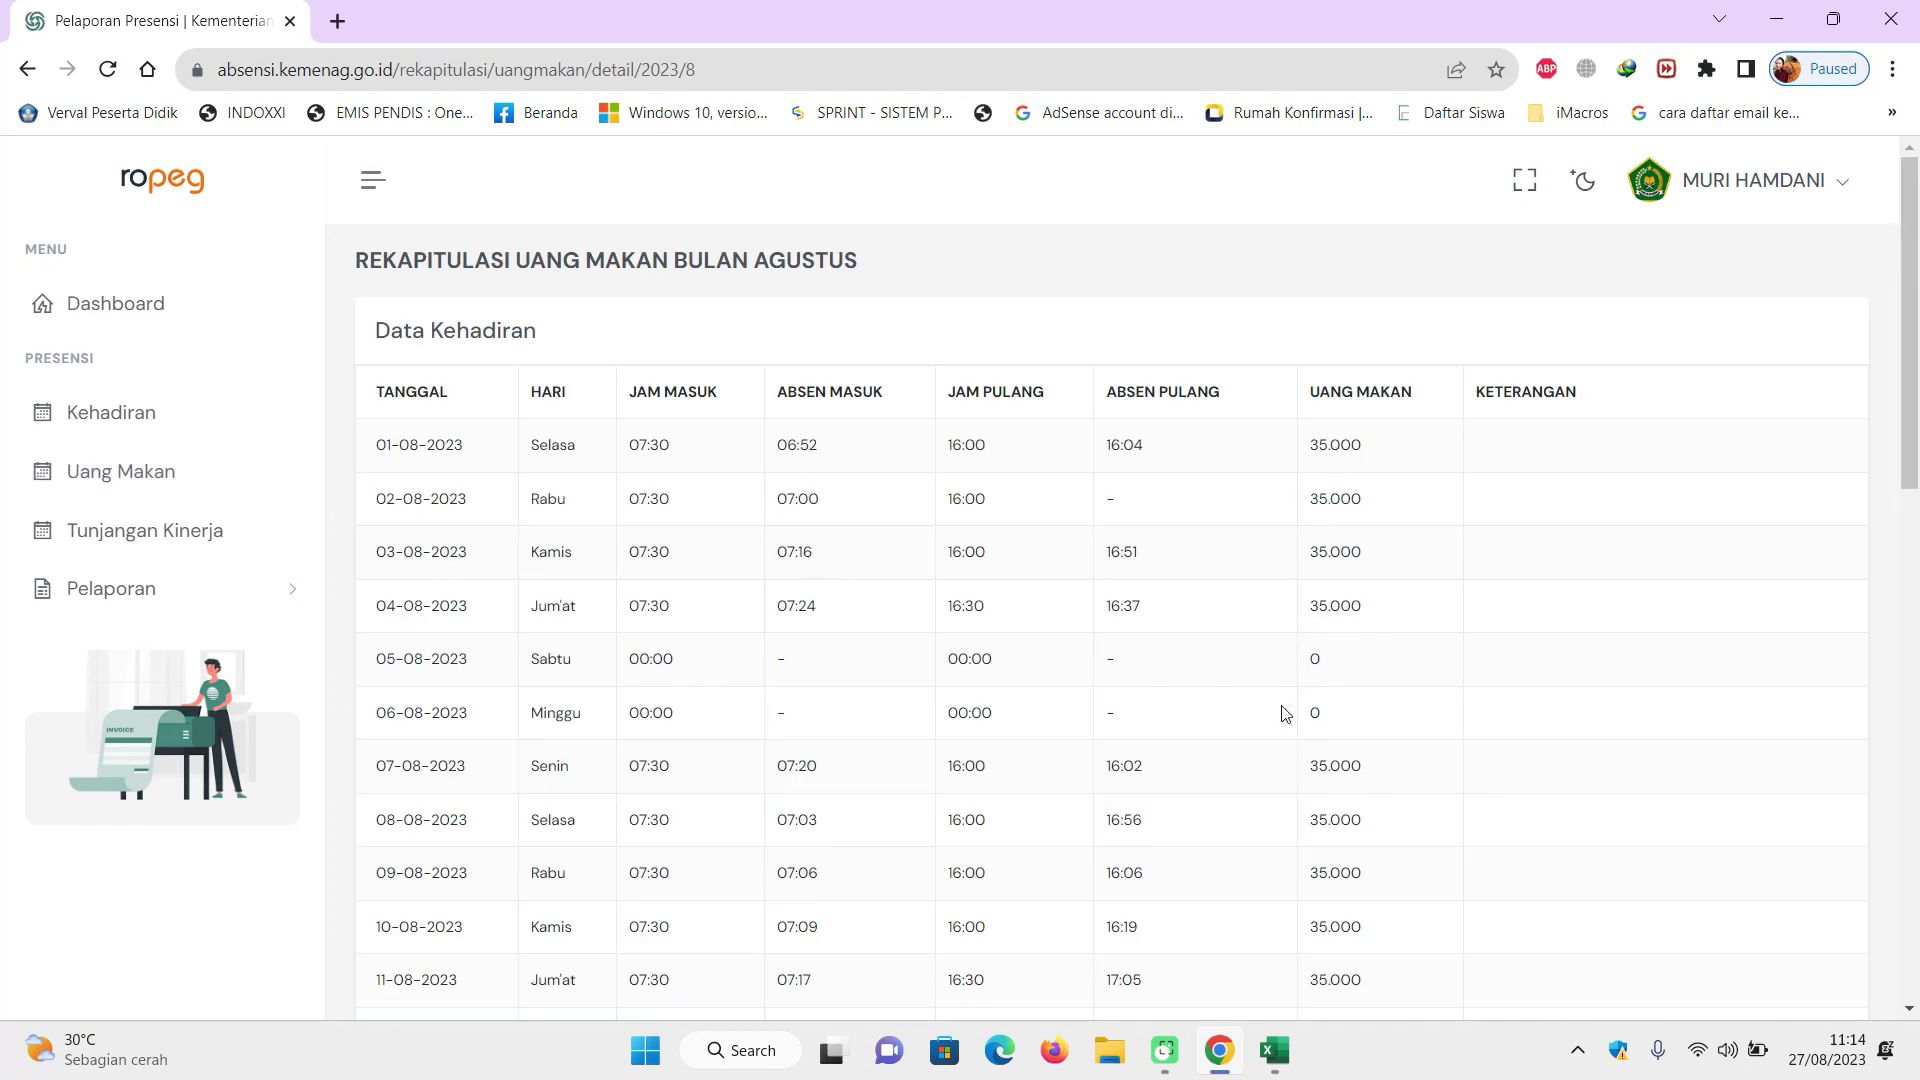
scroll(1297, 749, down, 6)
scroll(1297, 749, up, 6)
Open the Agustus details in the Tunjangan Kinerja recap and review the allowance summary and daily deductions.
click(172, 540)
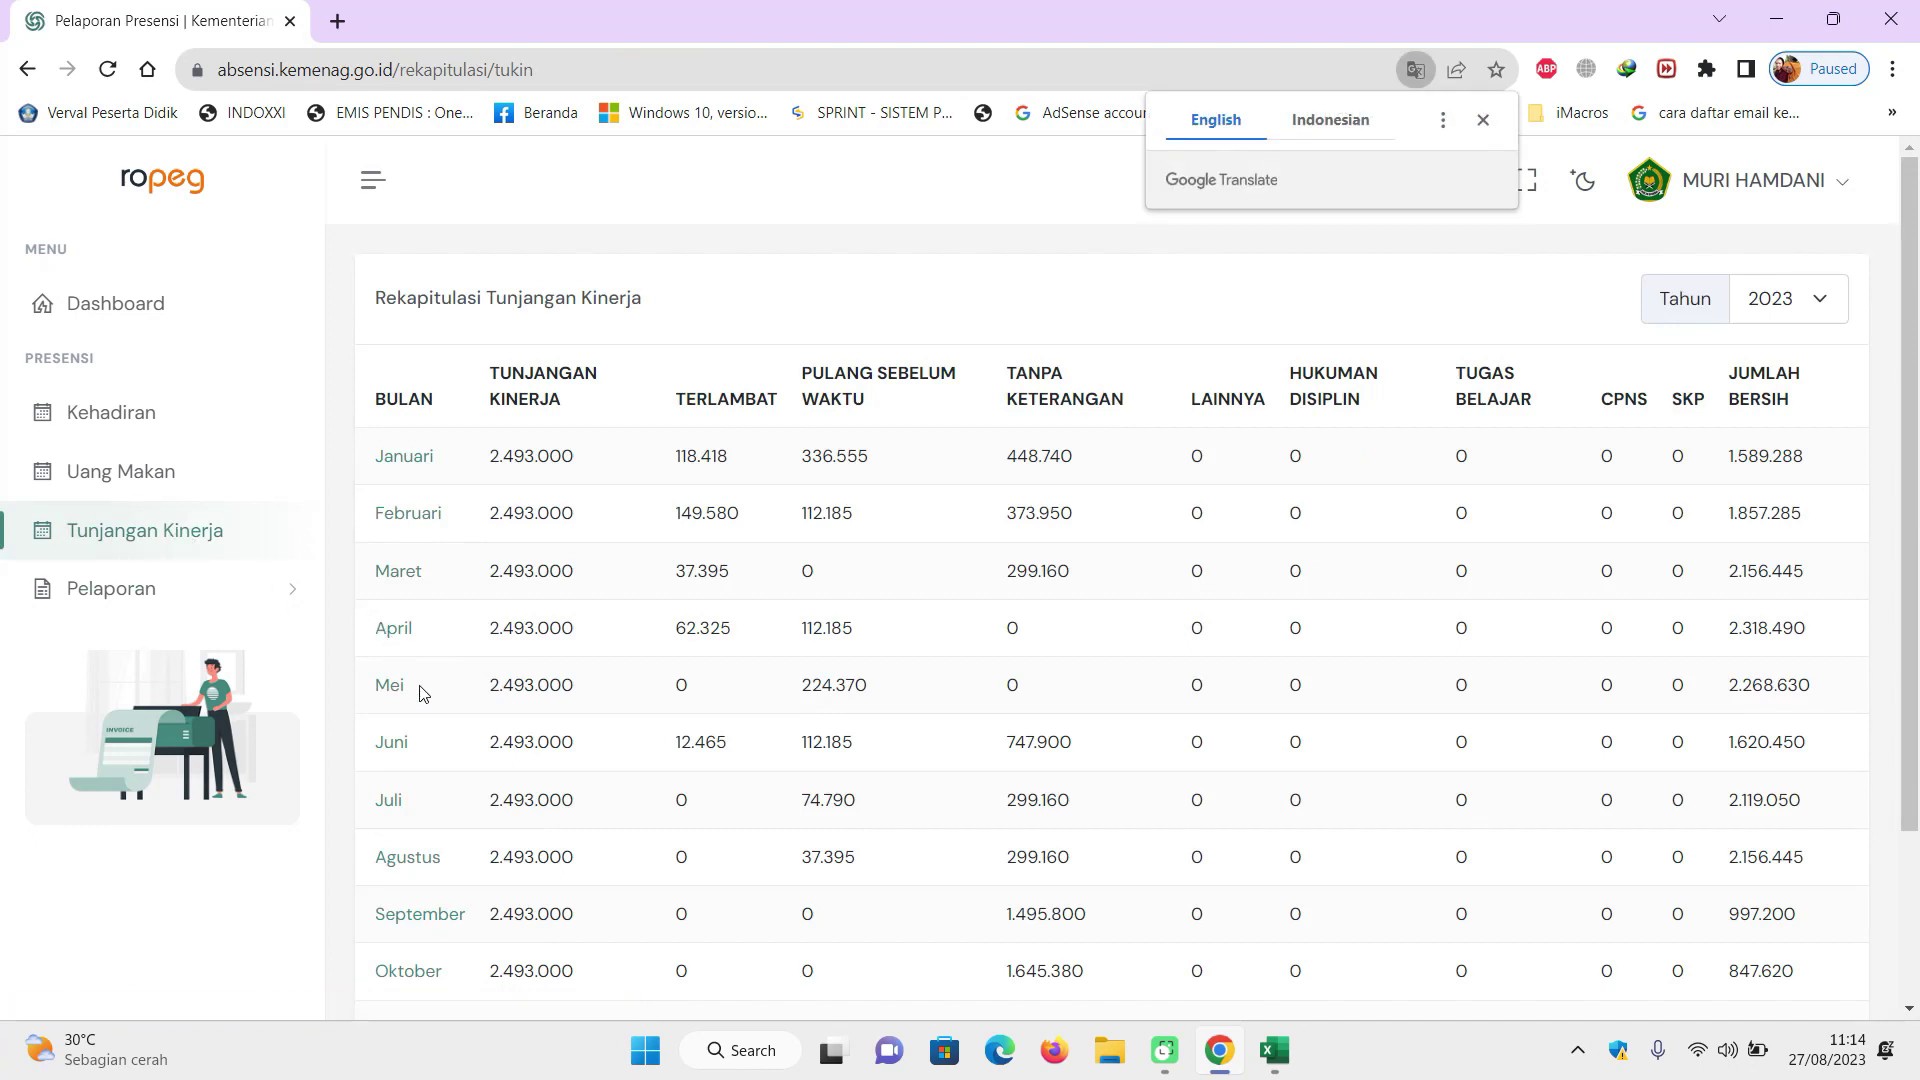
click(421, 865)
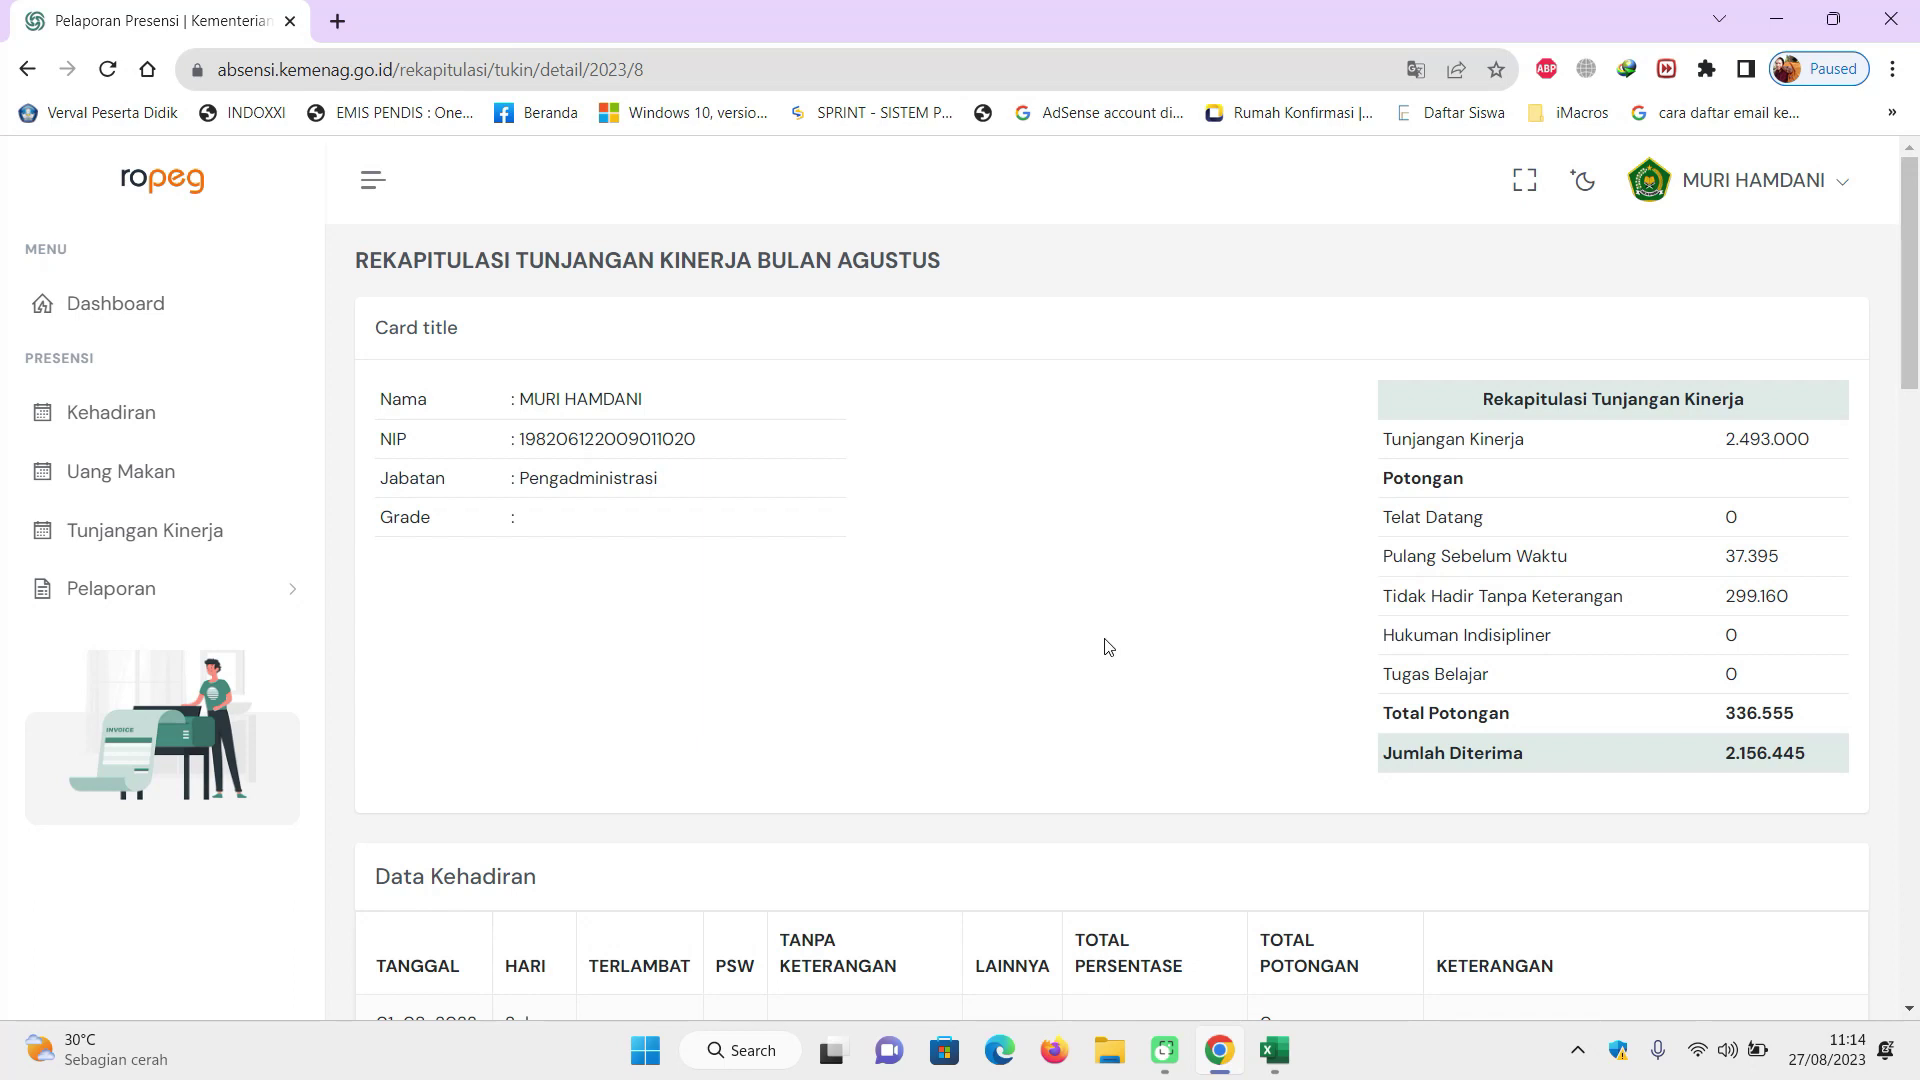
scroll(1107, 647, down, 5)
scroll(138, 601, up, 6)
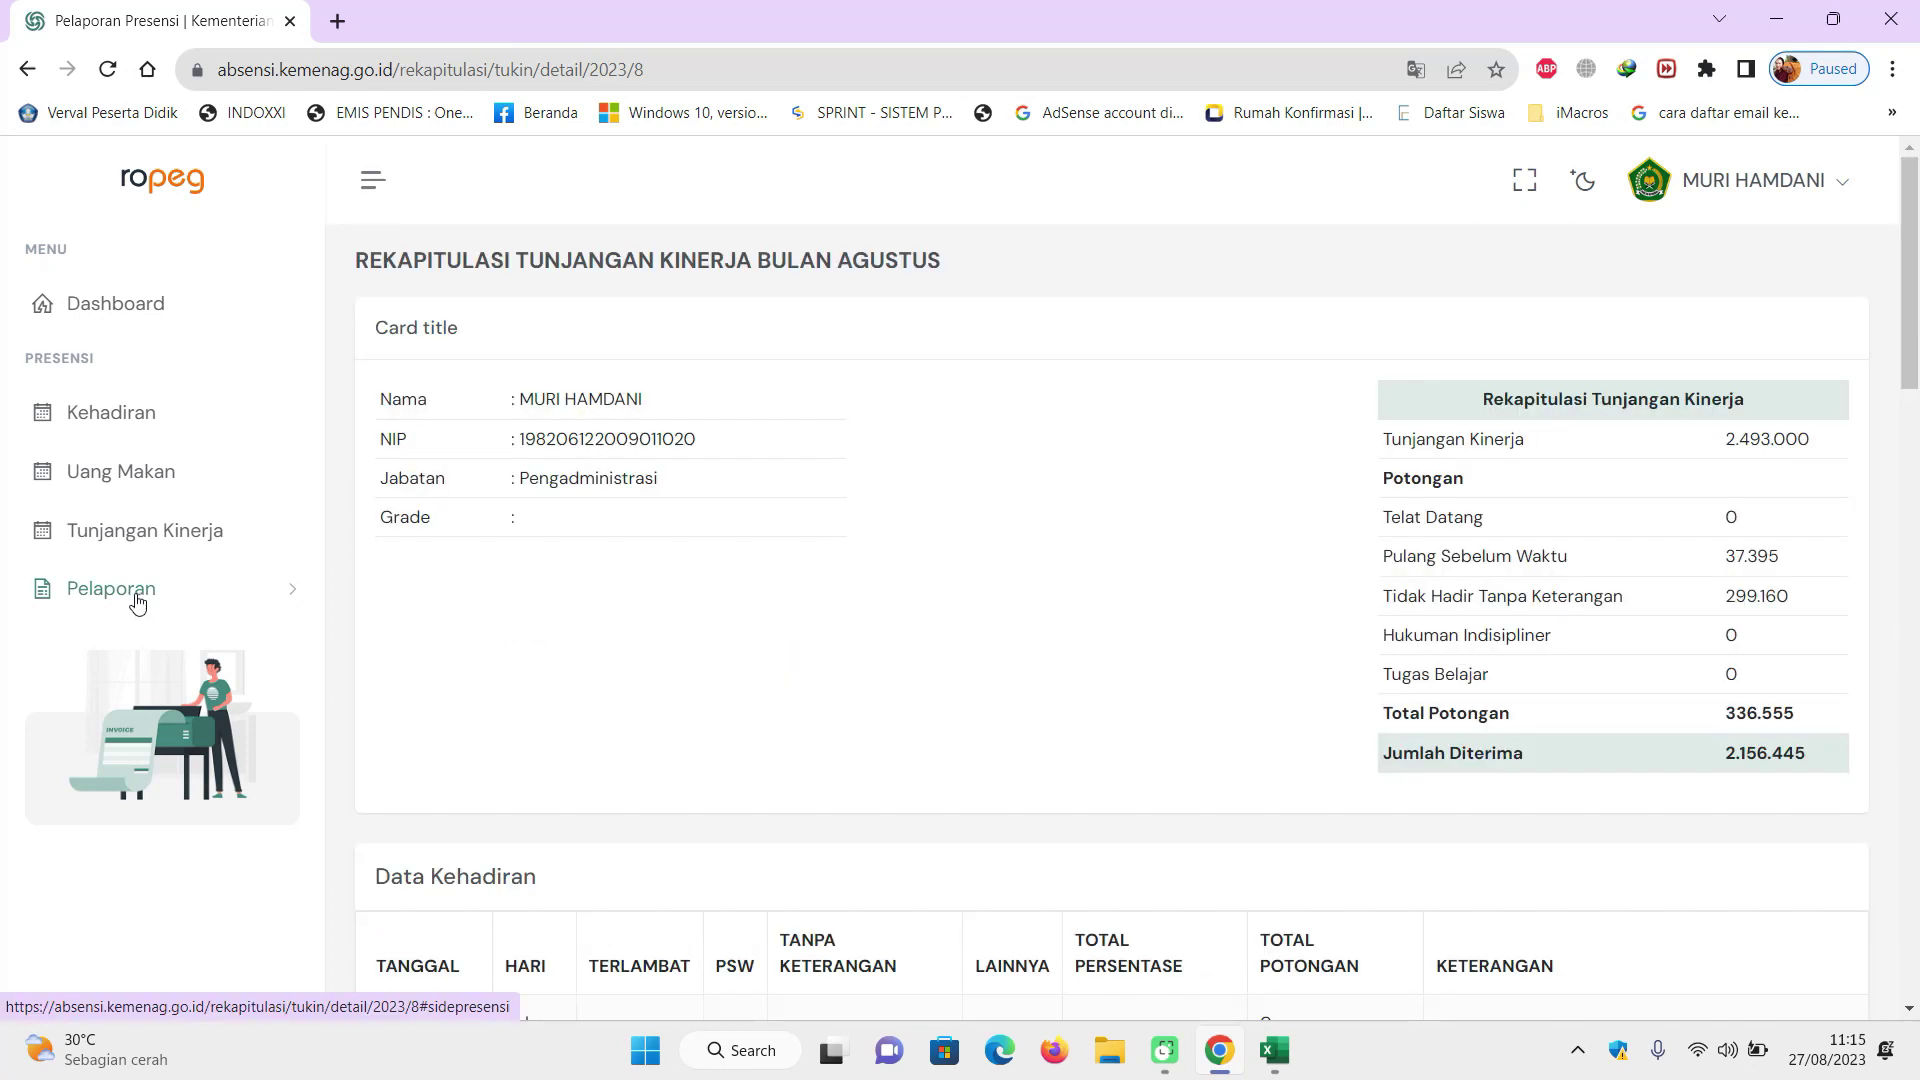
Start a new Ketidakhadiran report, look over the available absence types, and keep Jenis as Dinas Luar.
click(138, 601)
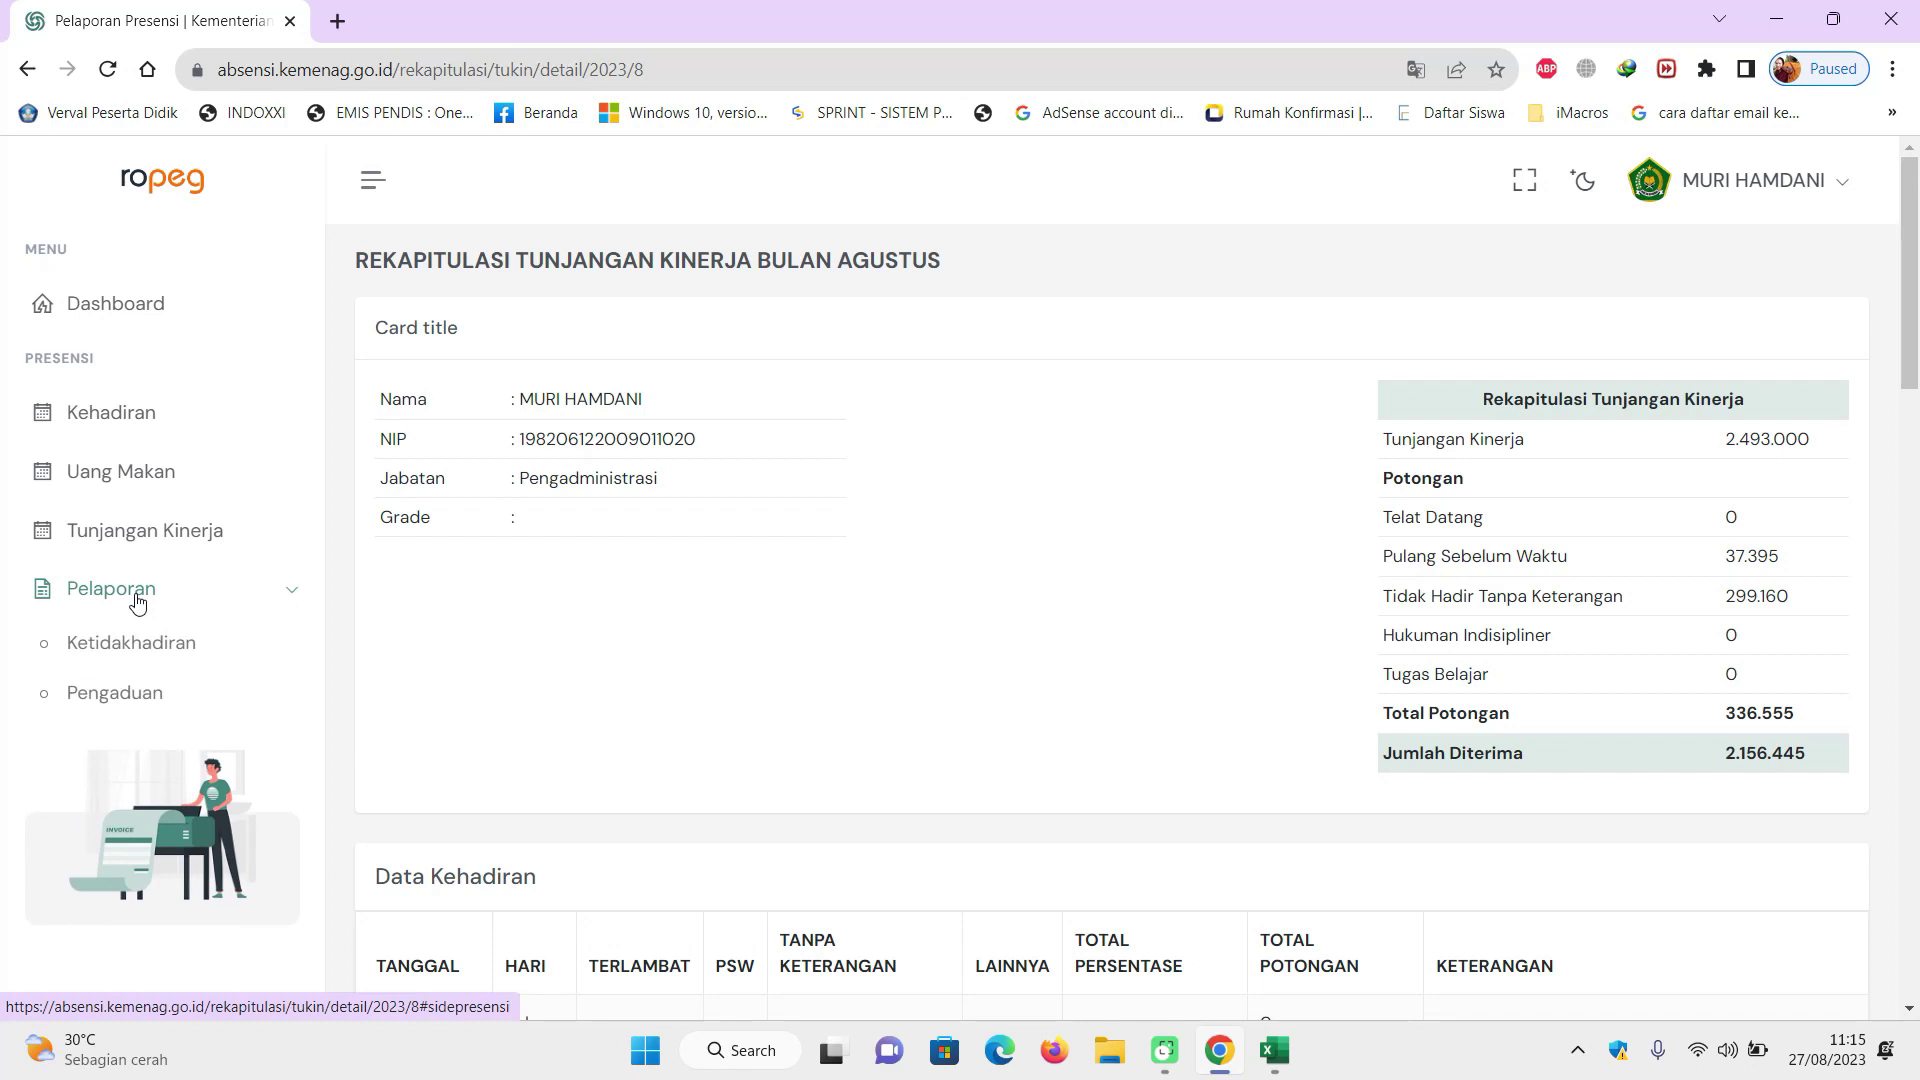
click(111, 650)
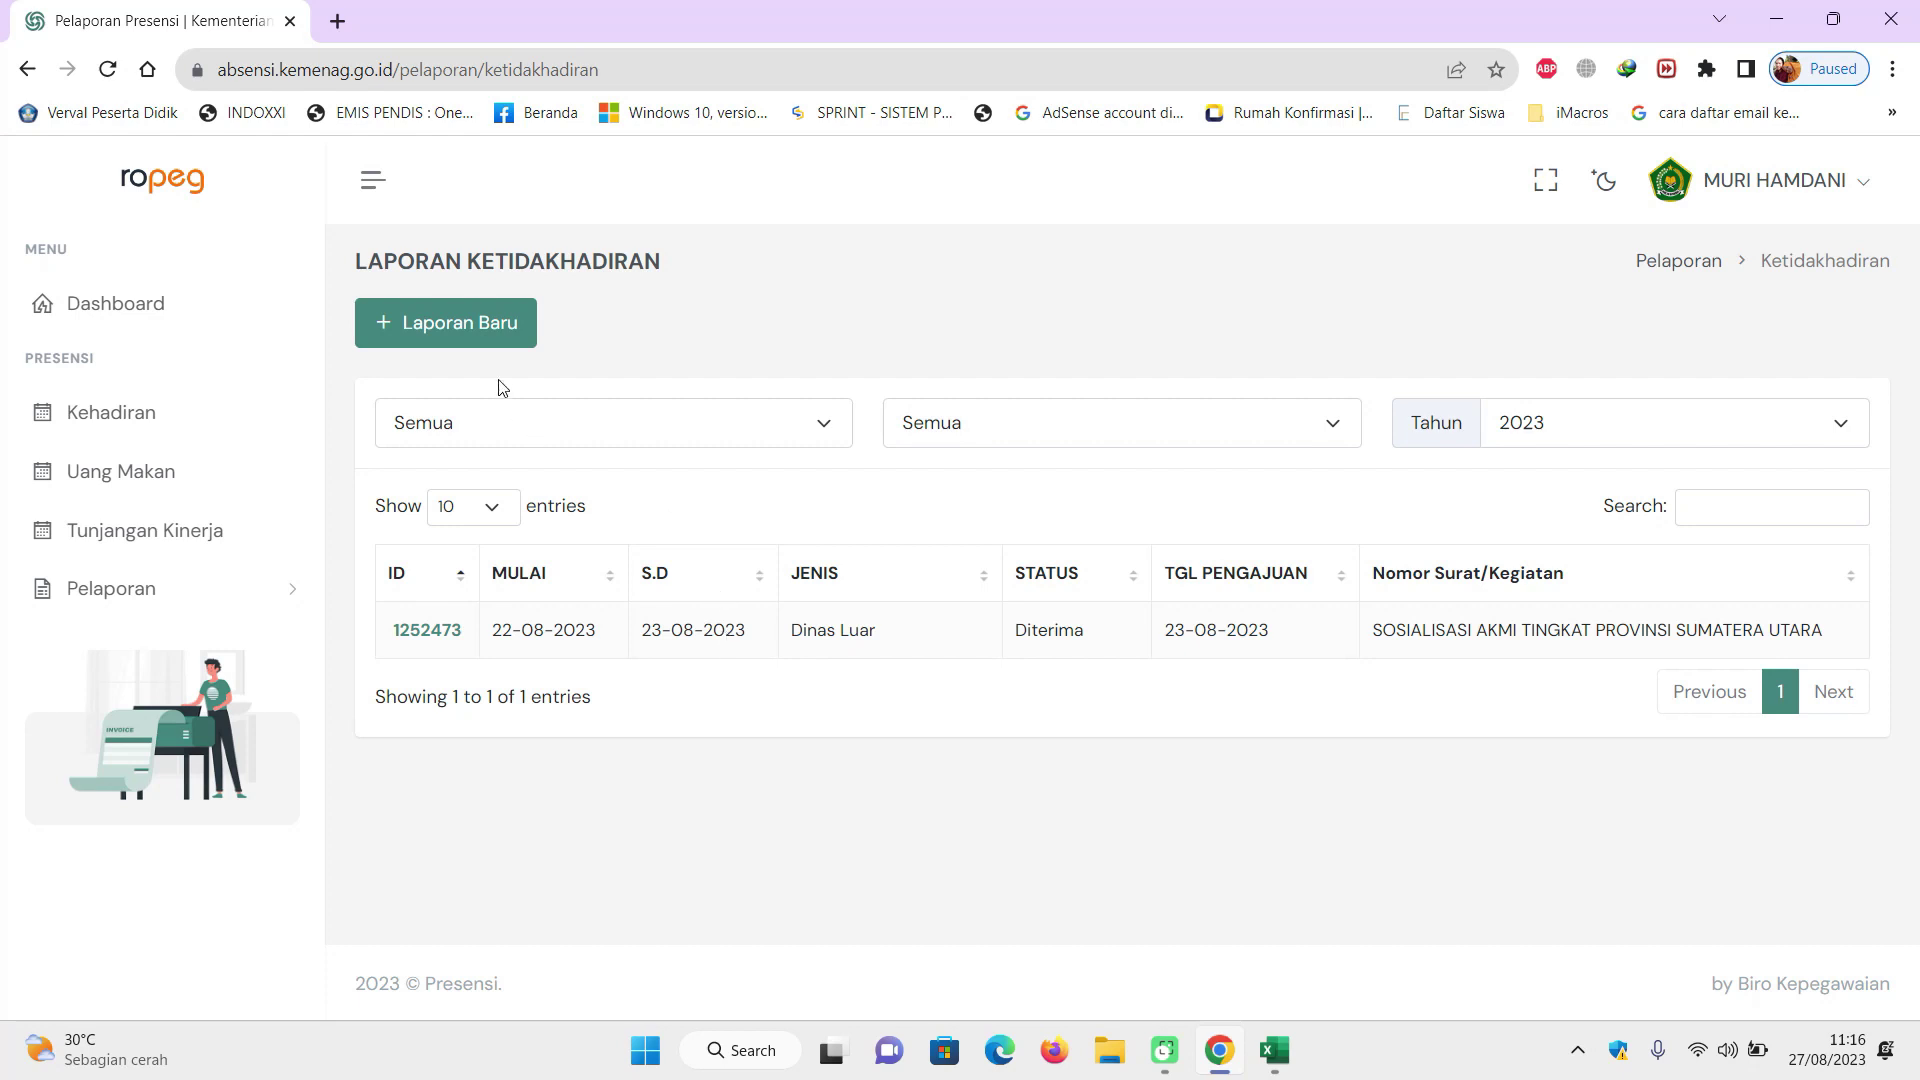
click(481, 338)
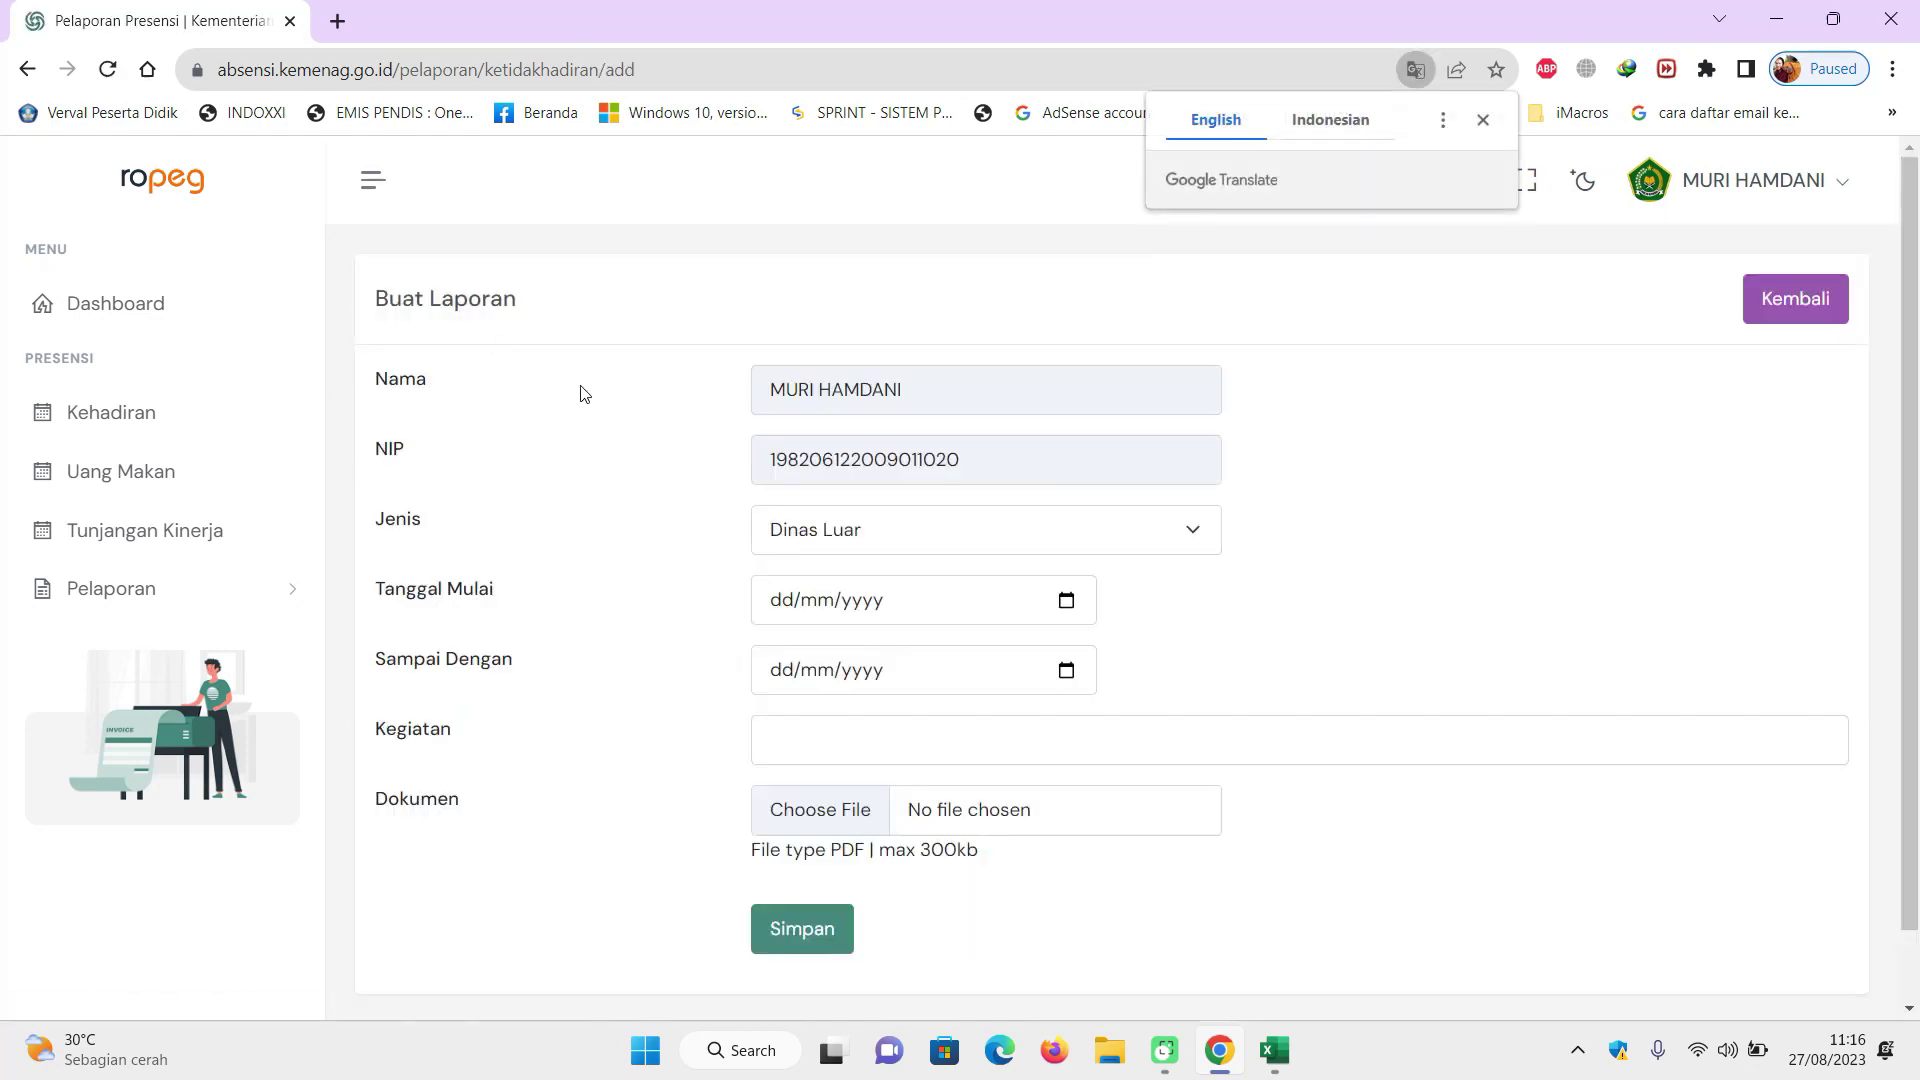
click(1200, 540)
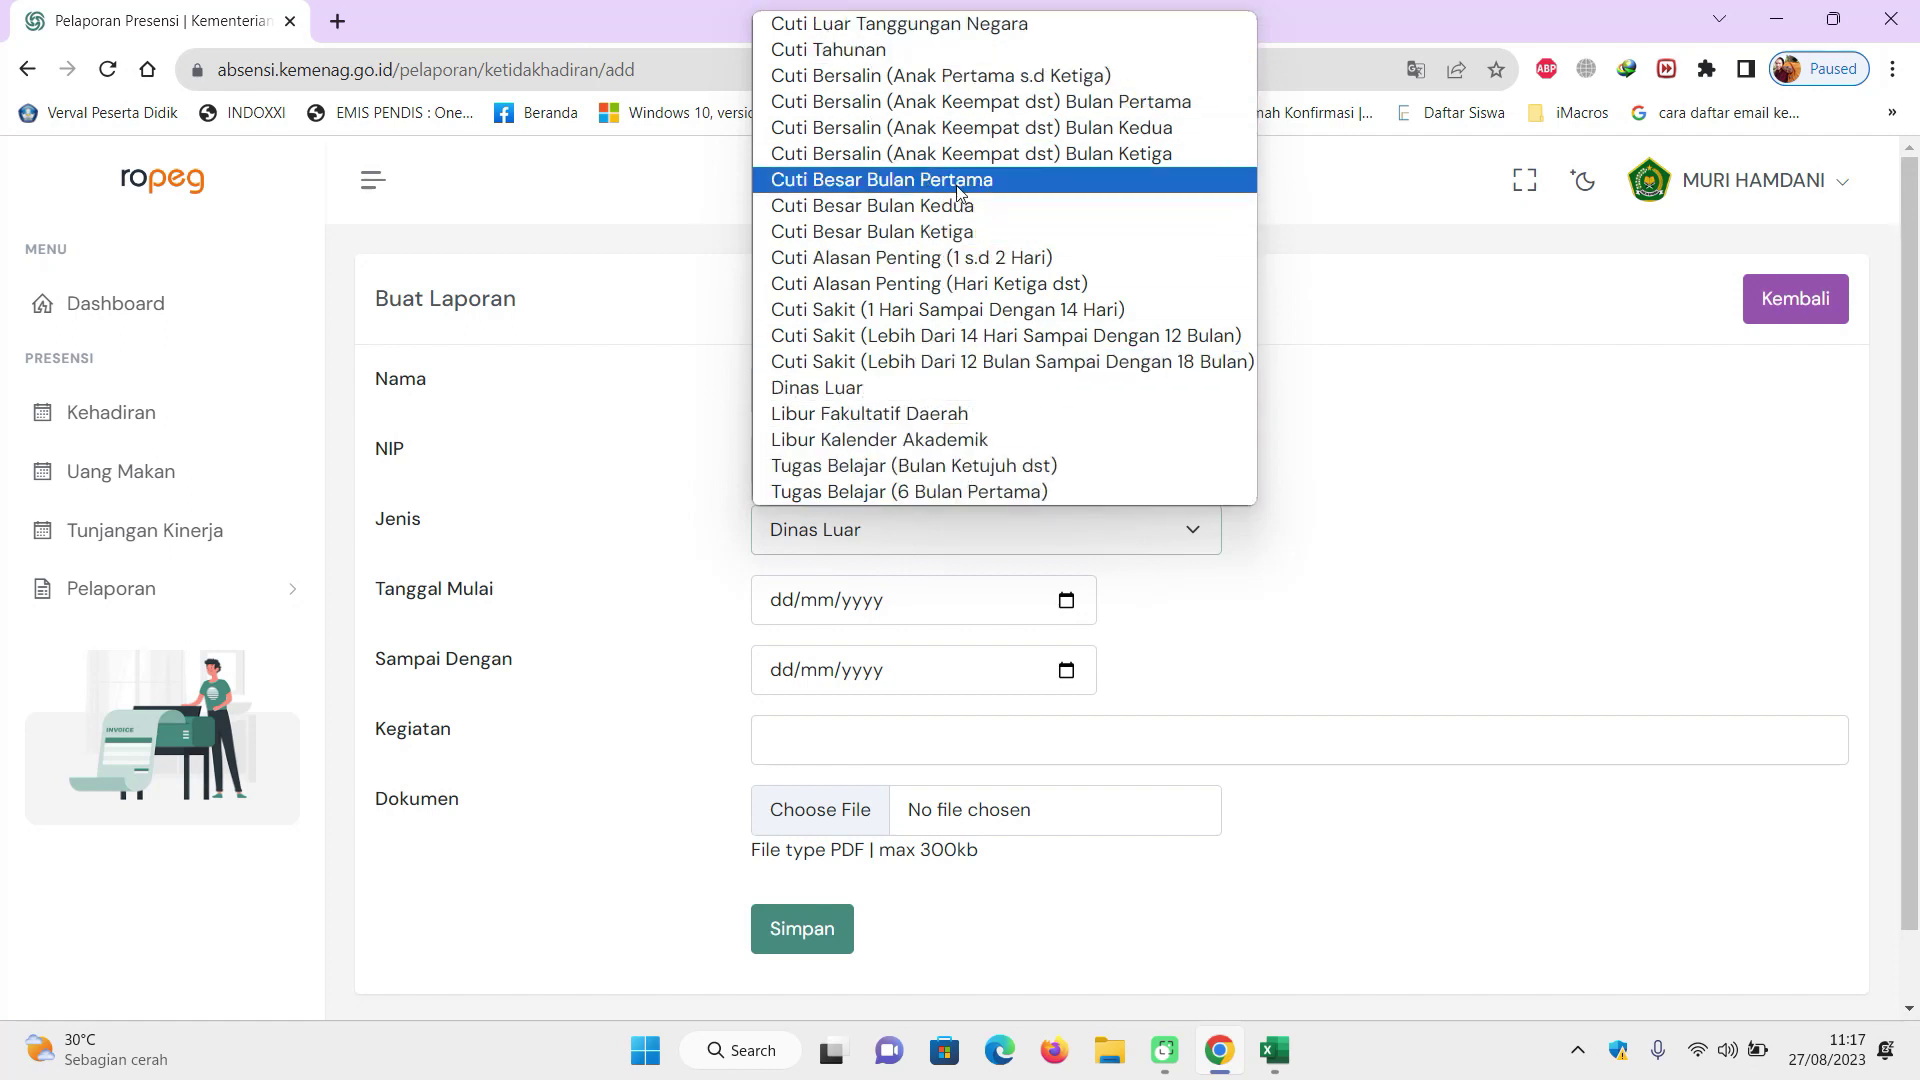
click(1316, 544)
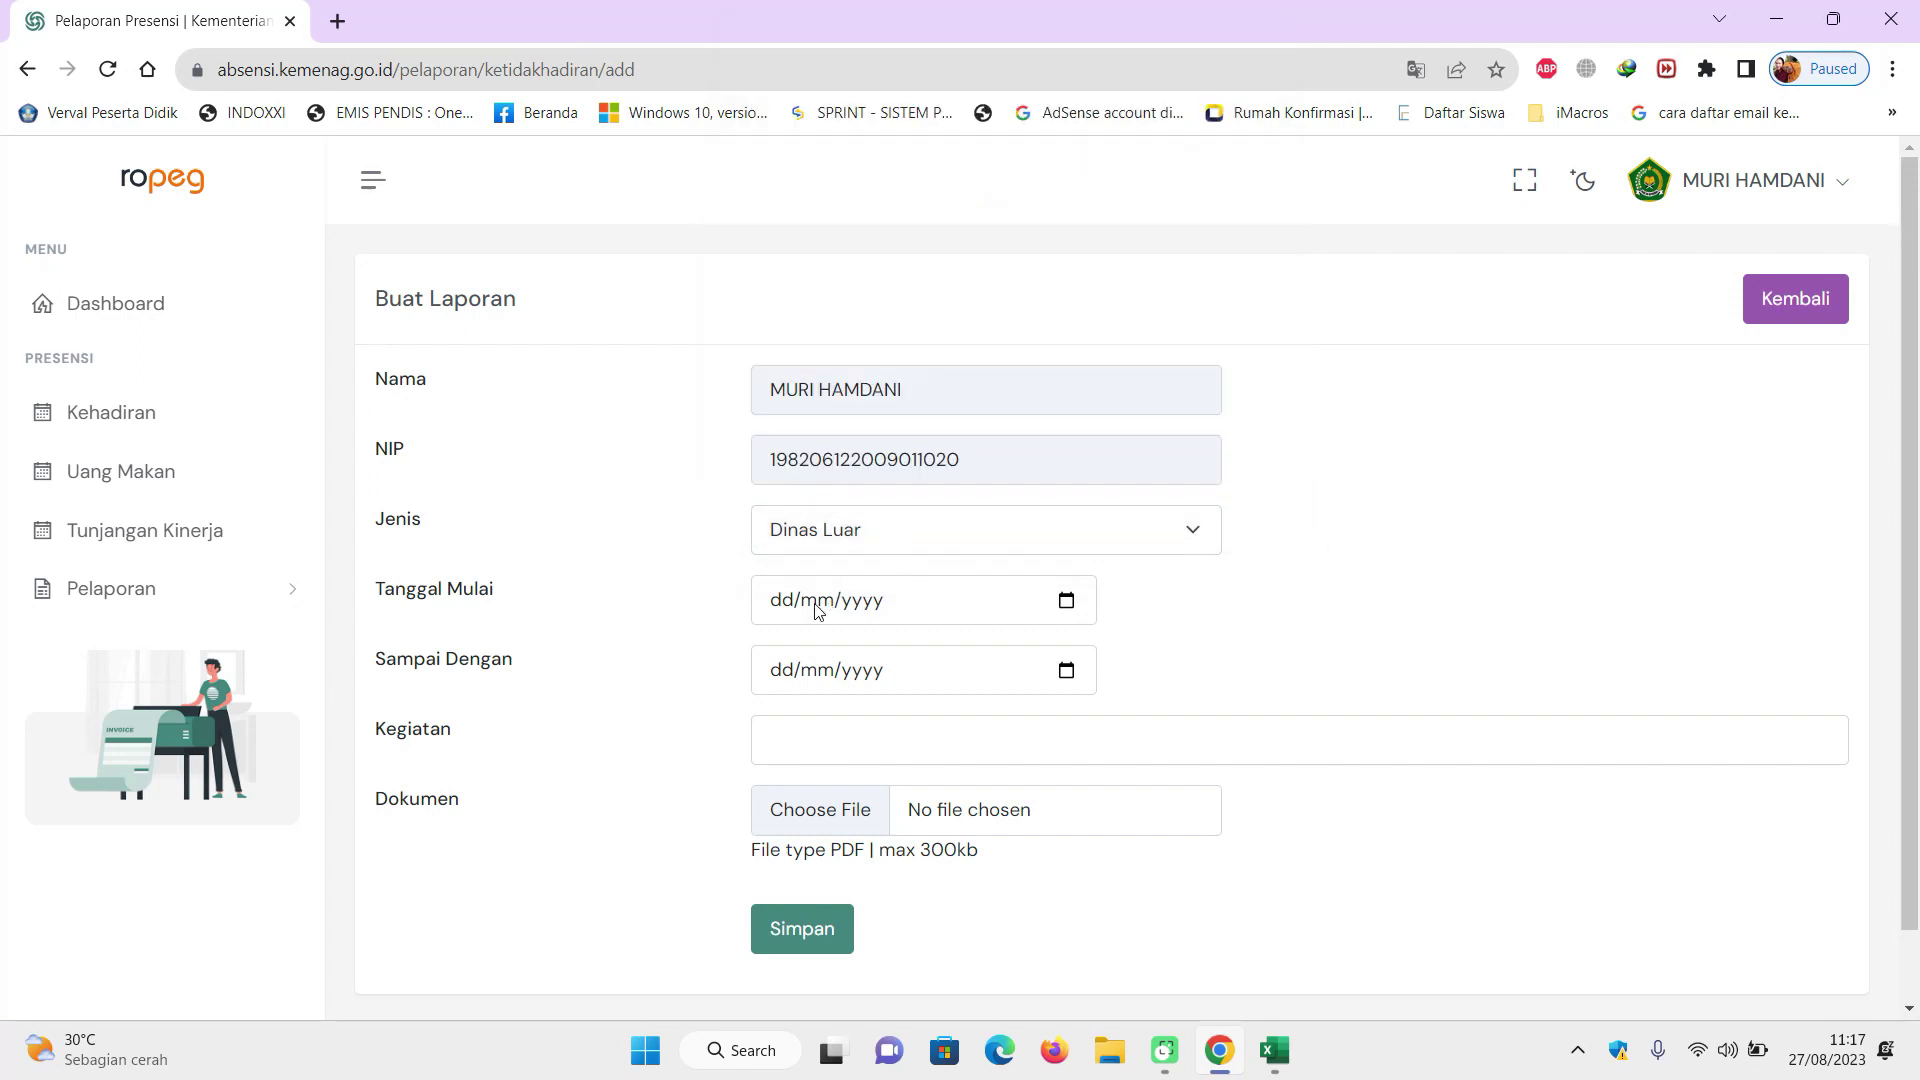
Set the absence period to 22/08/2023 through 23/08/2023 and the activity to SOSIALISASI AKMI TINGKAT PROVINSI SUMATERA UTARA.
click(1066, 600)
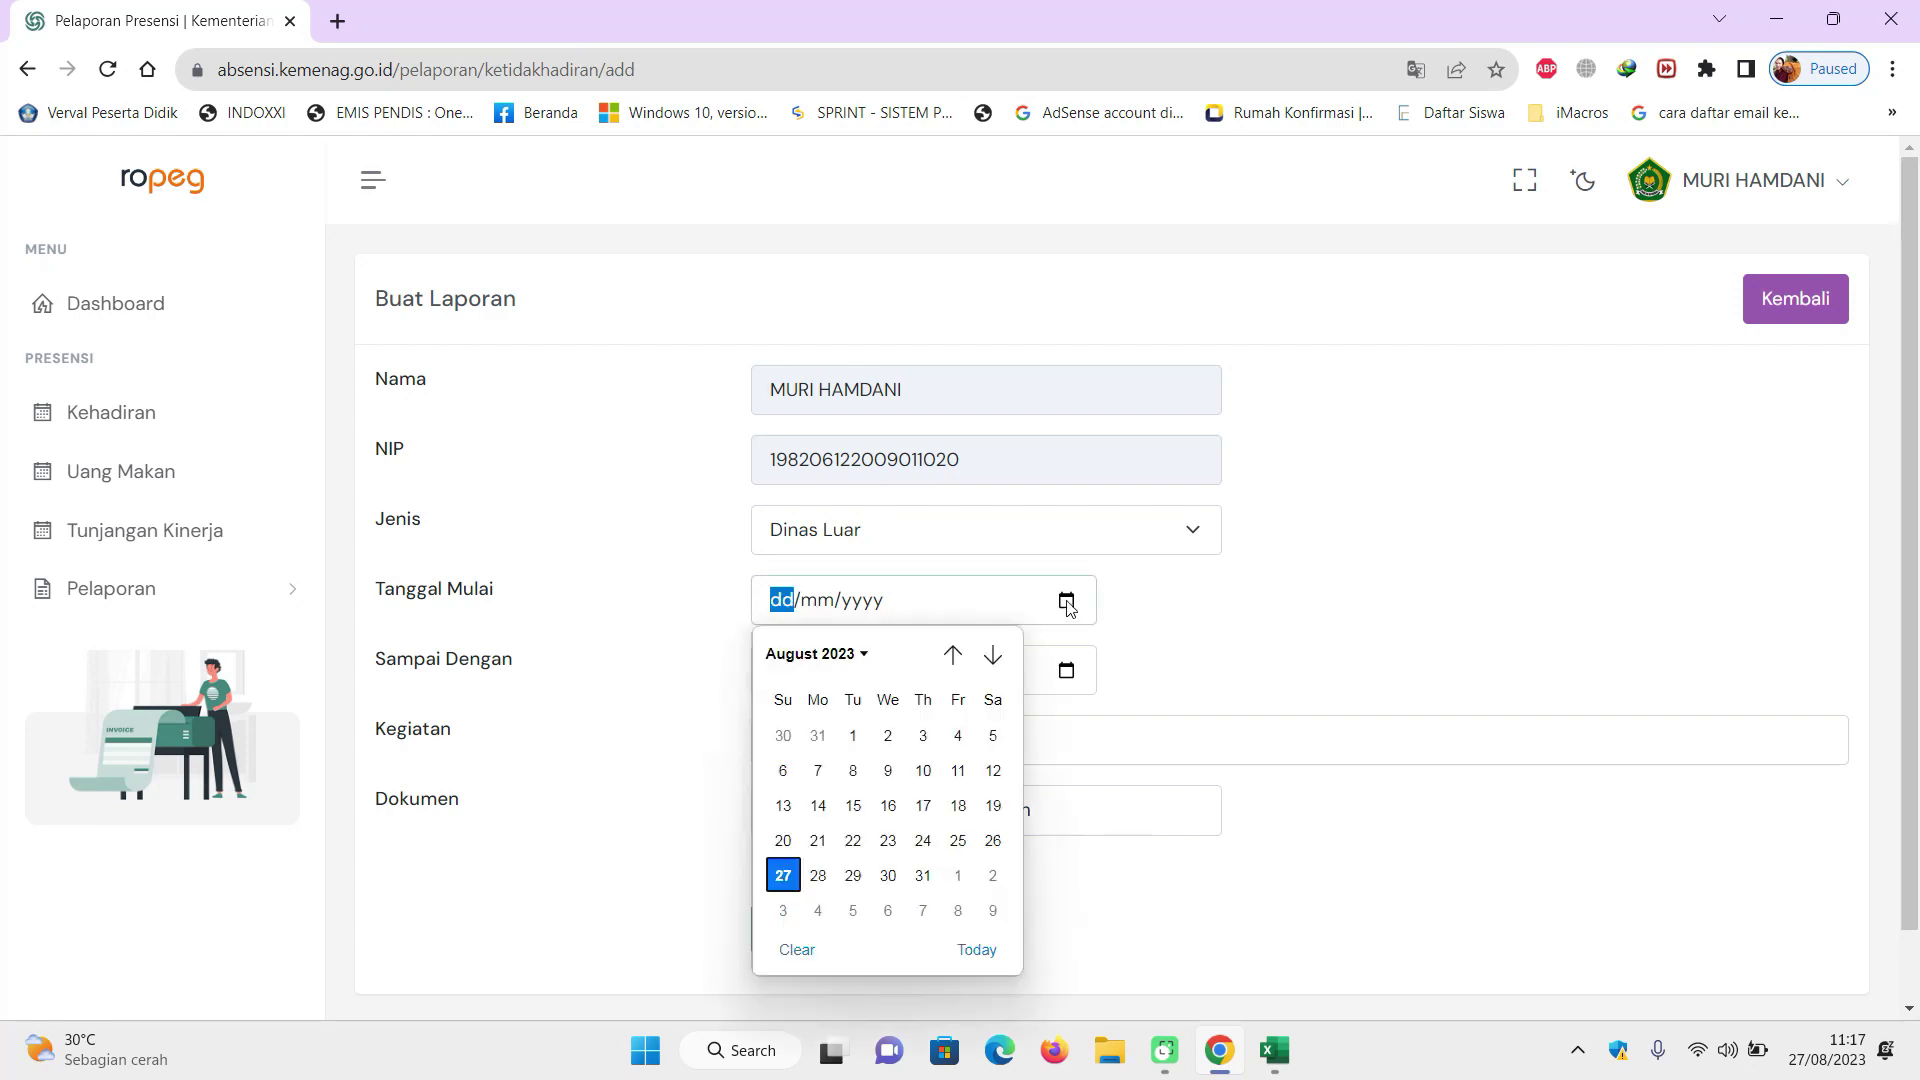
click(853, 840)
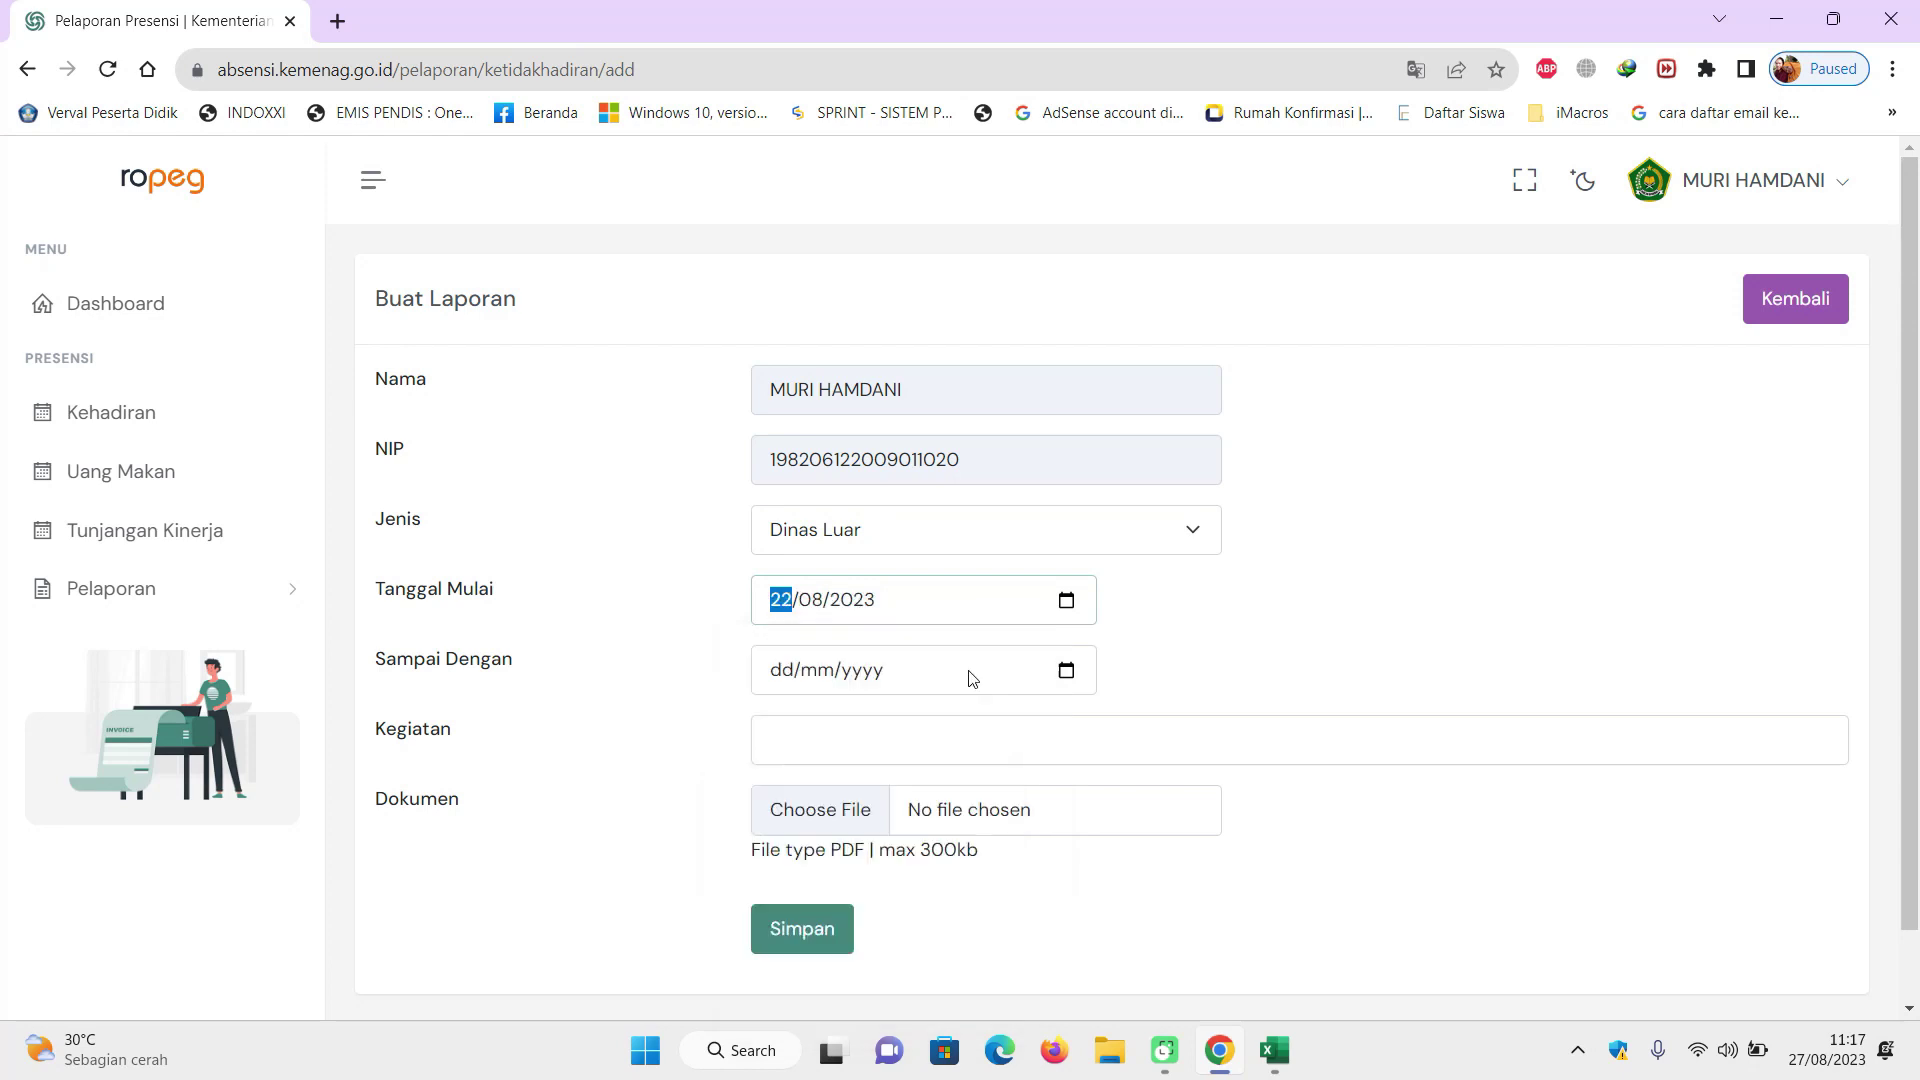
click(1066, 670)
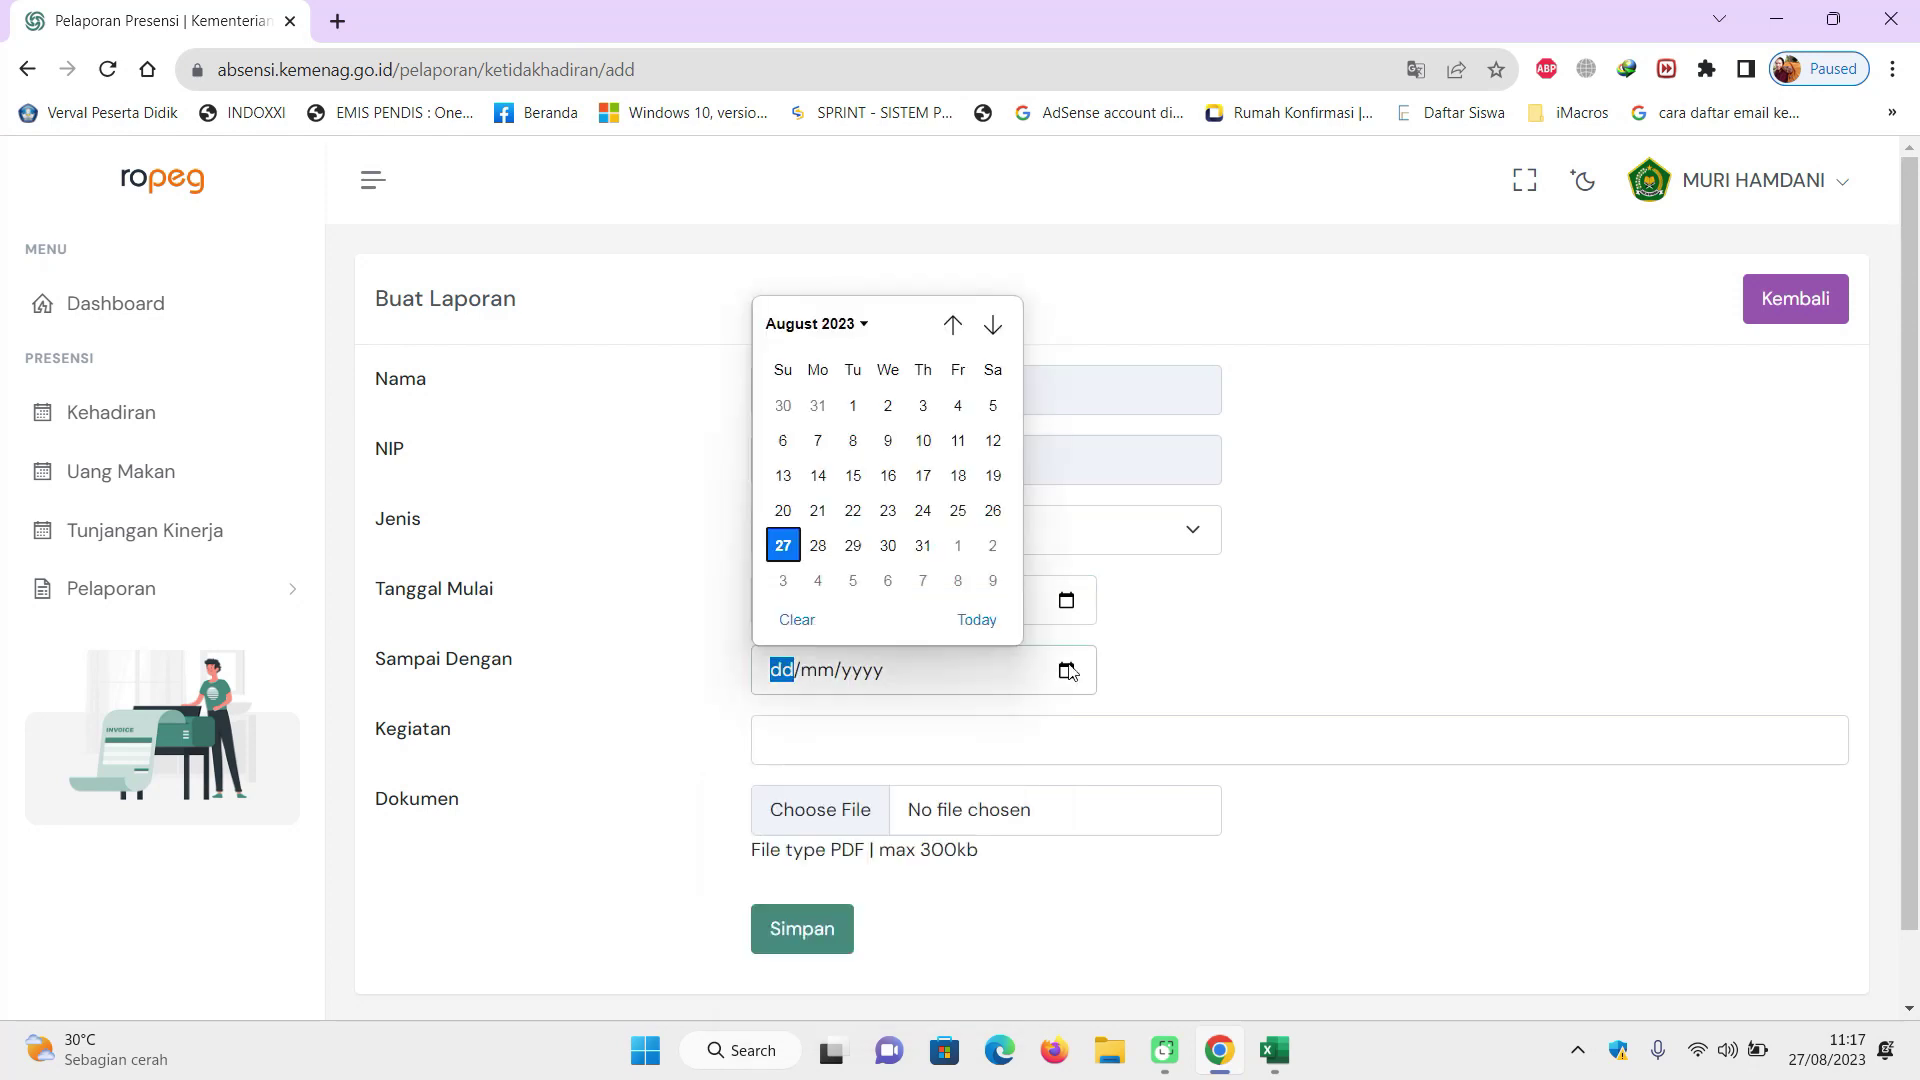
click(888, 511)
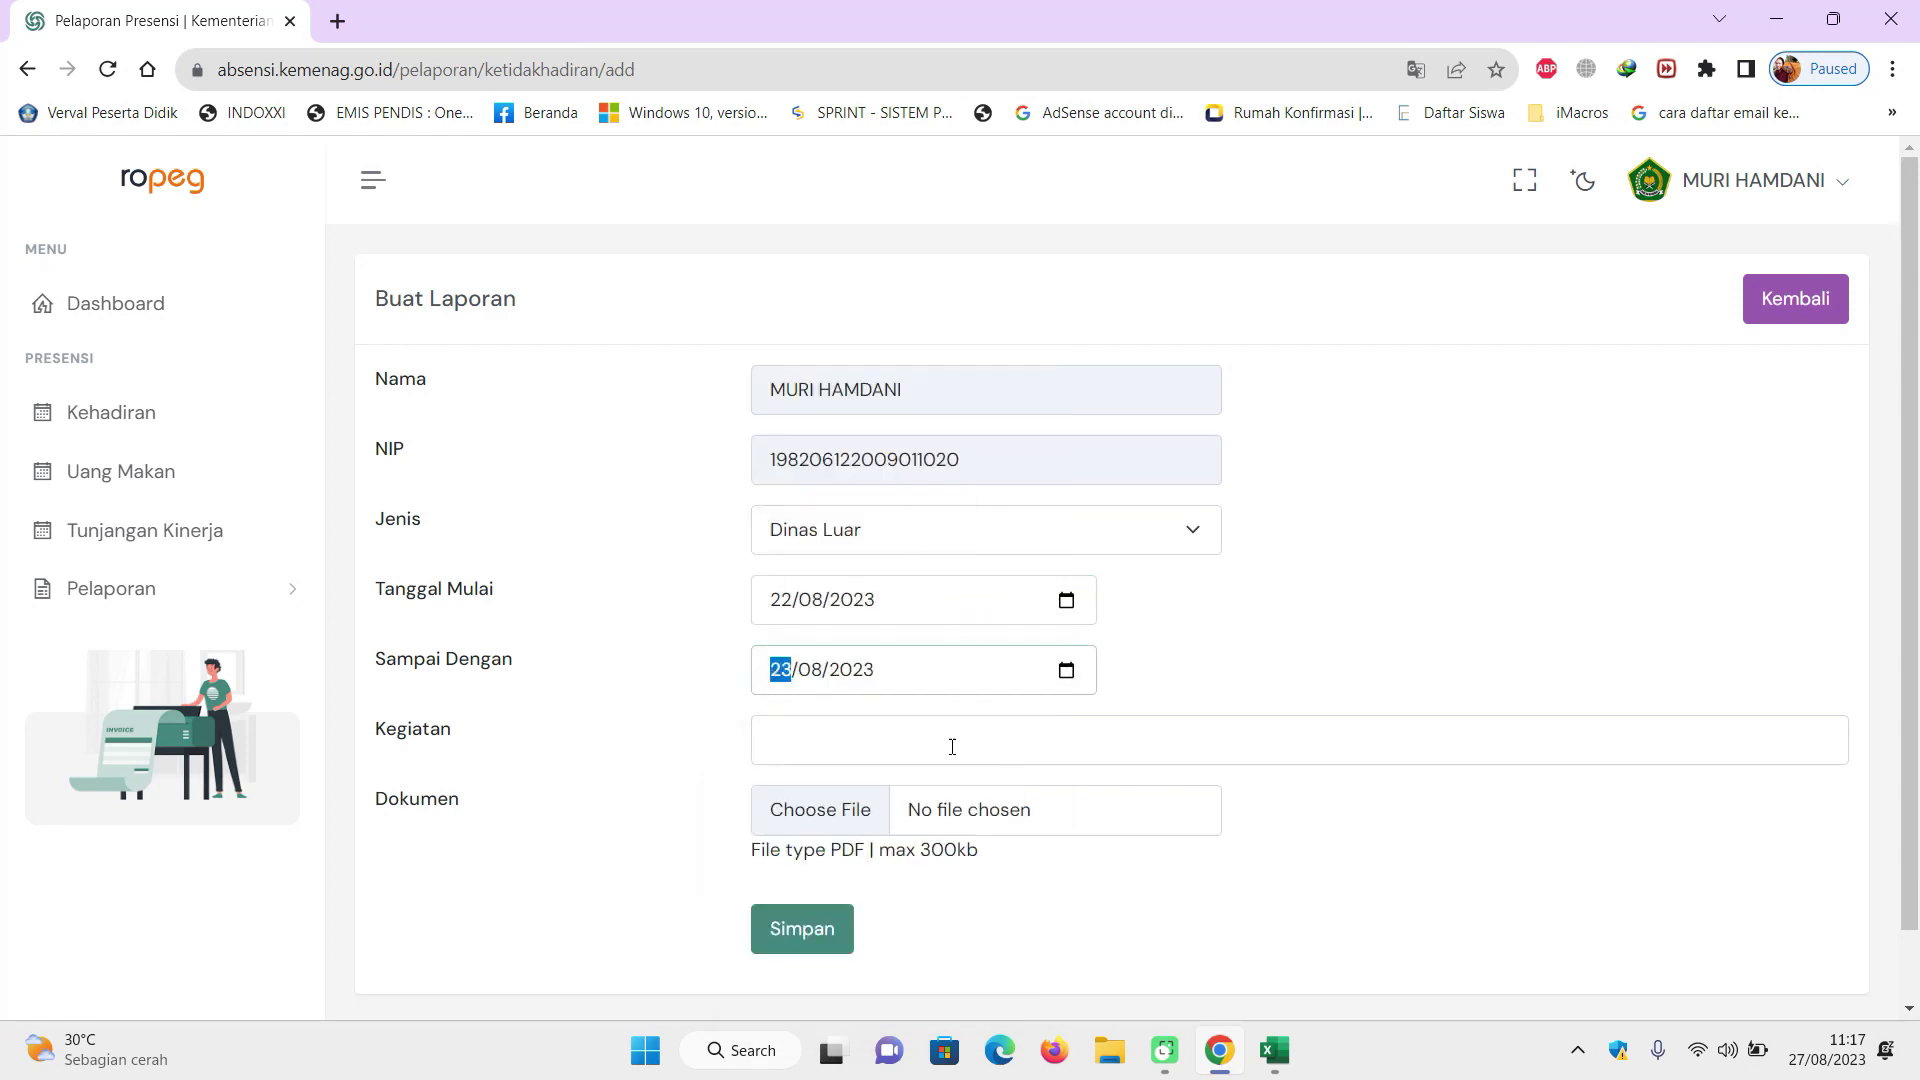
click(875, 740)
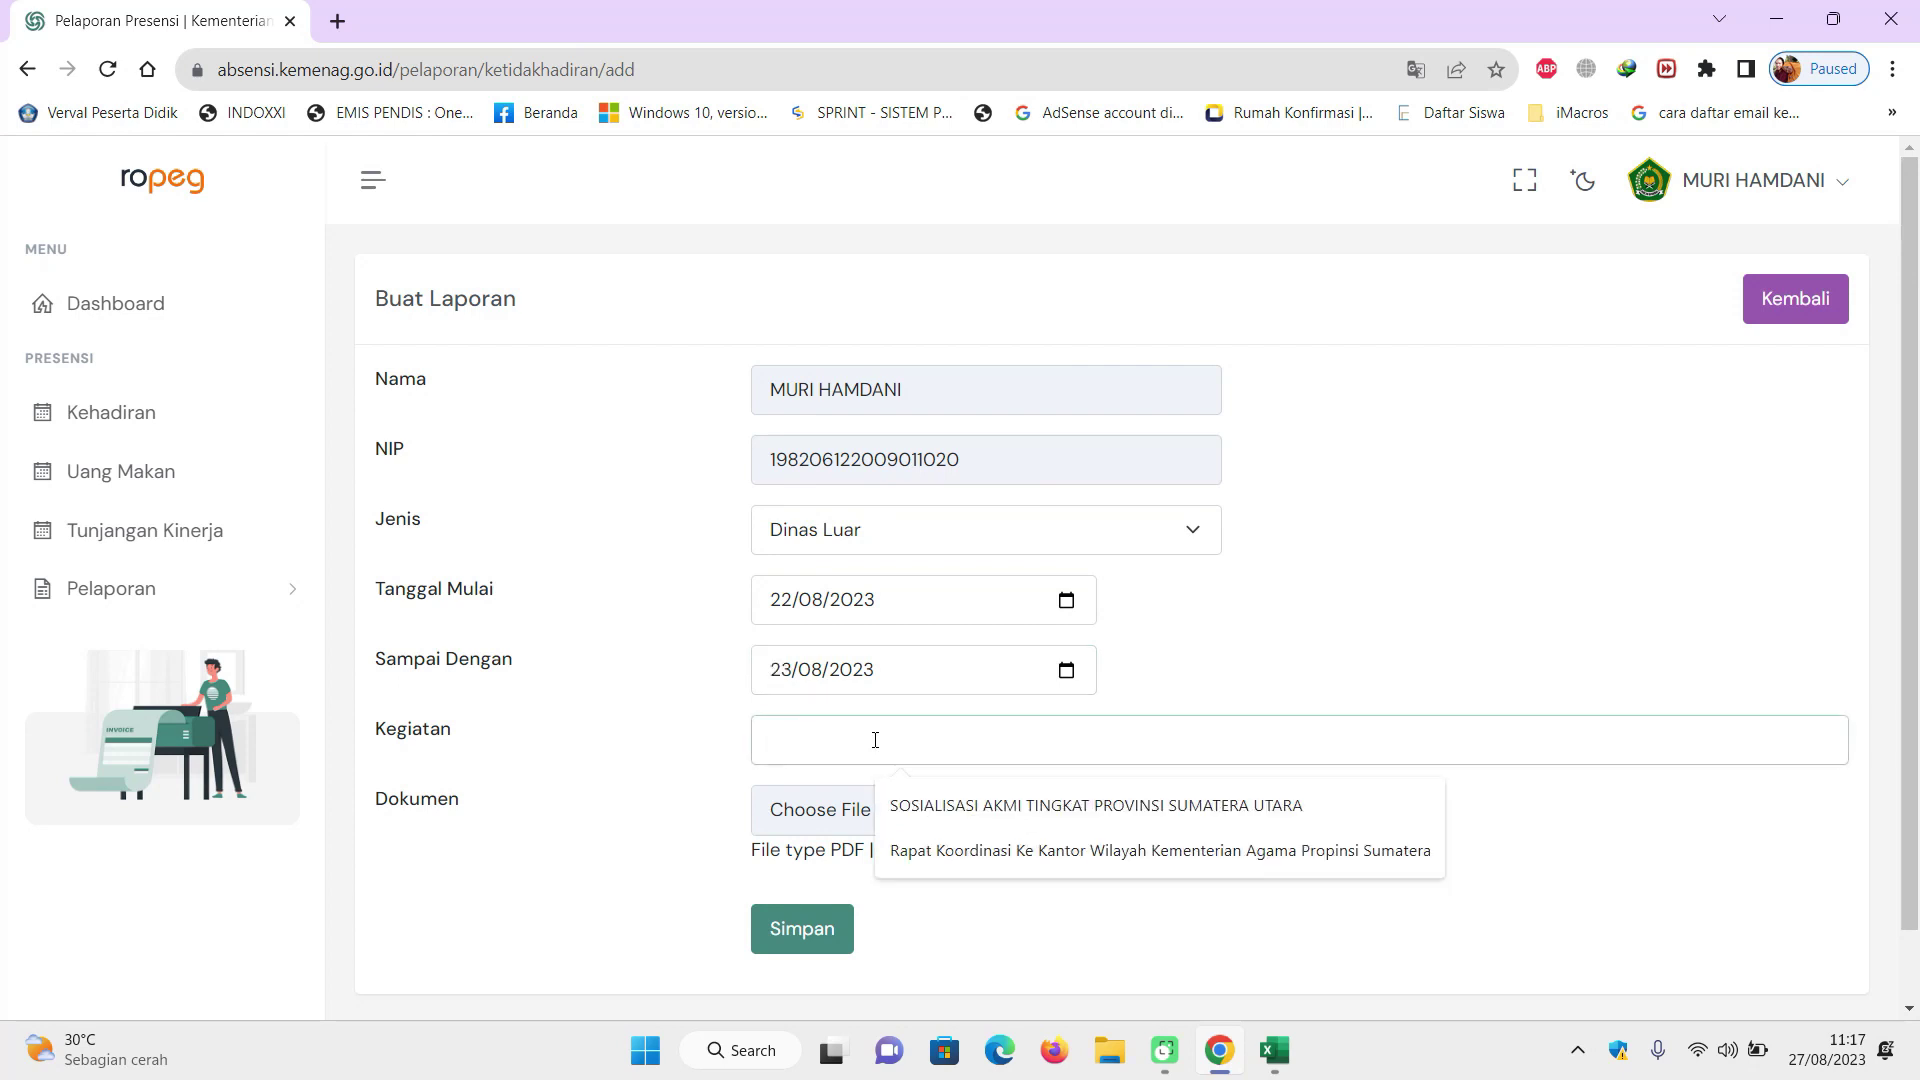
key(Down)
key(Return)
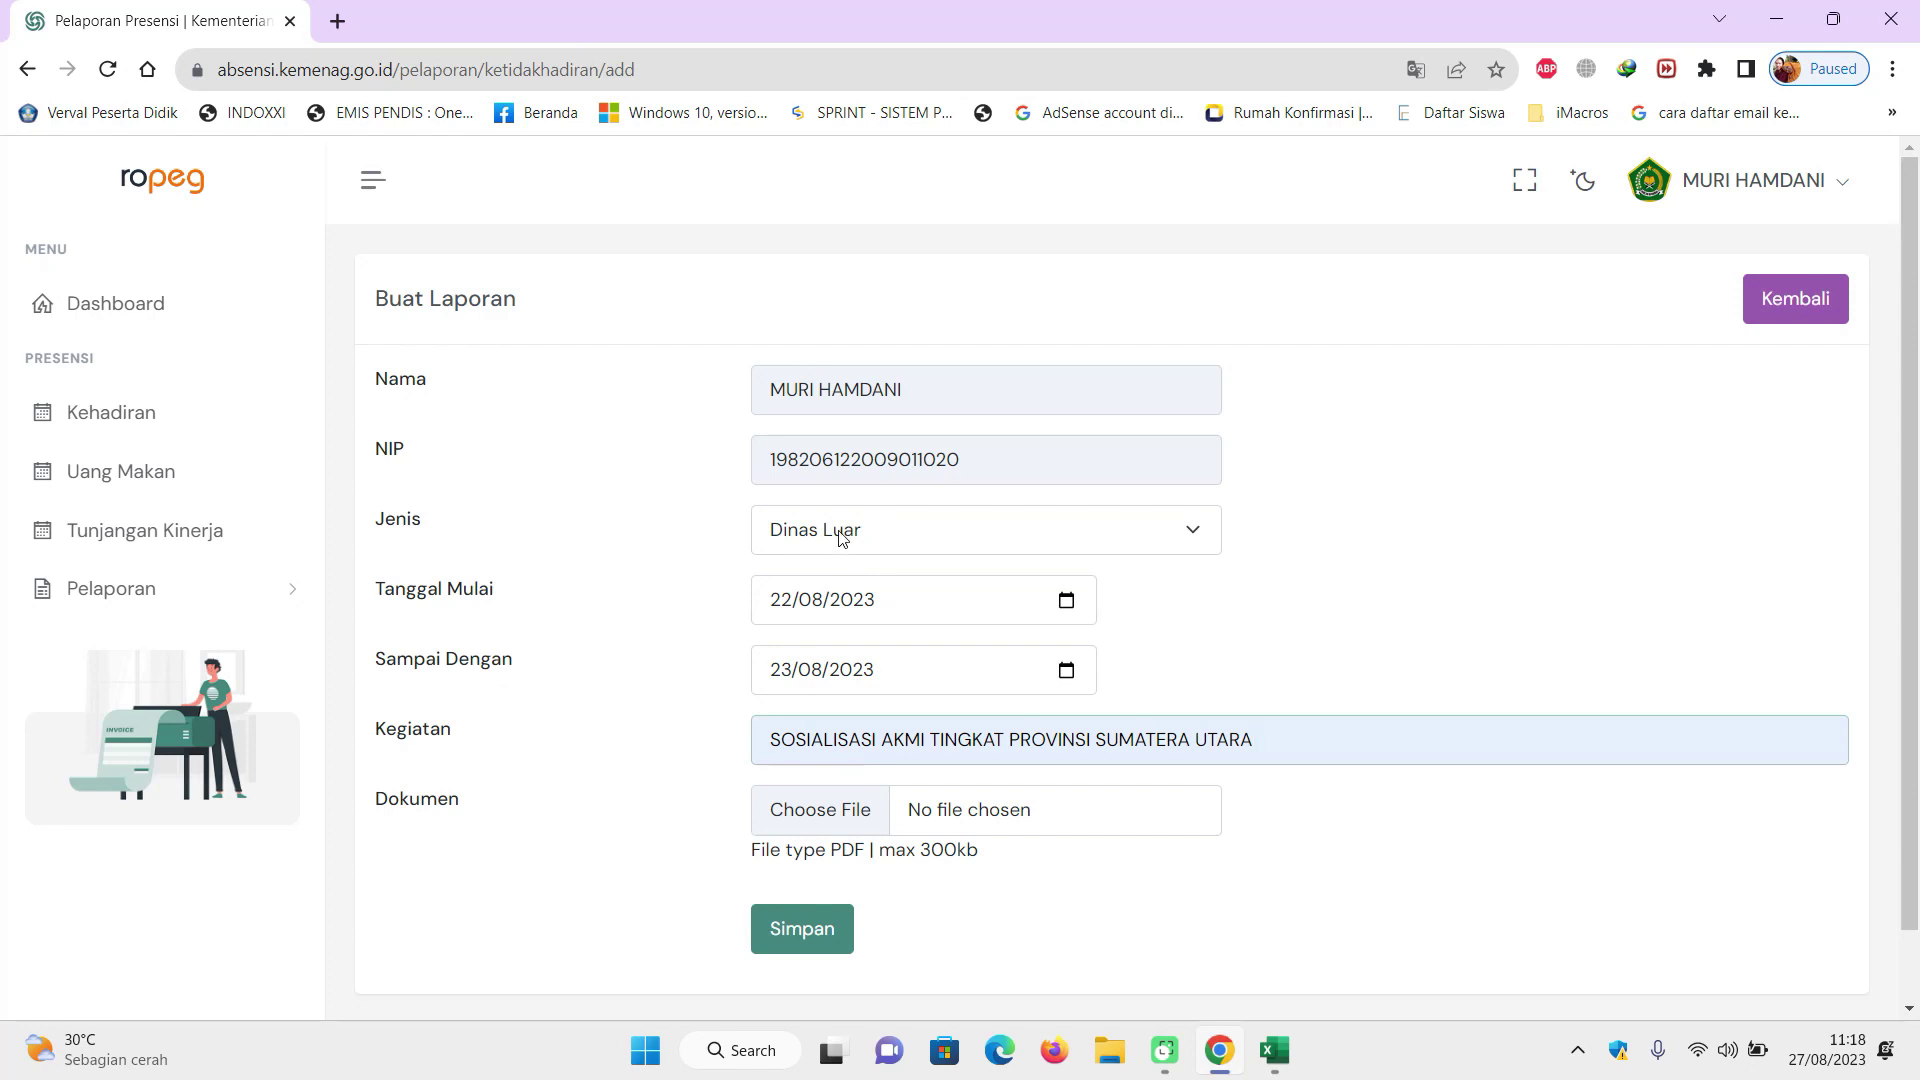
Attach the assignment letter PDF for the 22nd and 23rd from its AGUSTUS subfolder and save the absence report.
click(816, 818)
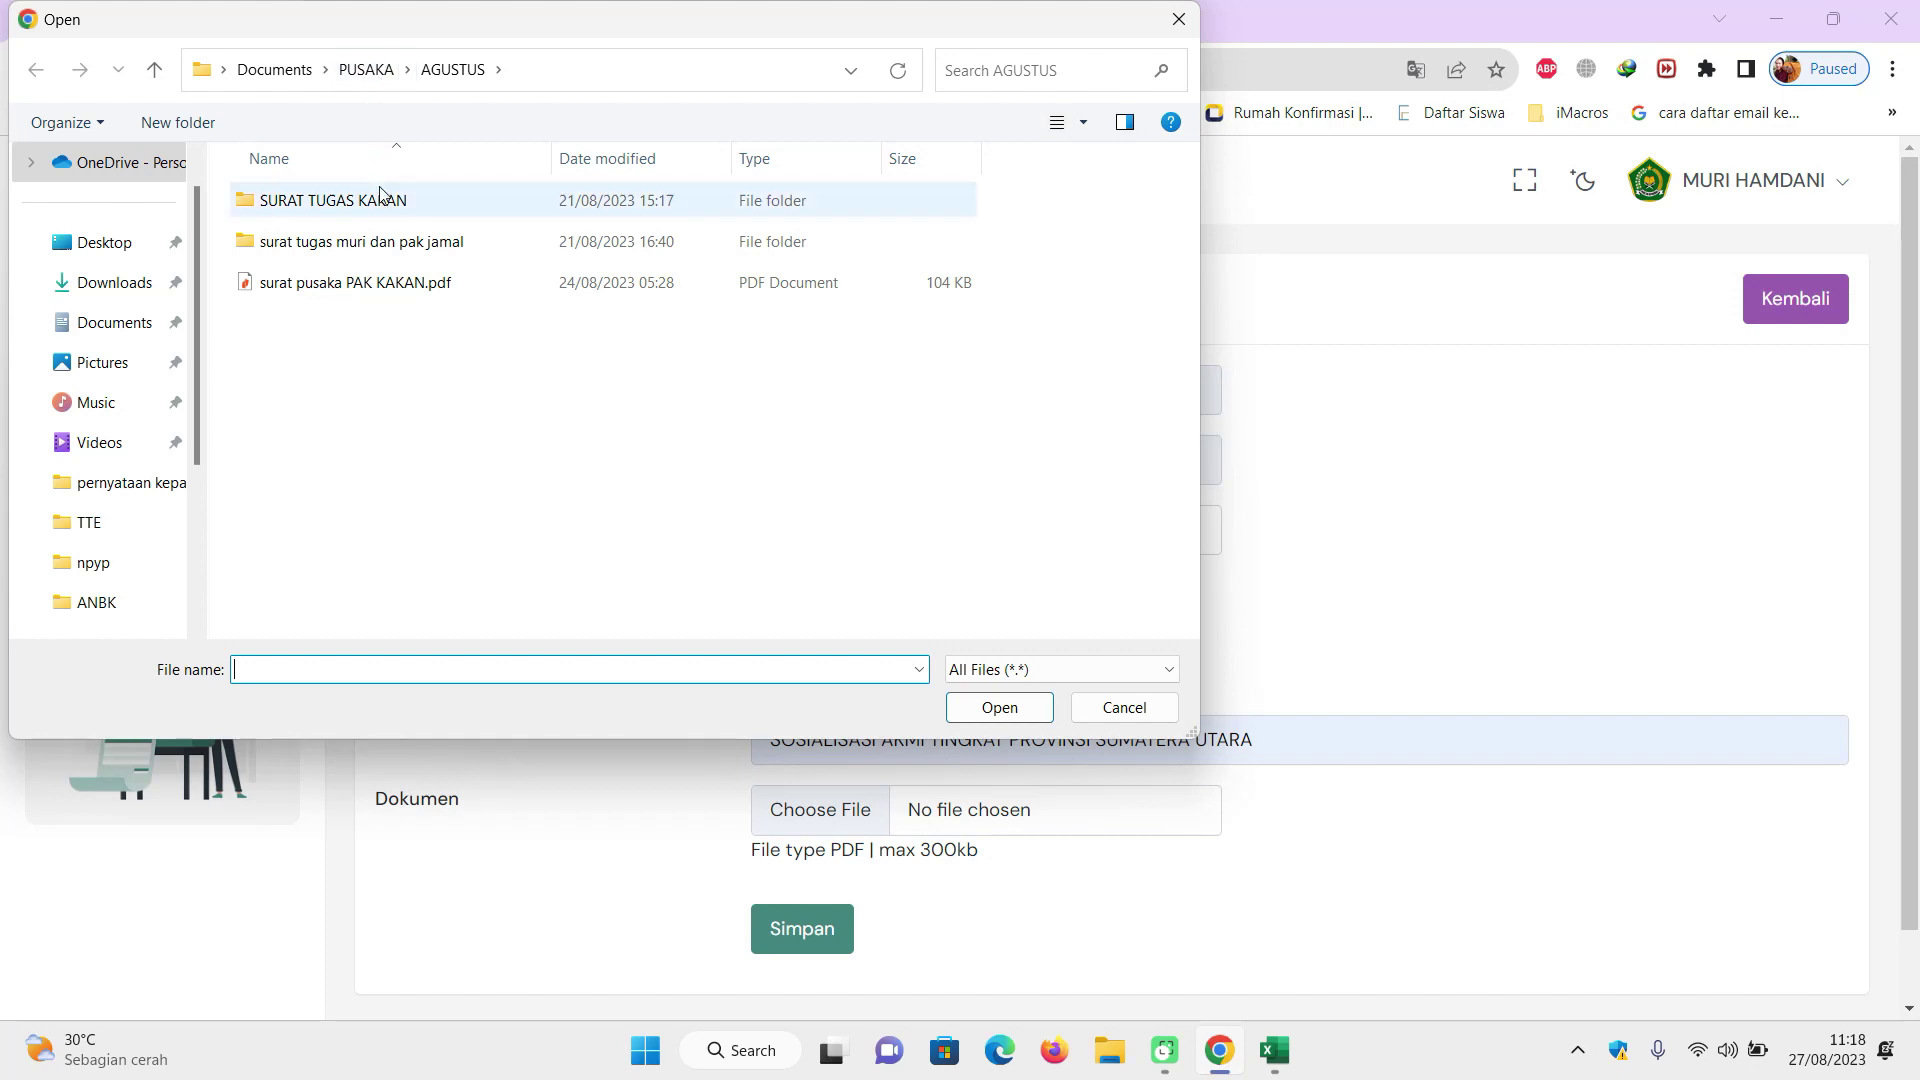
double_click(413, 241)
click(413, 213)
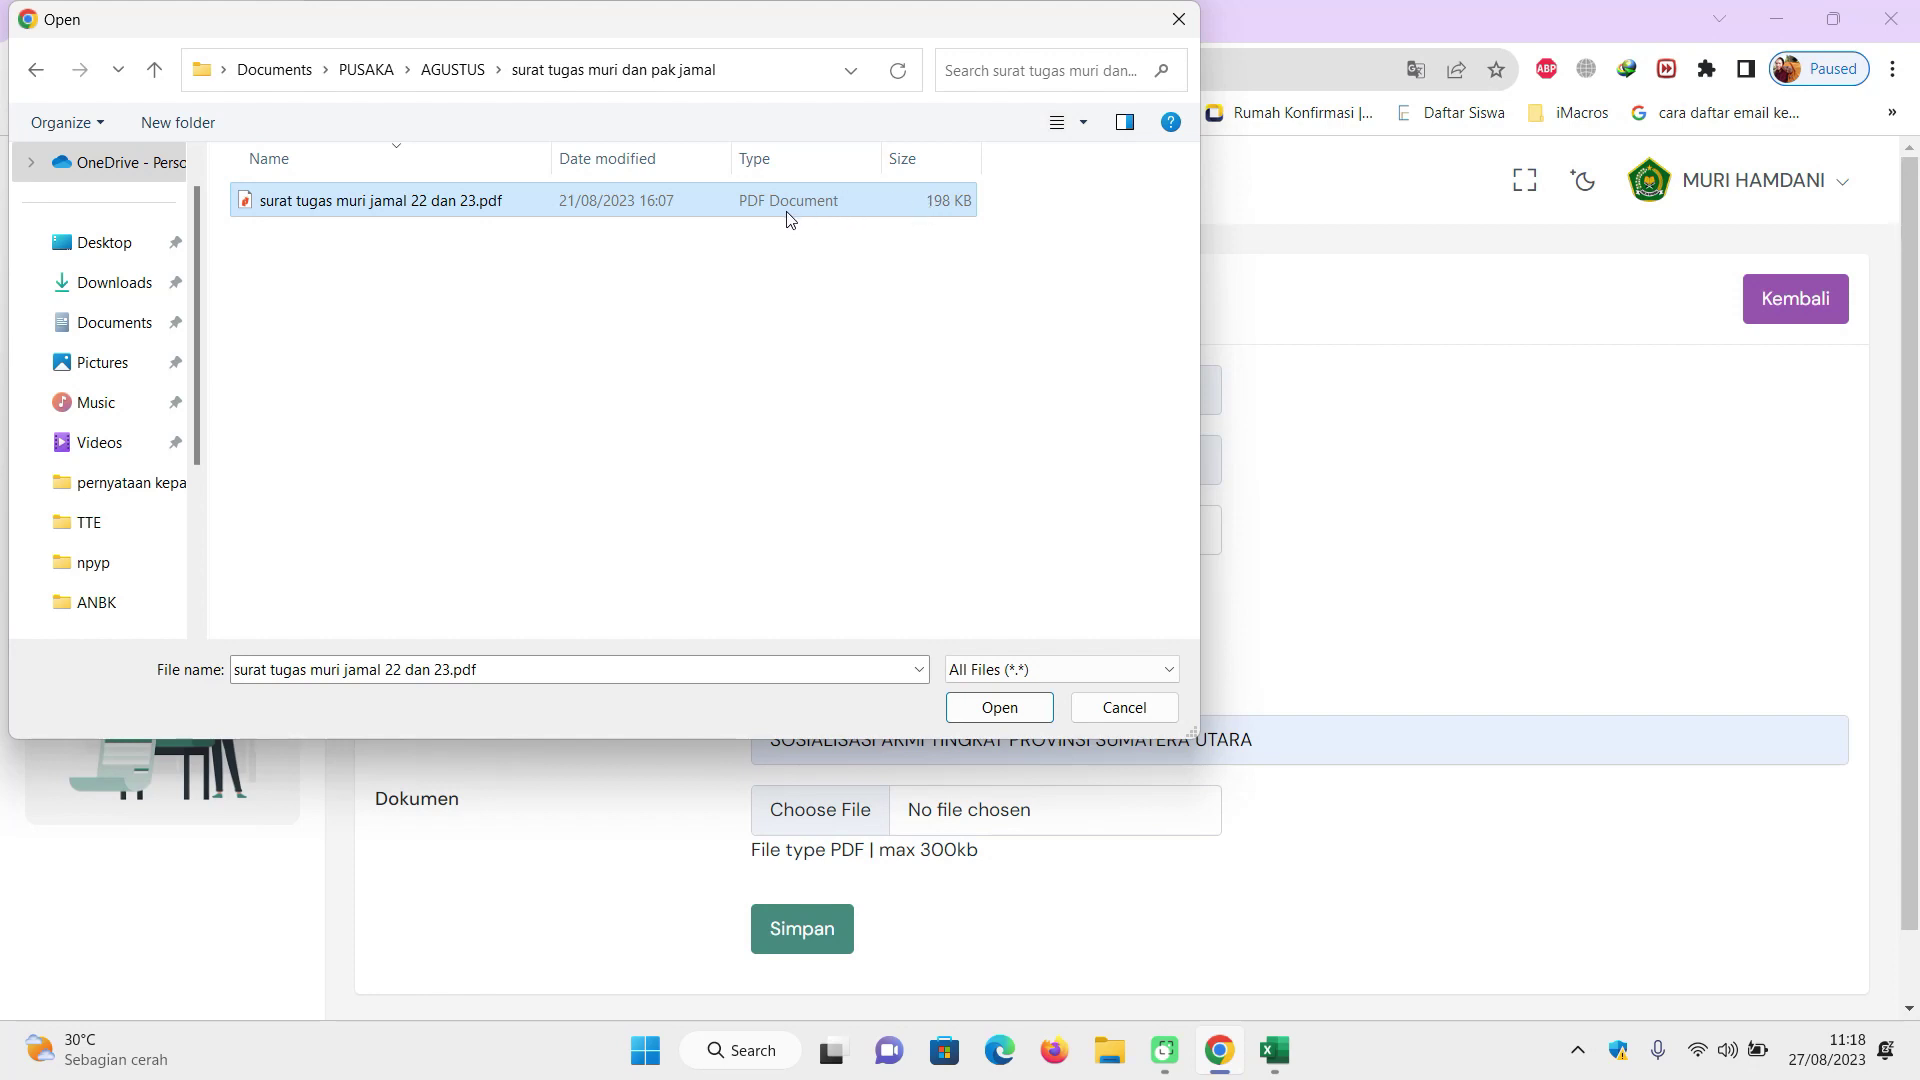
click(986, 708)
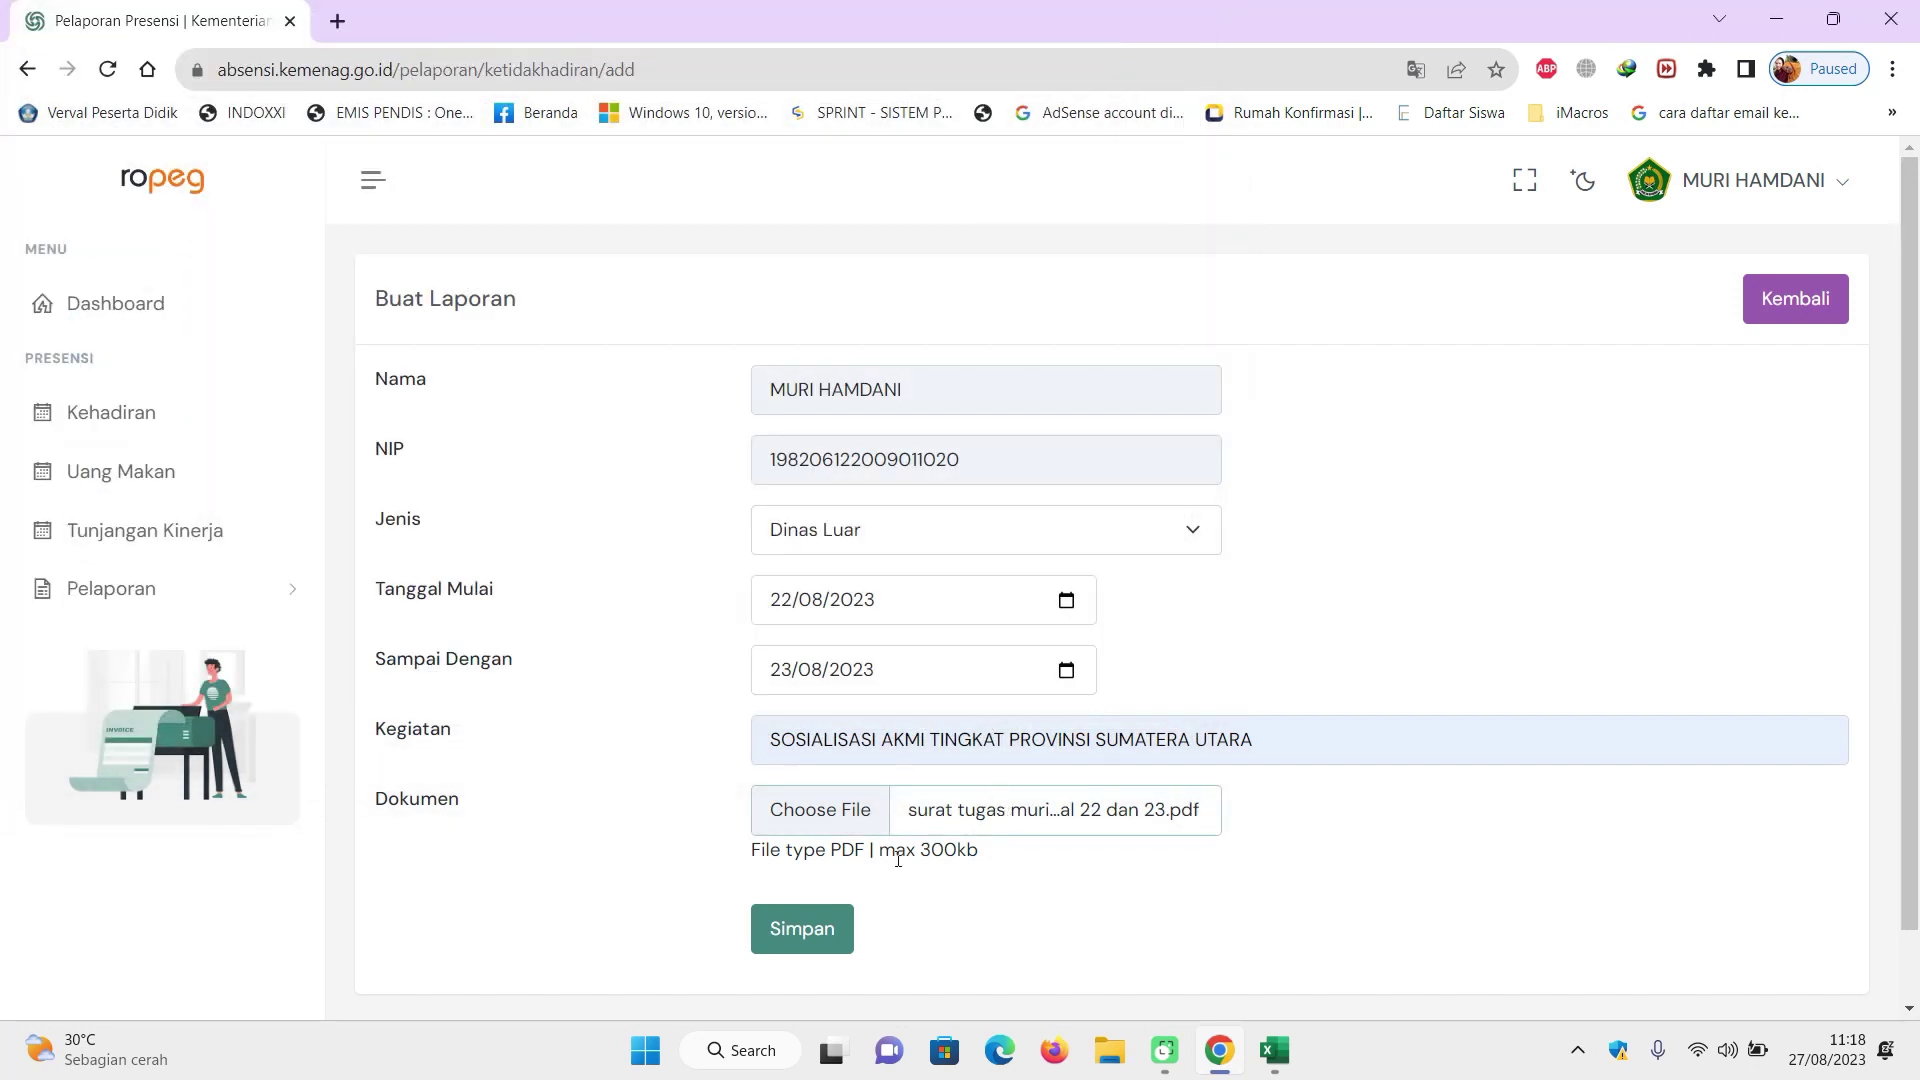
click(801, 935)
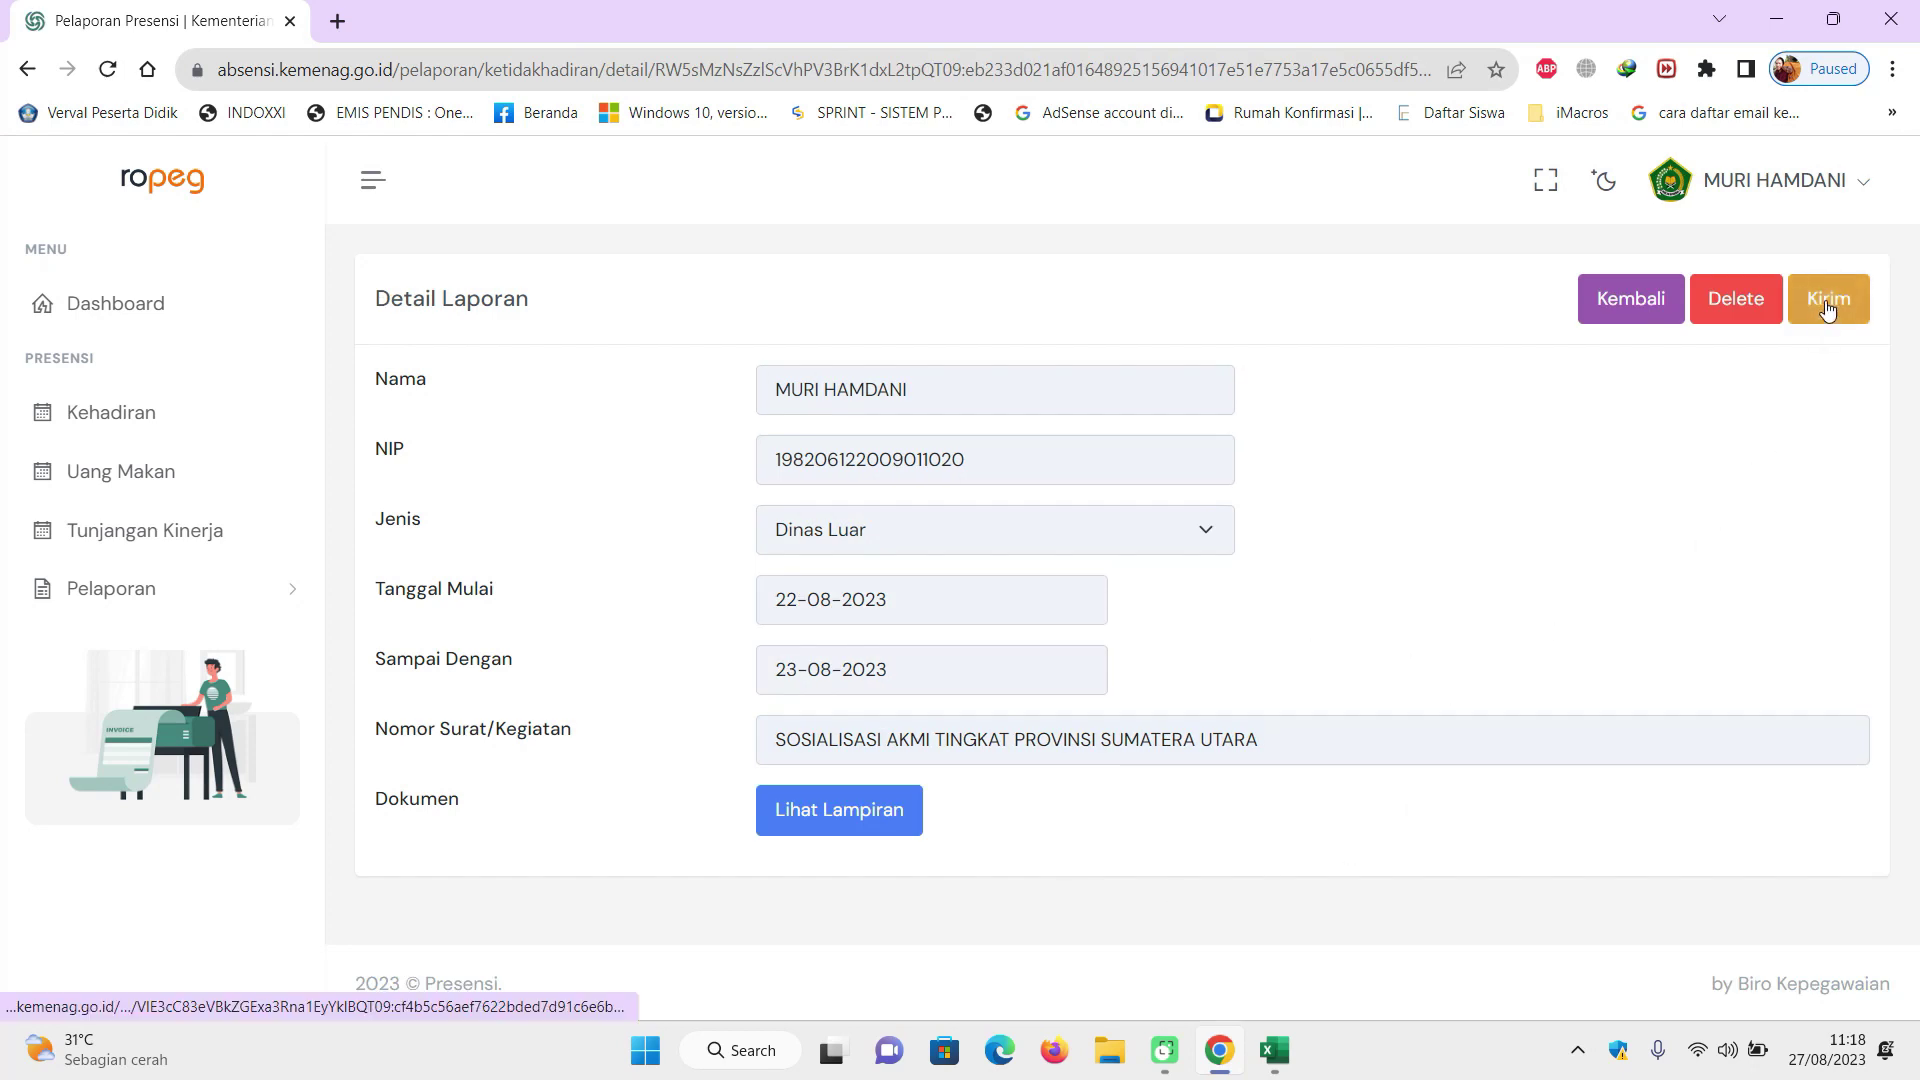
Start a new attendance complaint report under Pengaduan and set its type to Mesin Error.
click(220, 607)
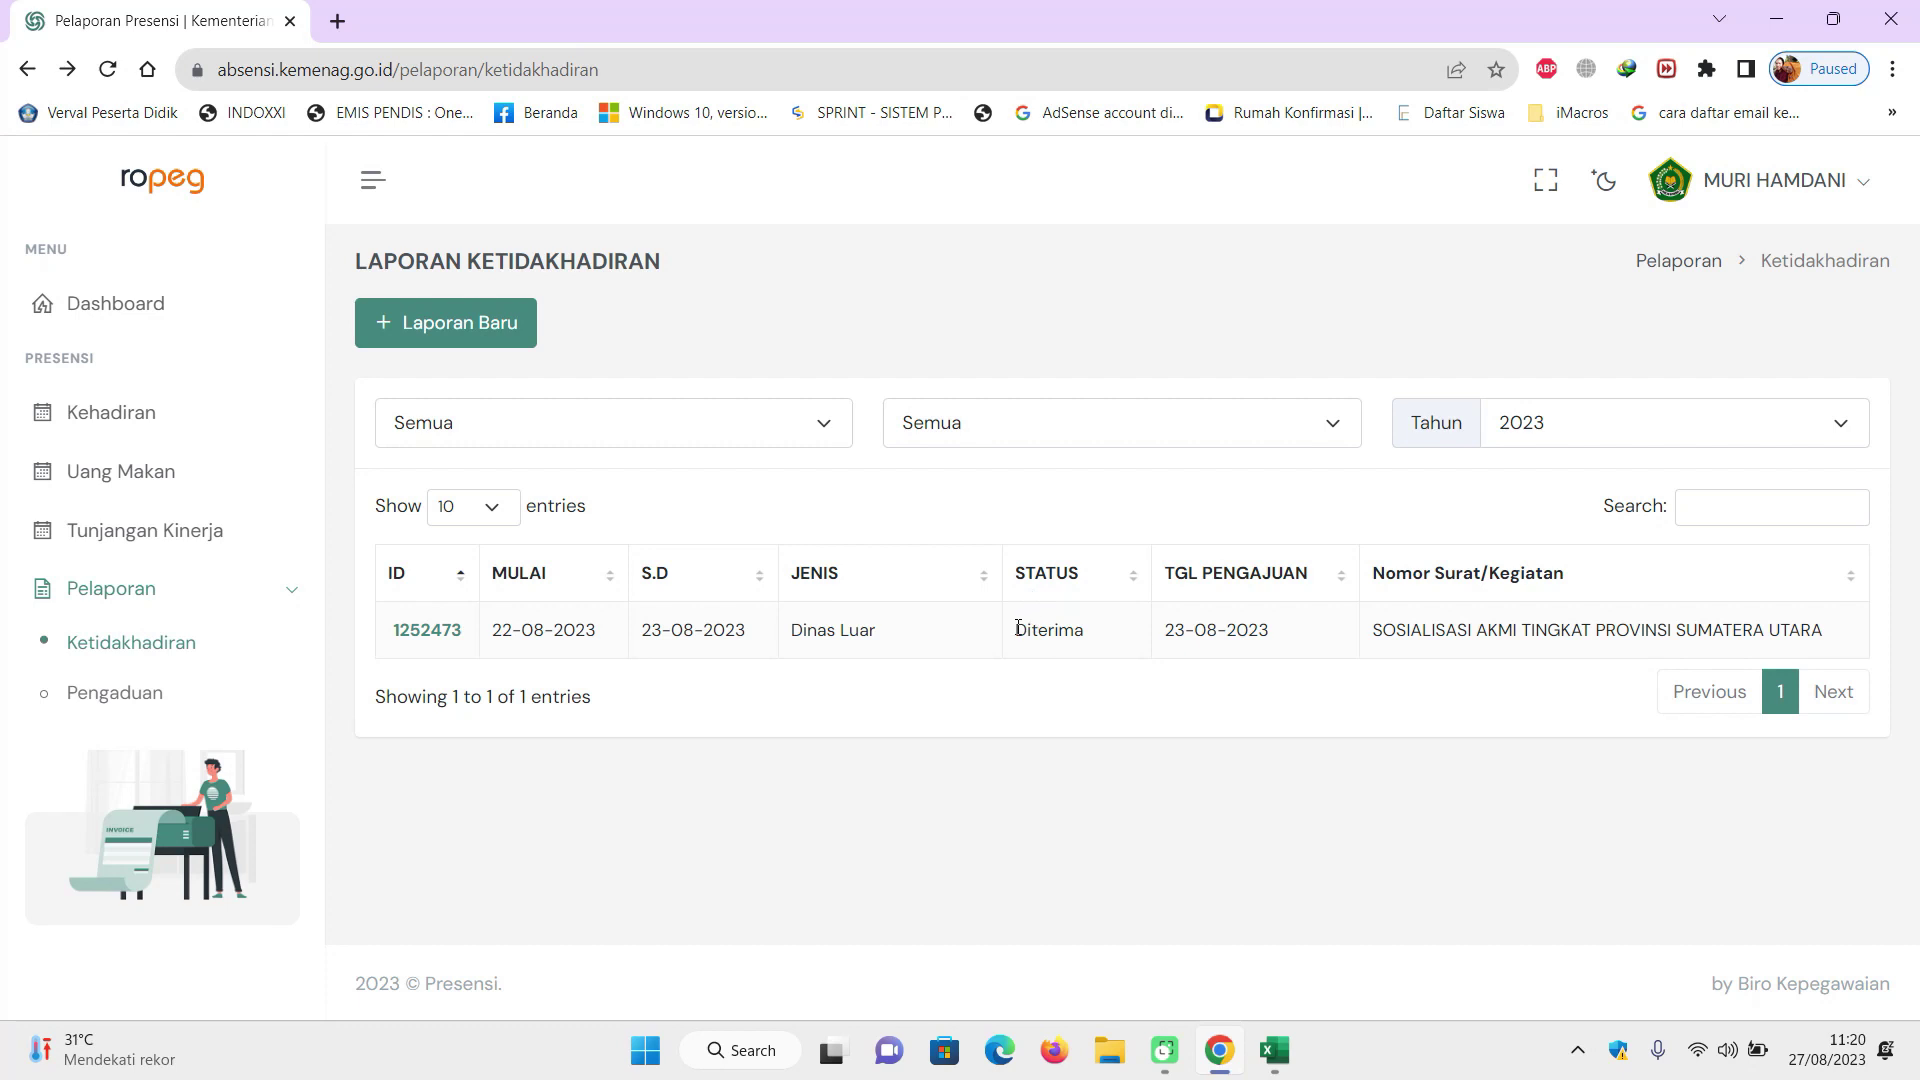
click(136, 704)
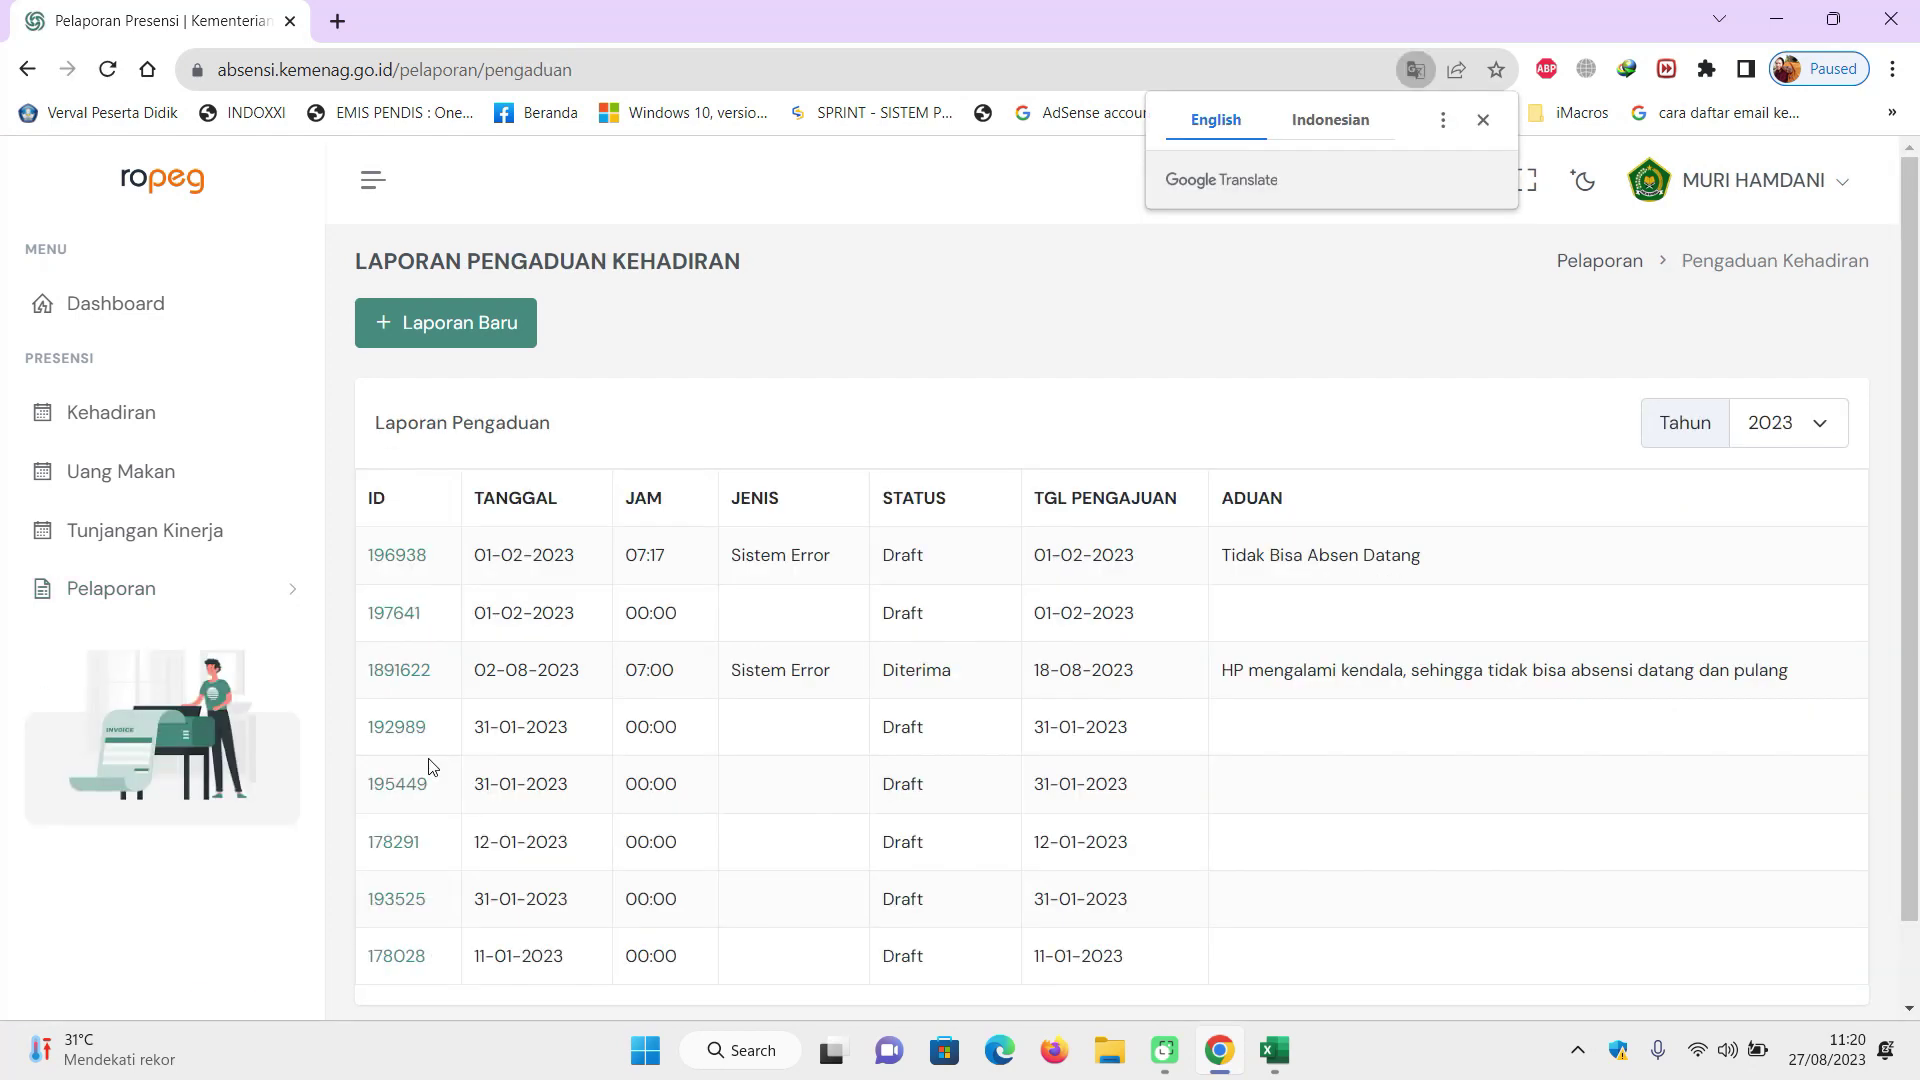
click(447, 325)
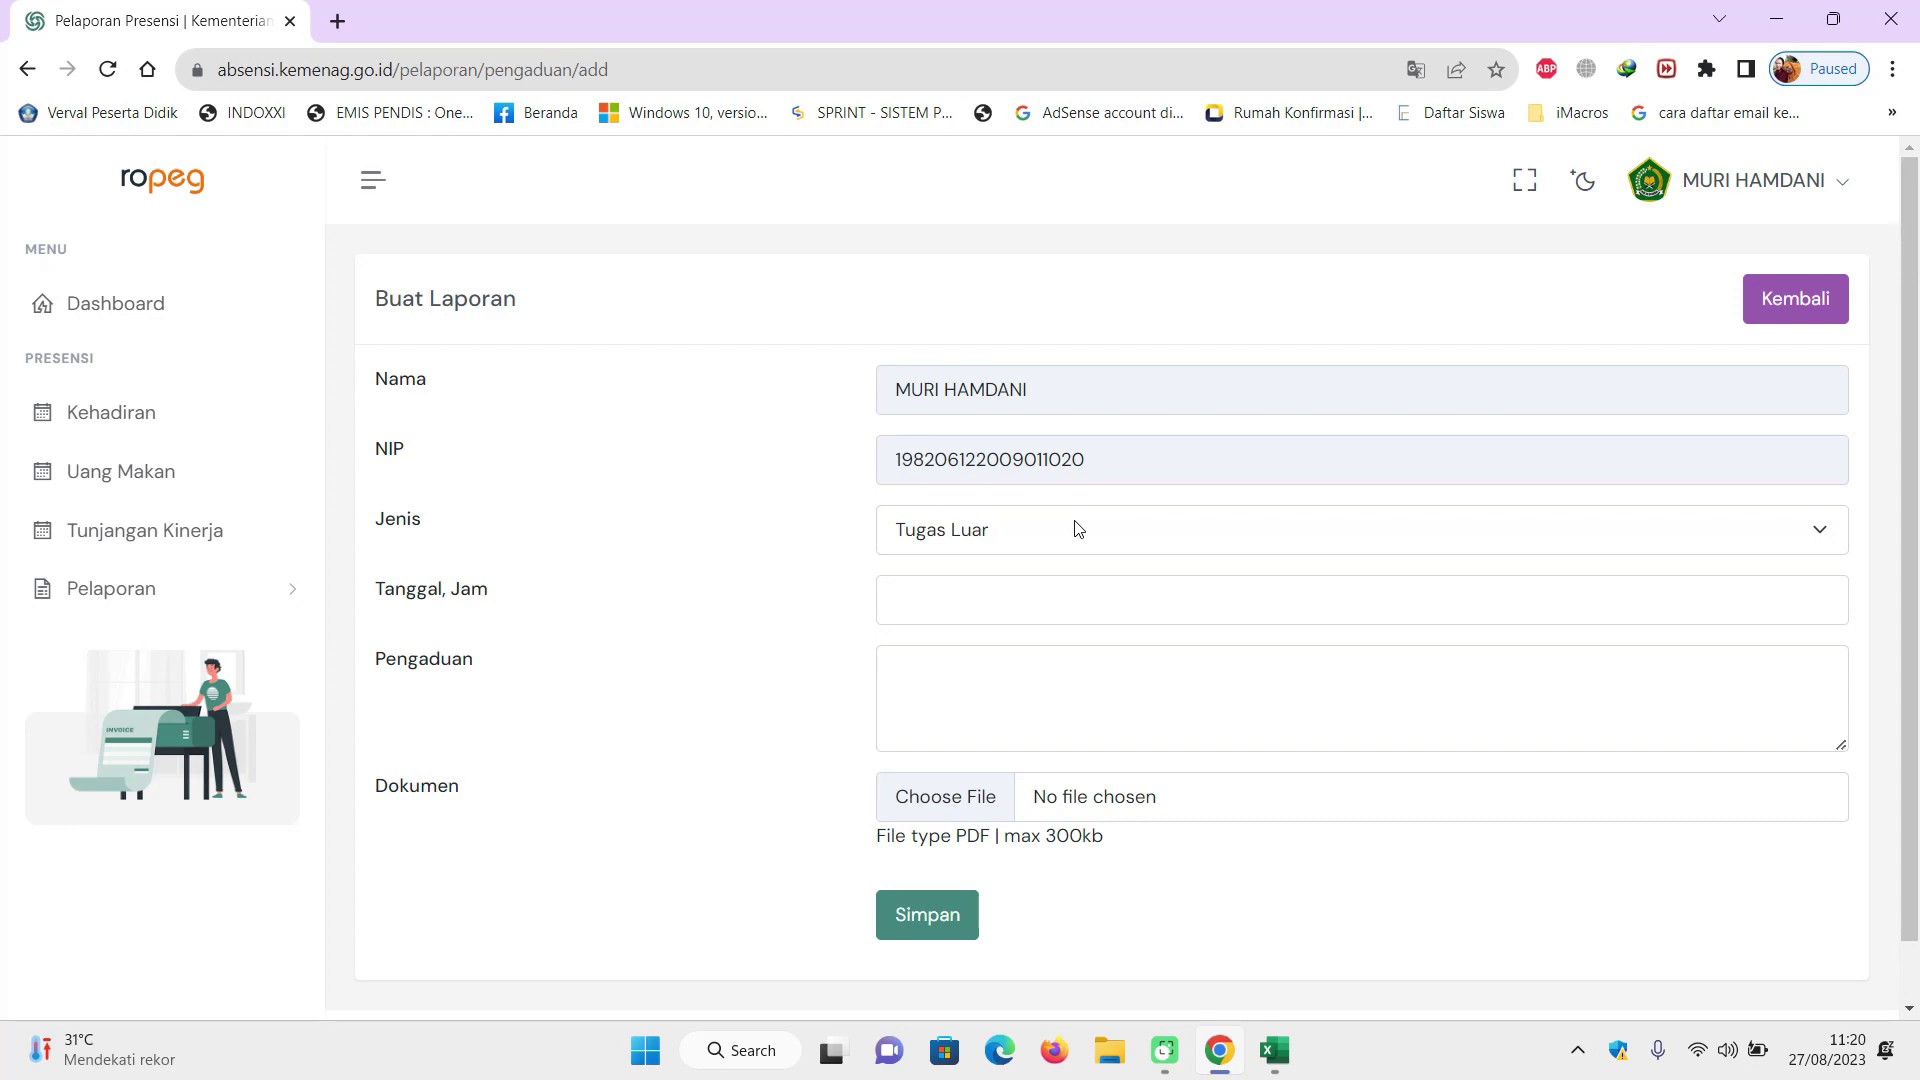
click(1078, 529)
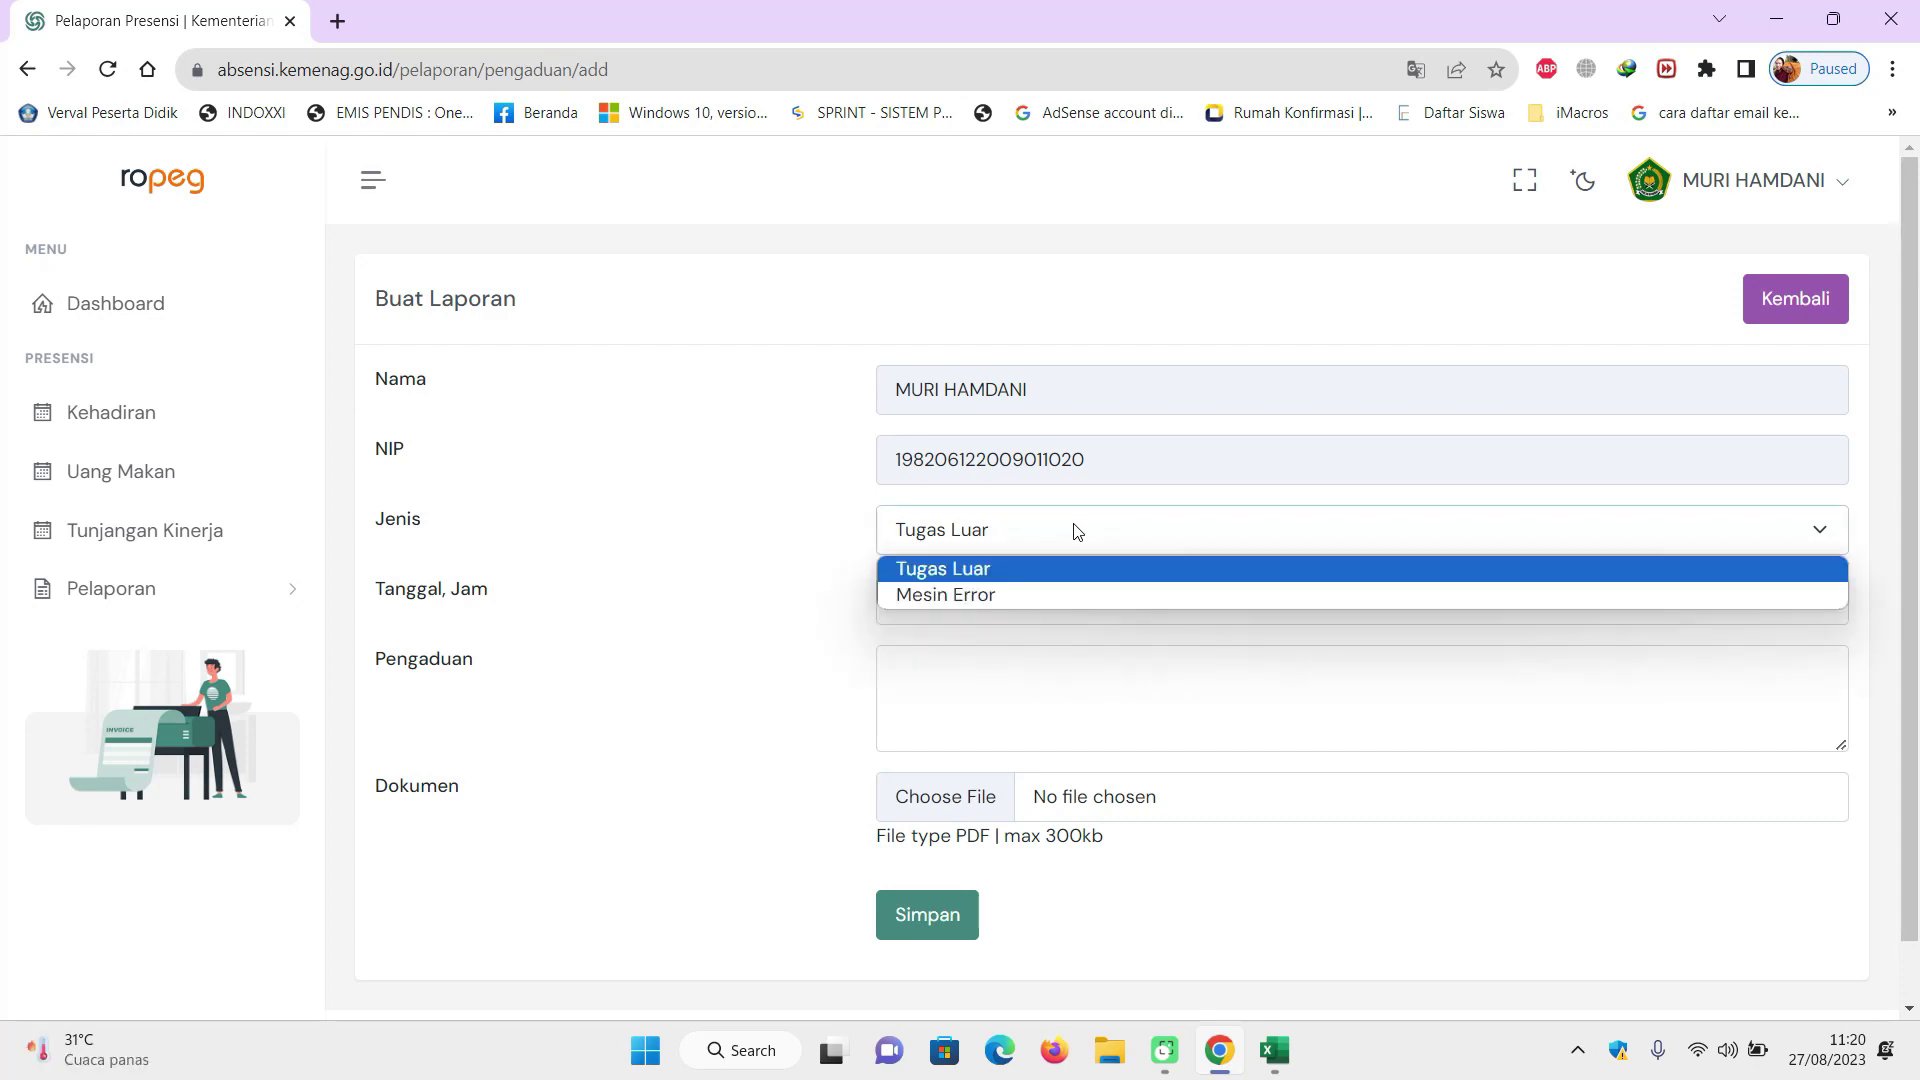
click(1035, 596)
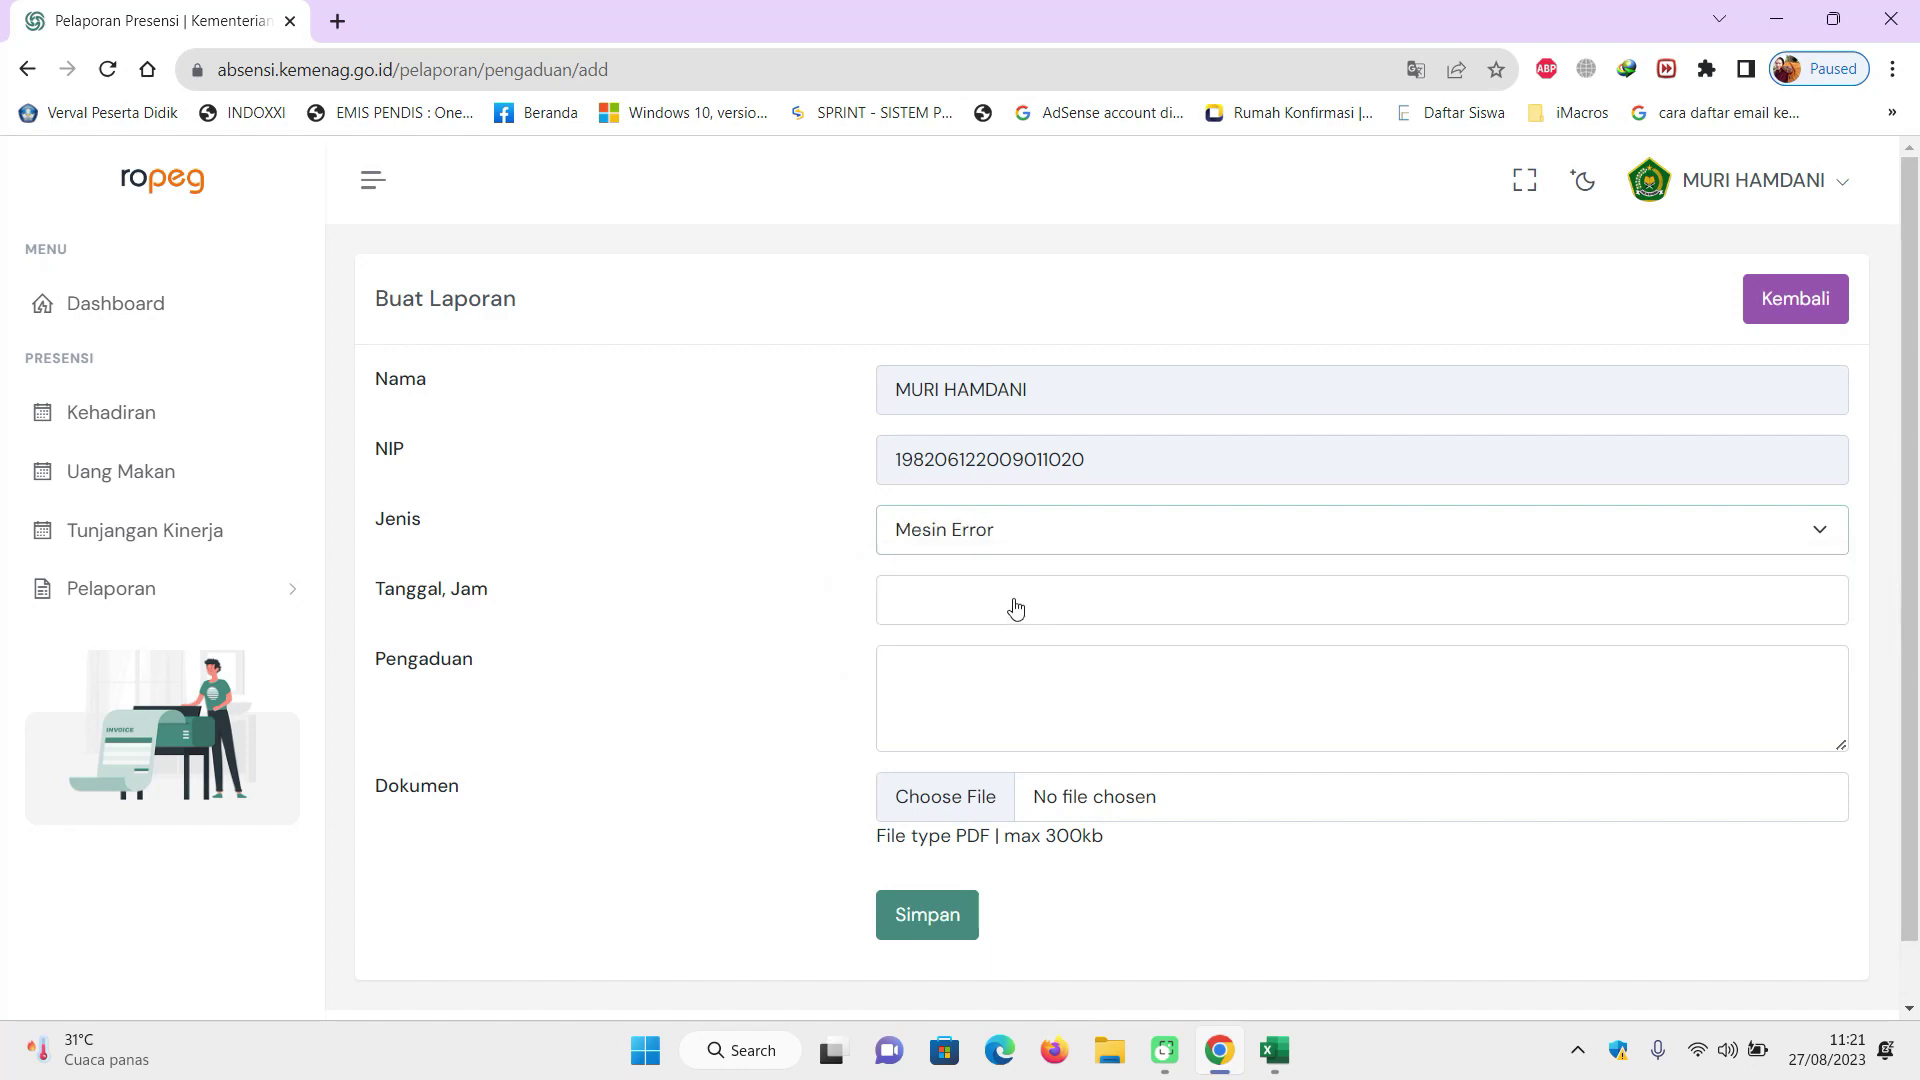
click(1015, 608)
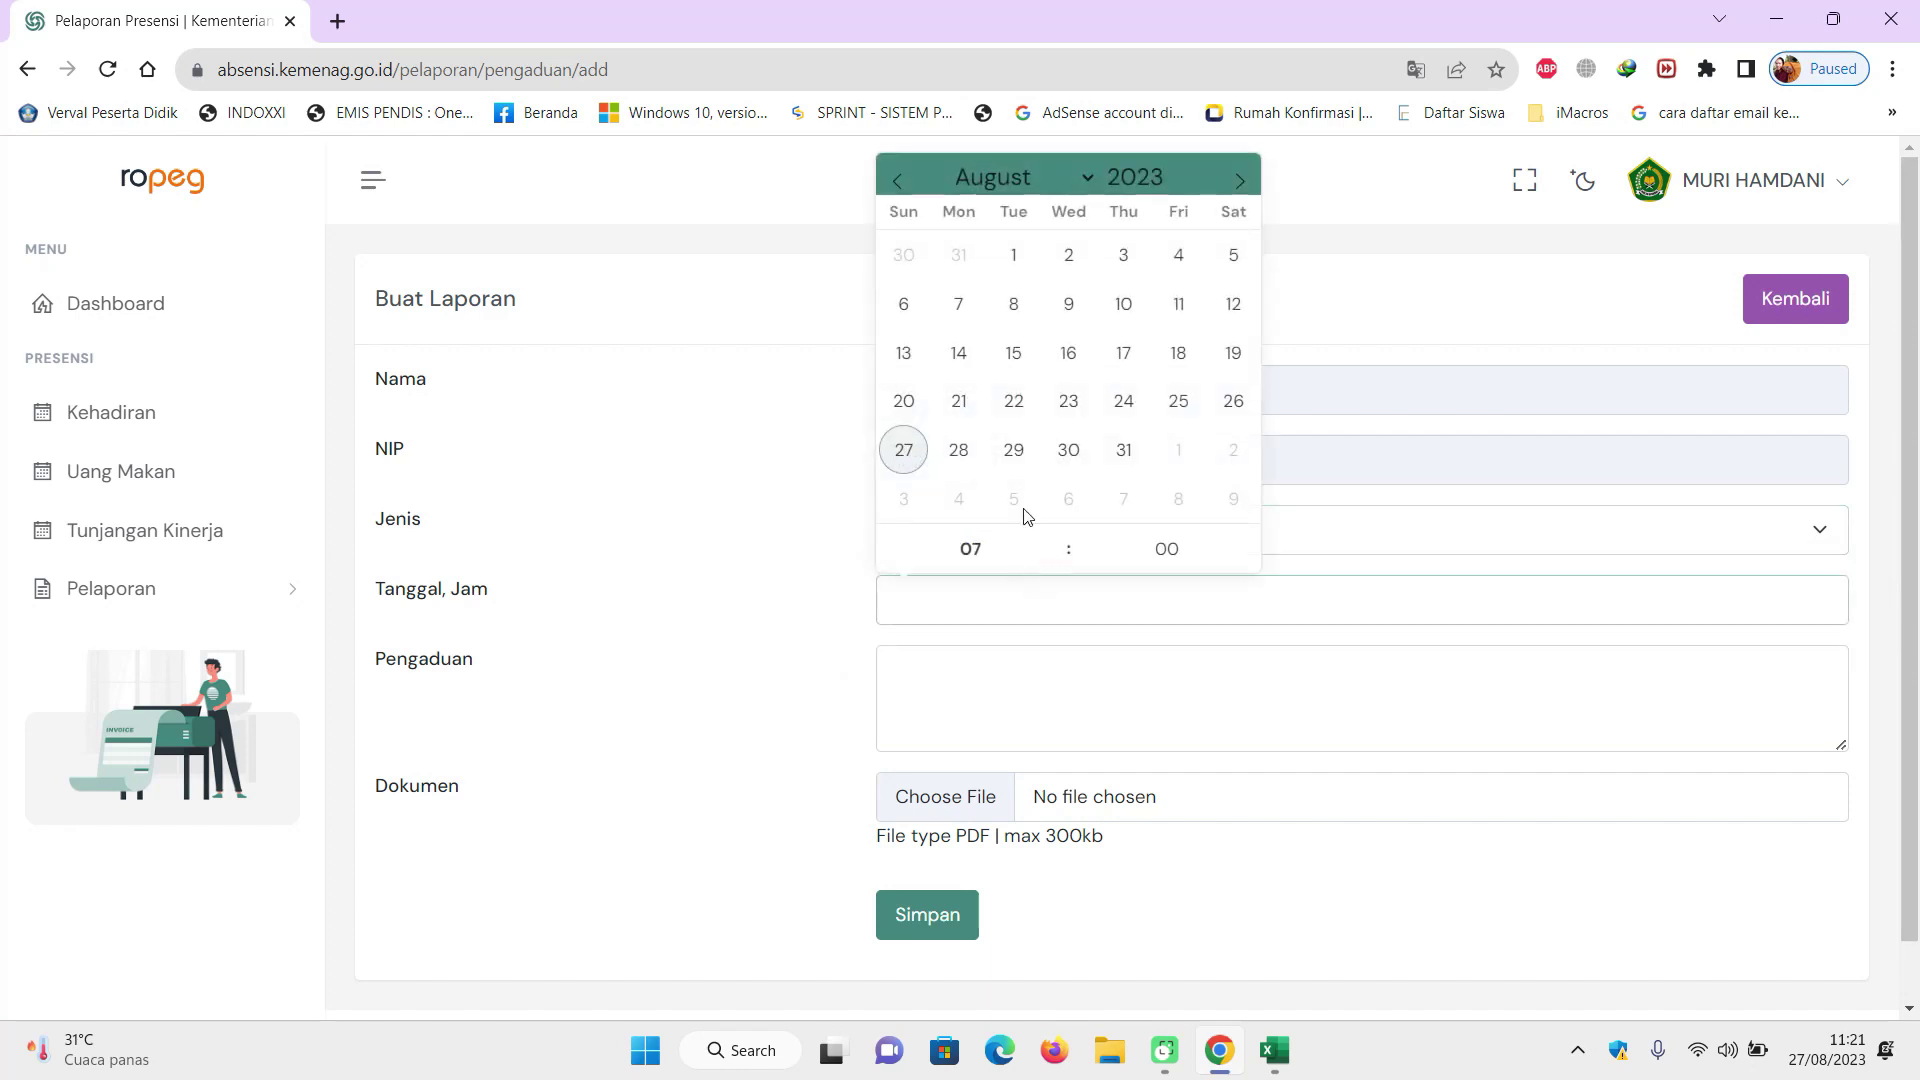
click(960, 405)
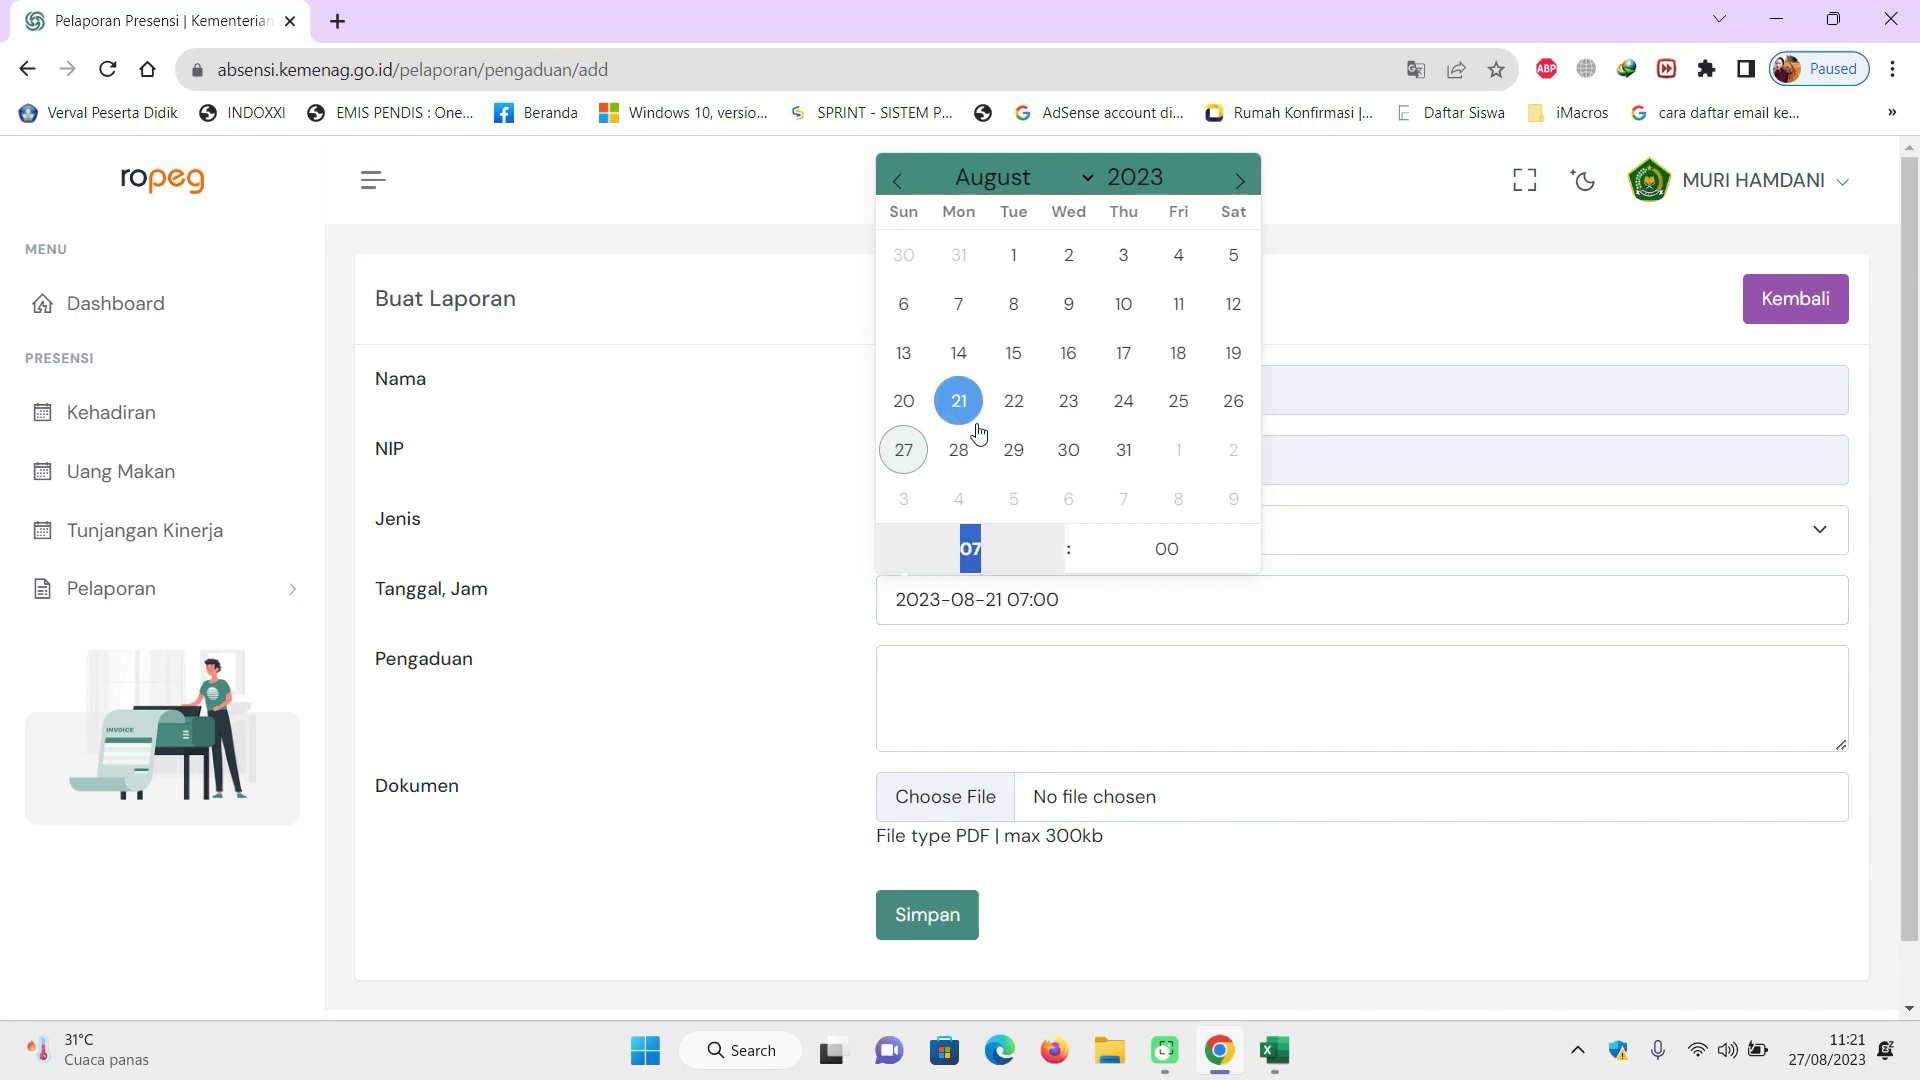
click(1055, 534)
click(1056, 561)
click(1054, 534)
click(1056, 560)
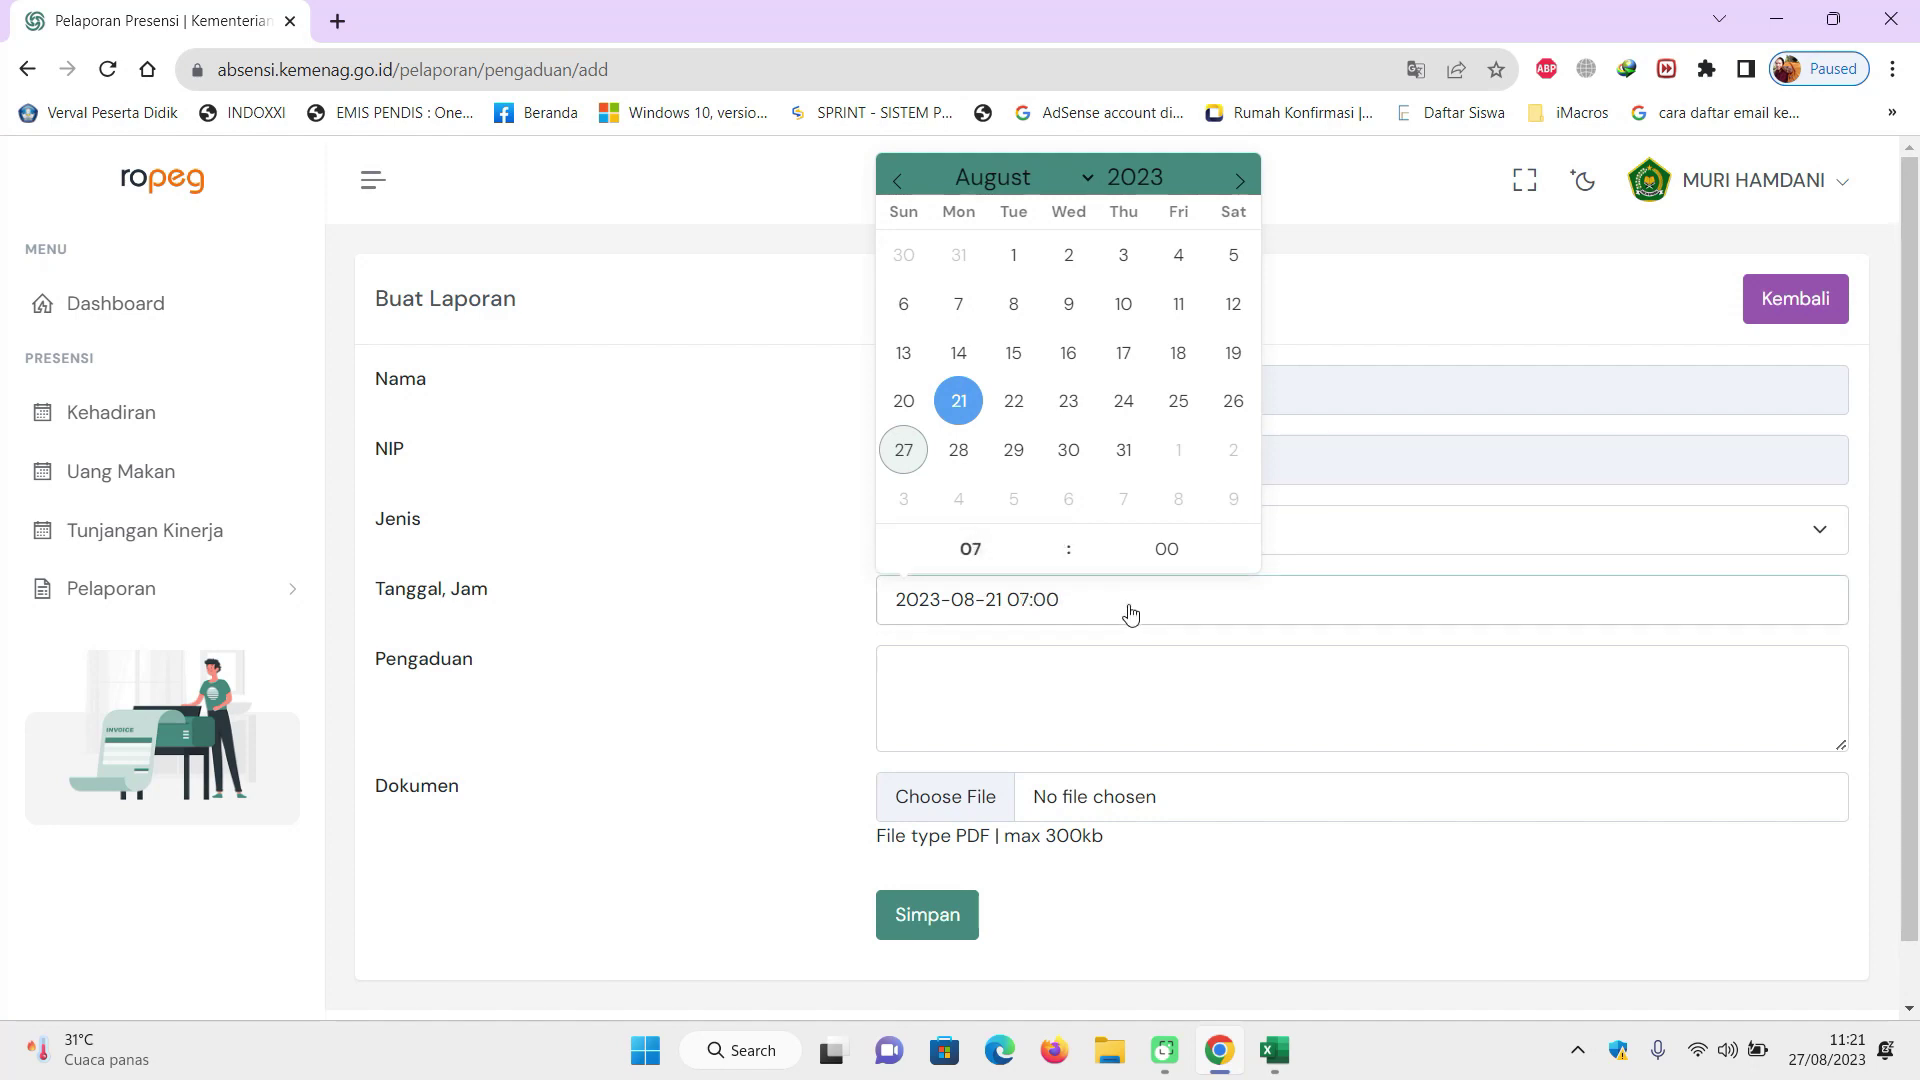
click(1116, 684)
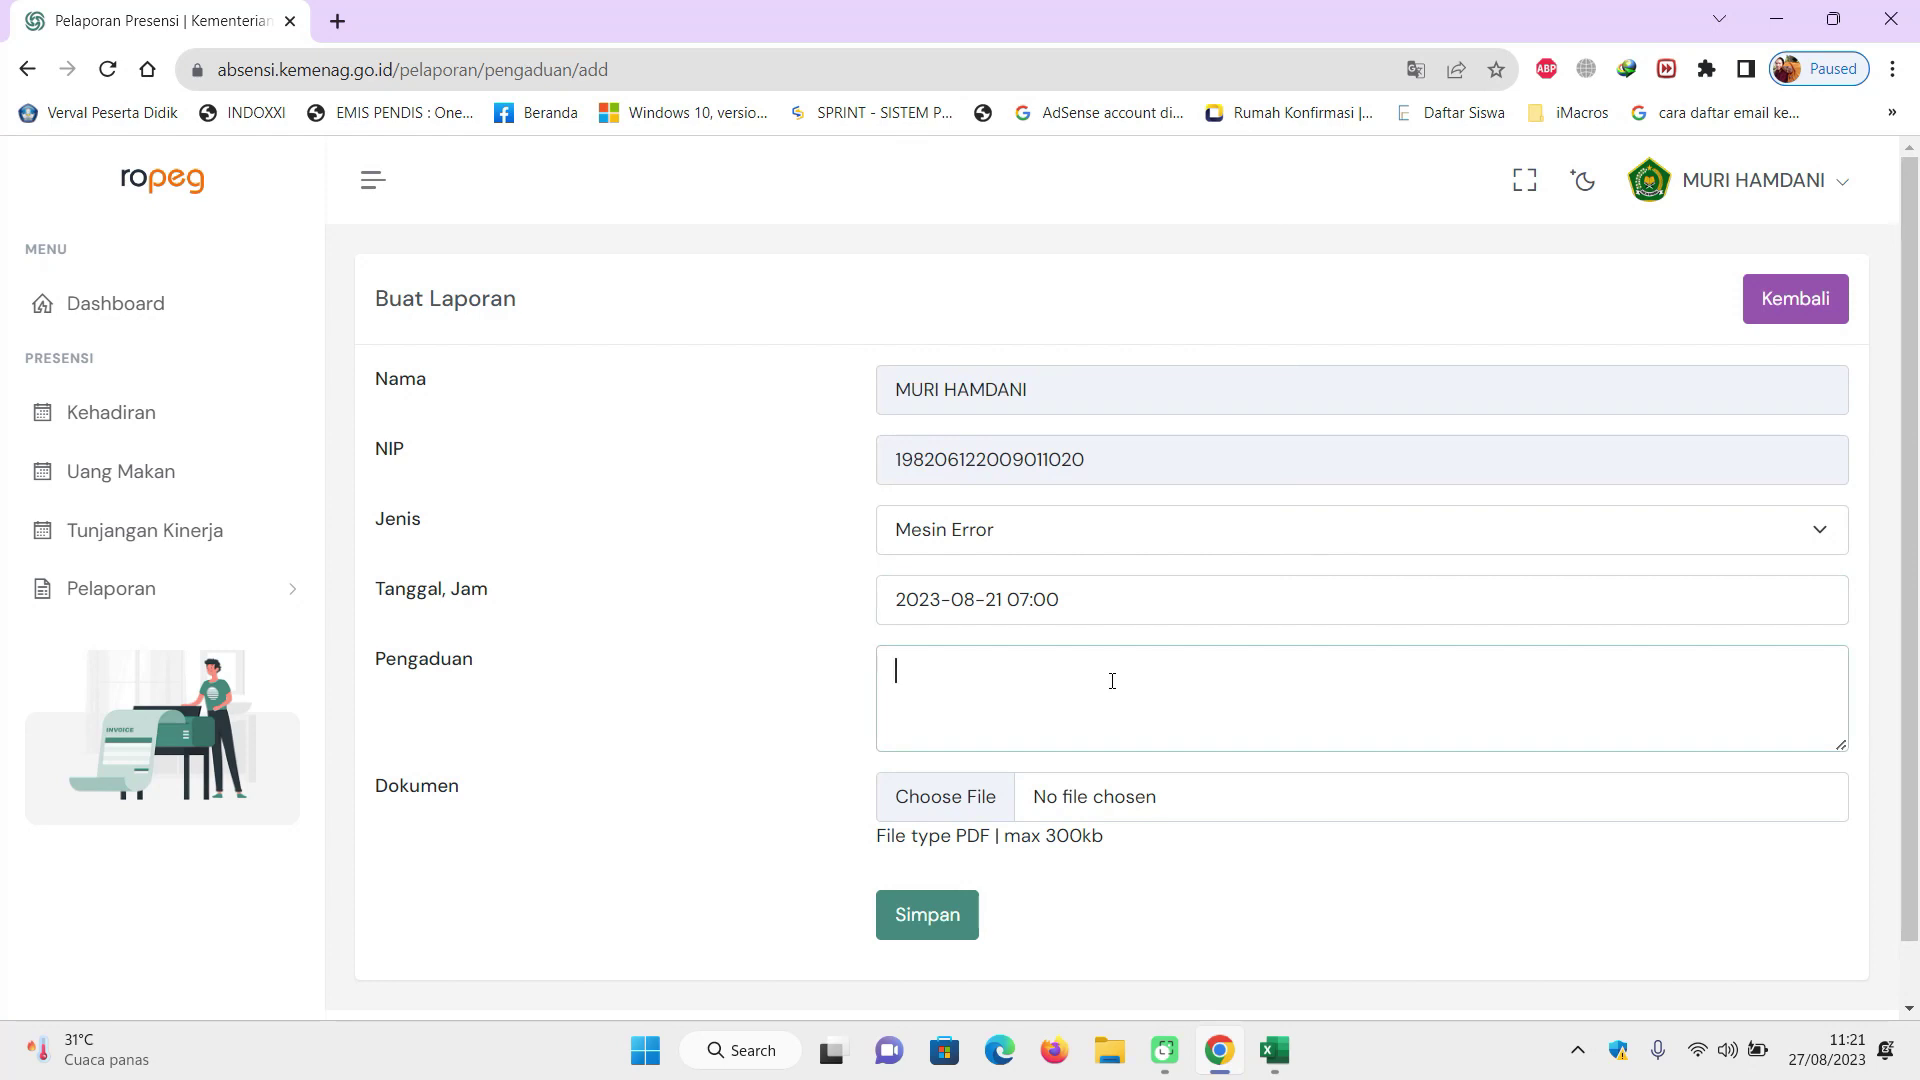
text(HP RUSAK)
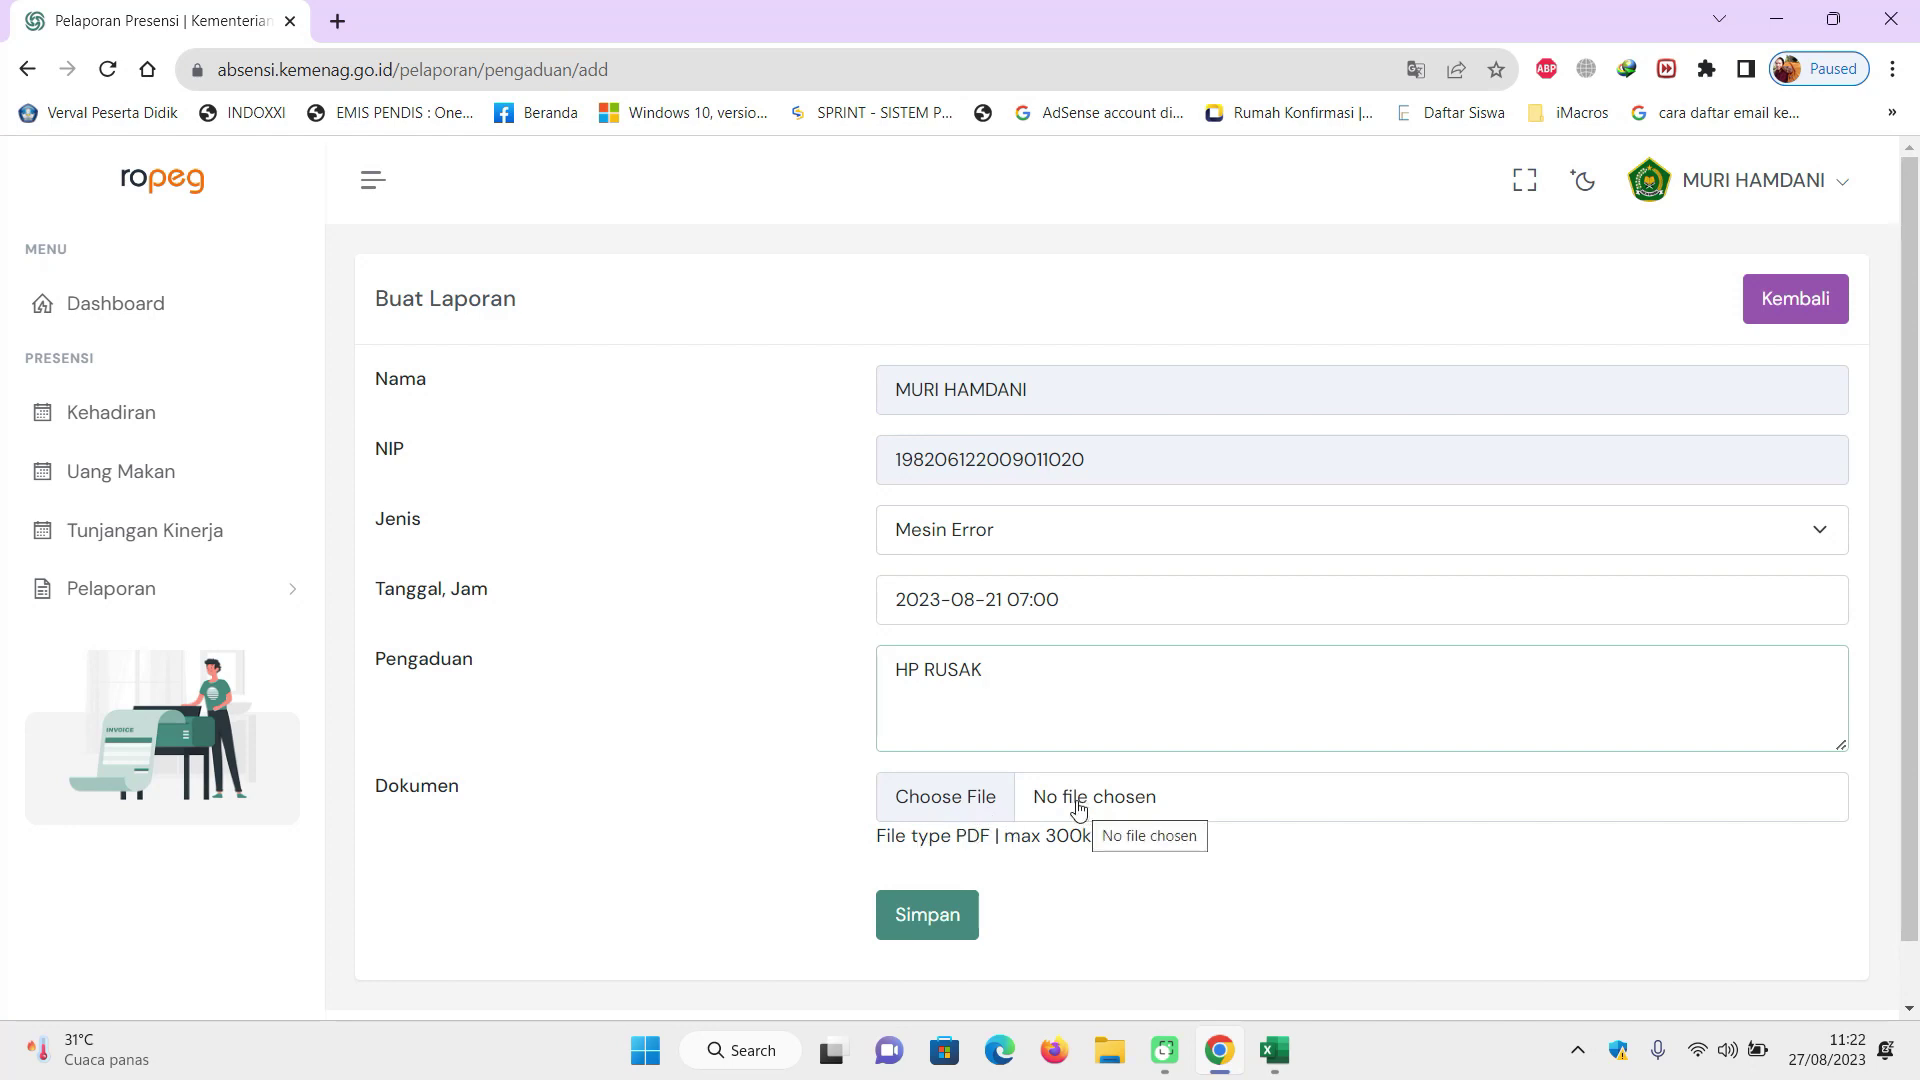
Attach surat pusaka error.pdf from the Music folder to the complaint, and save and send the report.
click(946, 806)
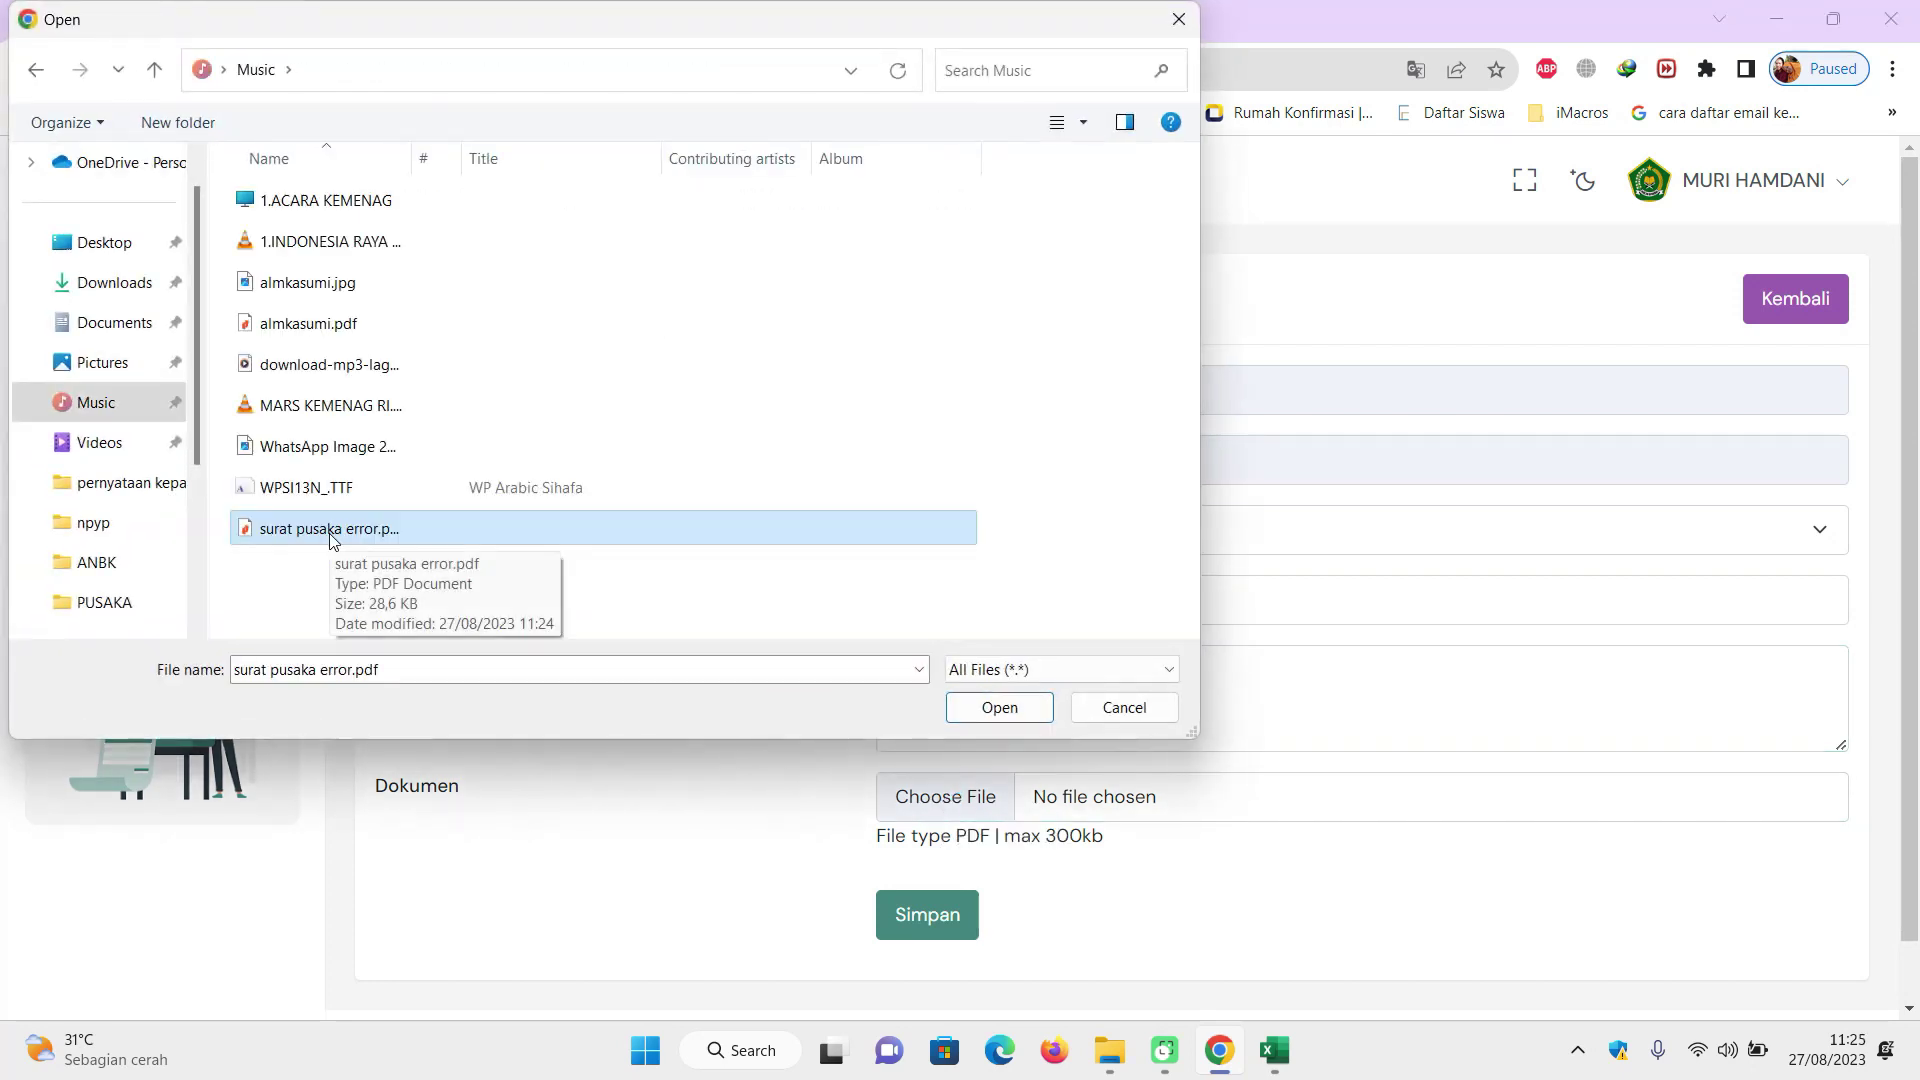
click(333, 530)
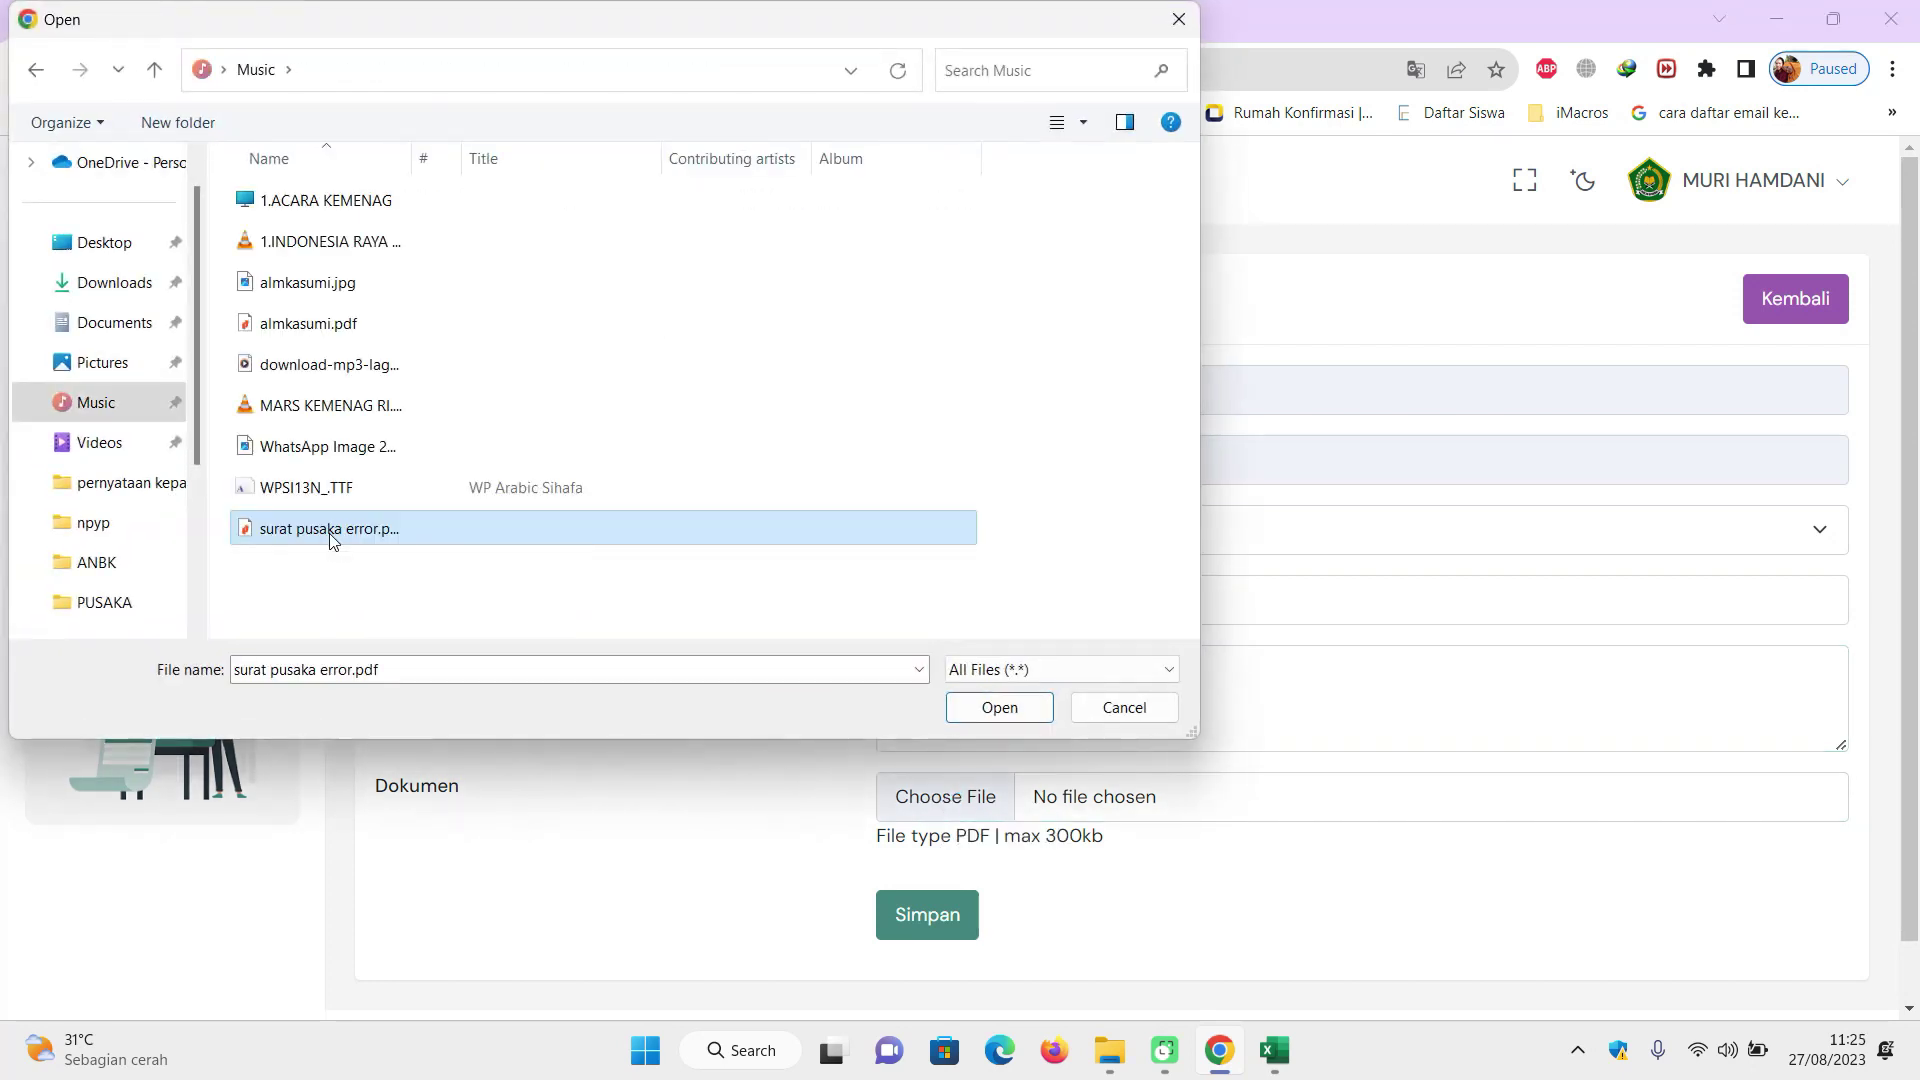
click(980, 723)
click(981, 723)
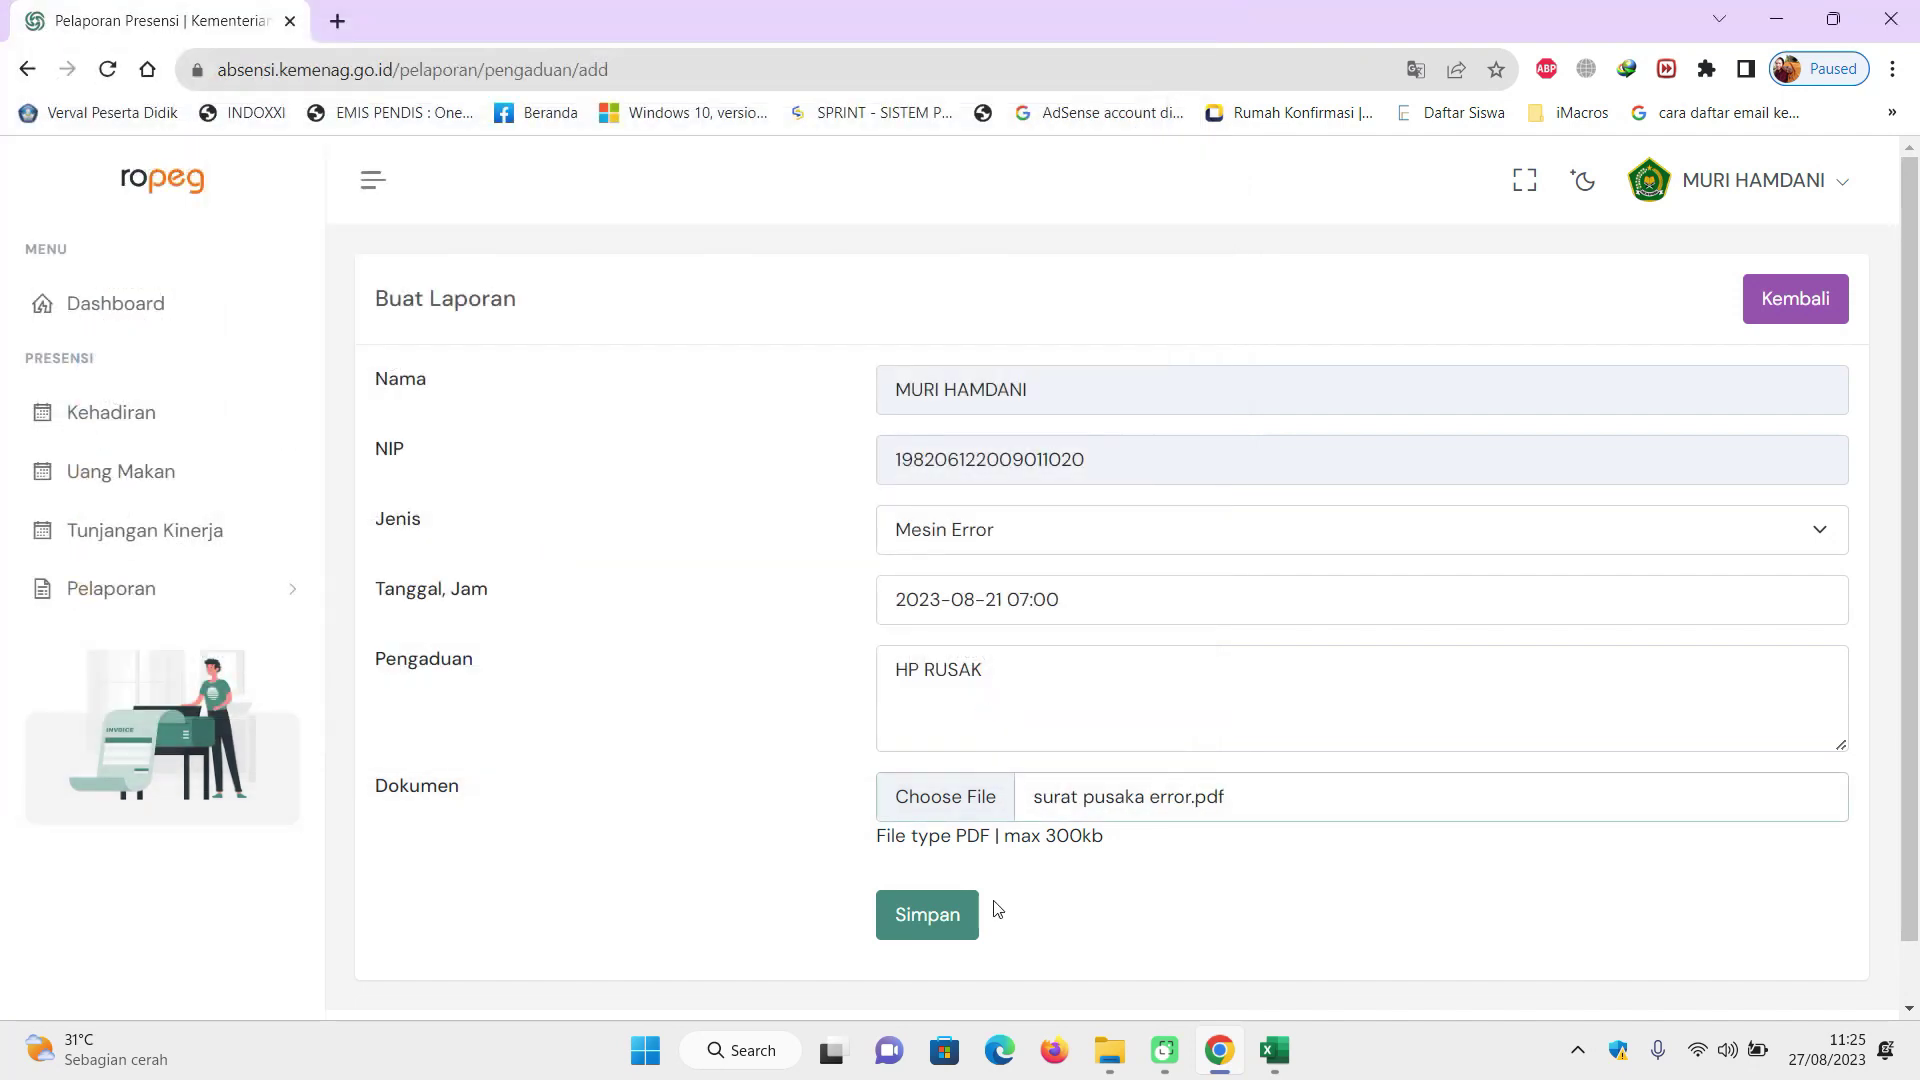
click(943, 920)
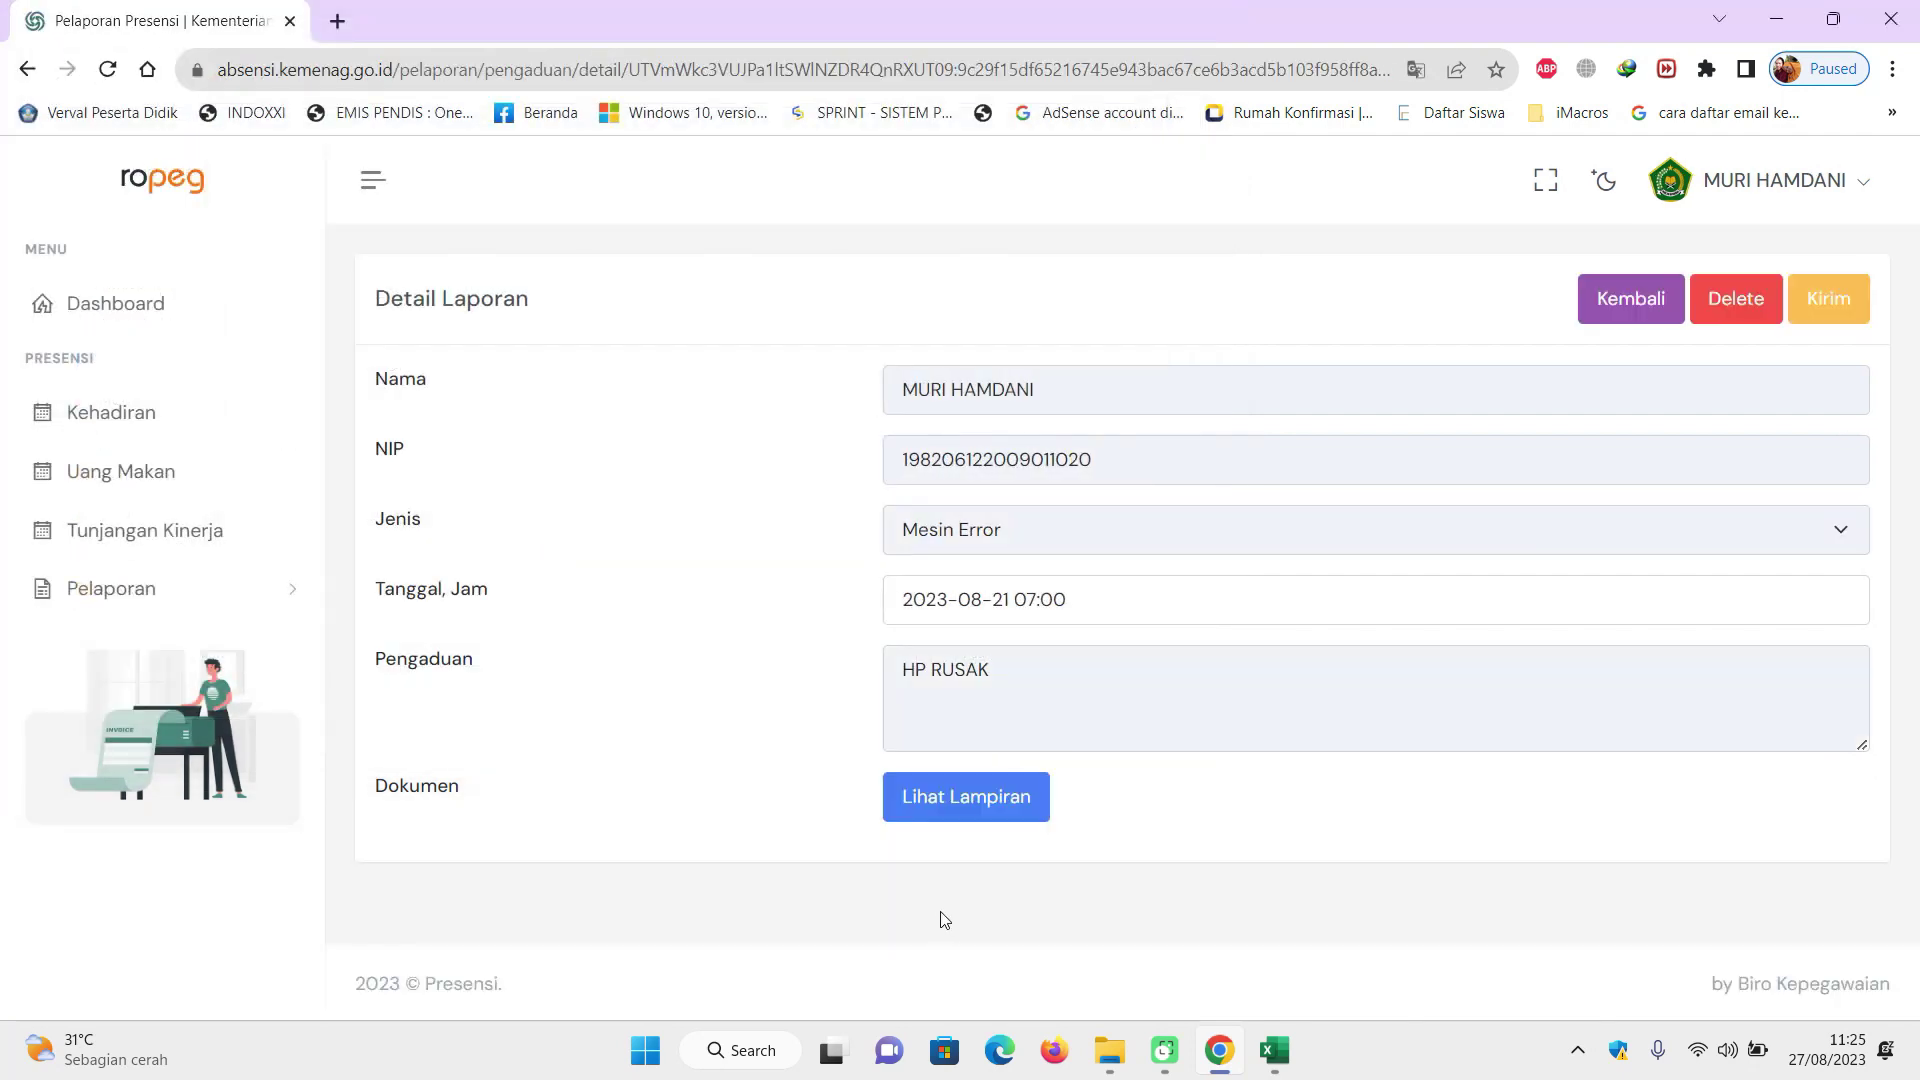
click(1821, 318)
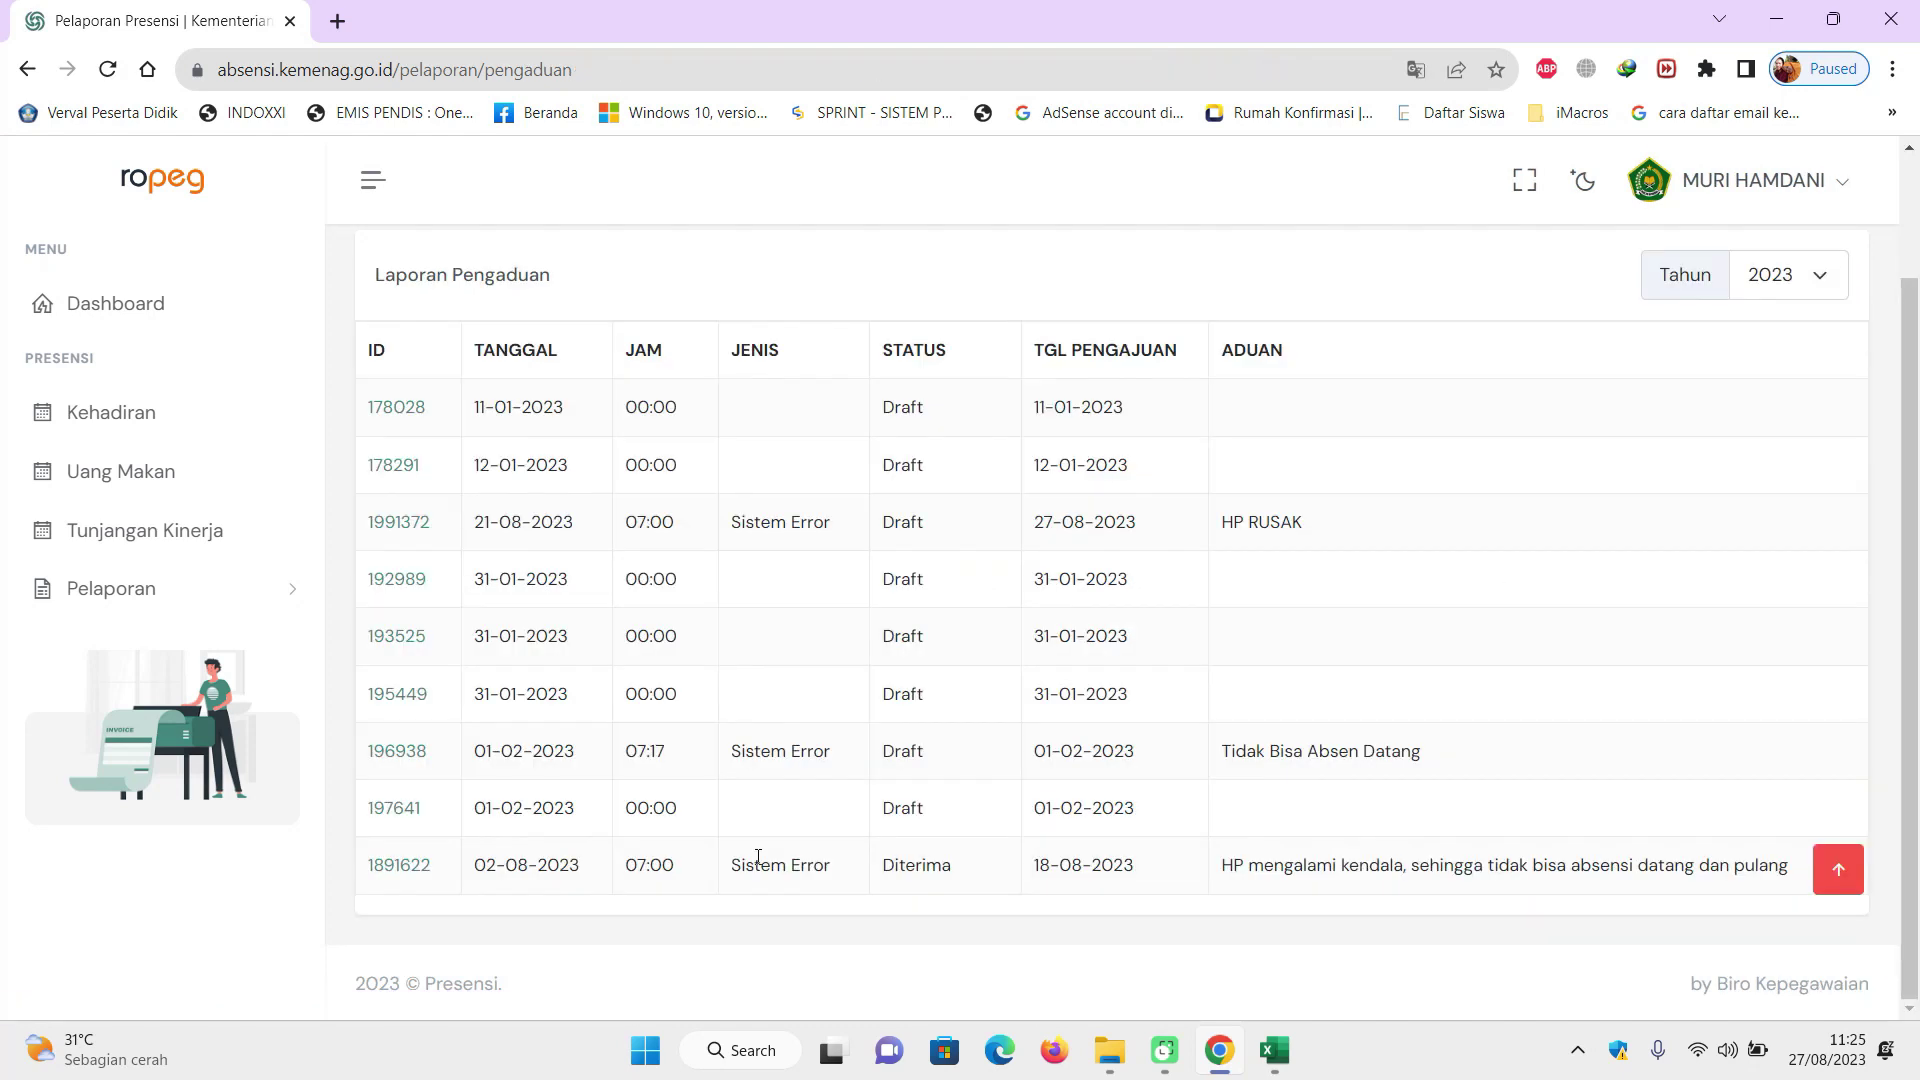